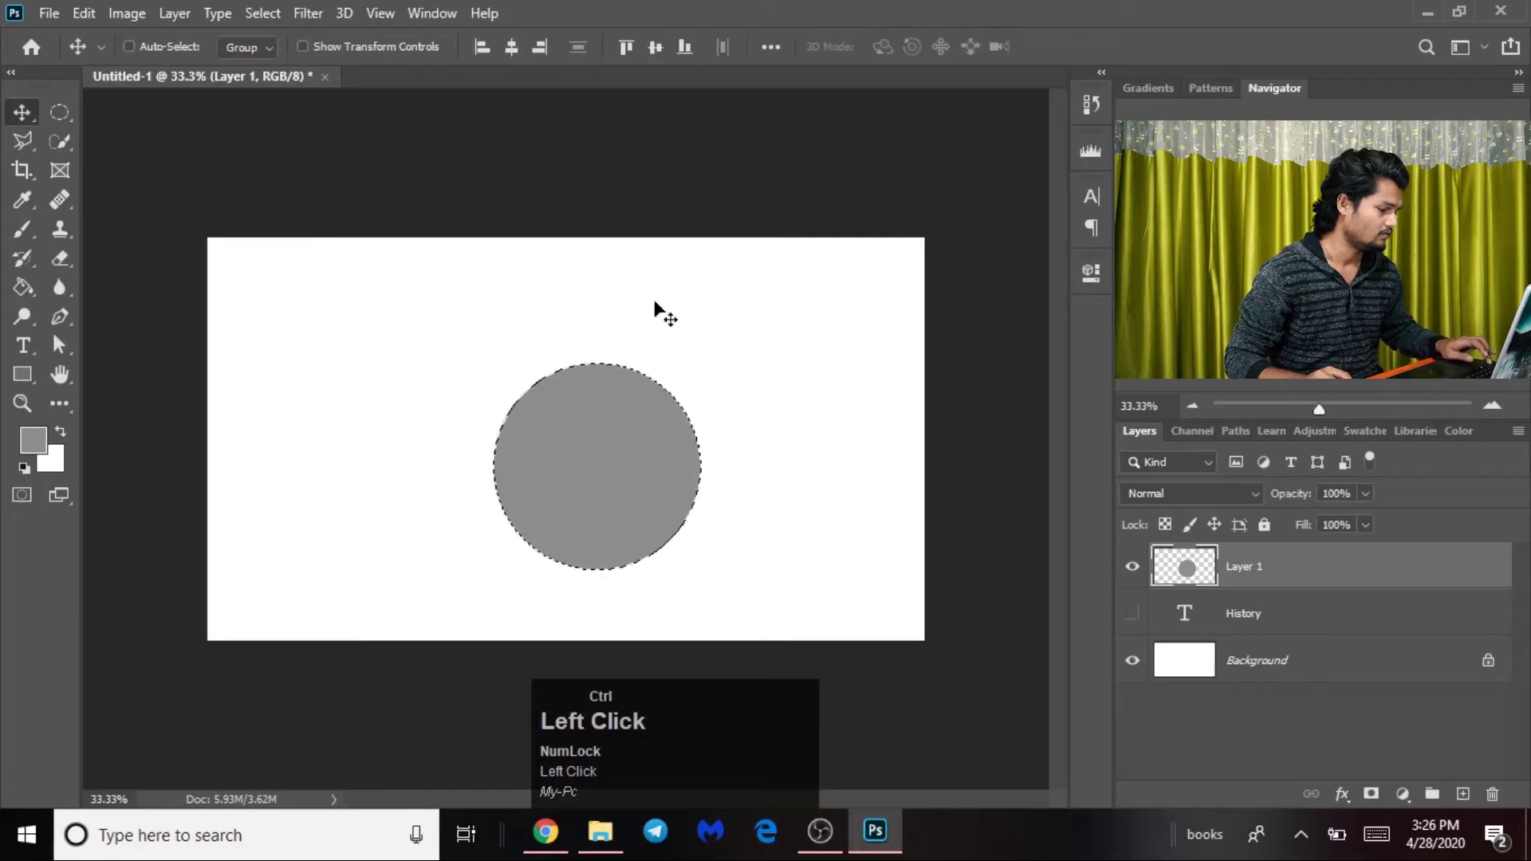
- Move the grey circle to the centre of the canvas, deselect it and reset the foreground colour to default black
{"action": "left_click_drag", "start_coordinate": [596, 436], "coordinate": [566, 422]}
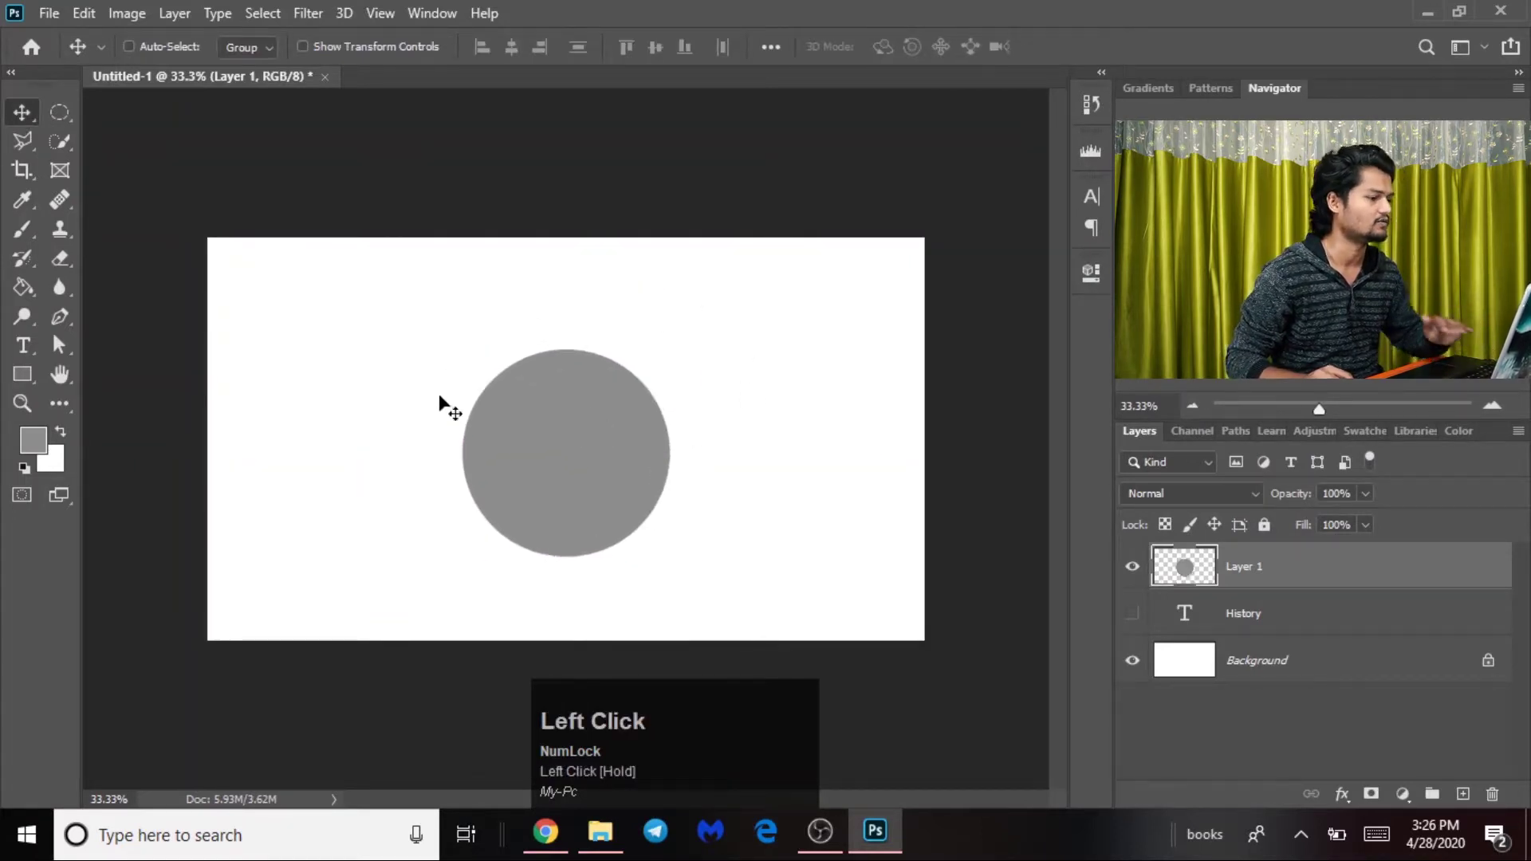
{"action": "left_click", "coordinate": [30, 448]}
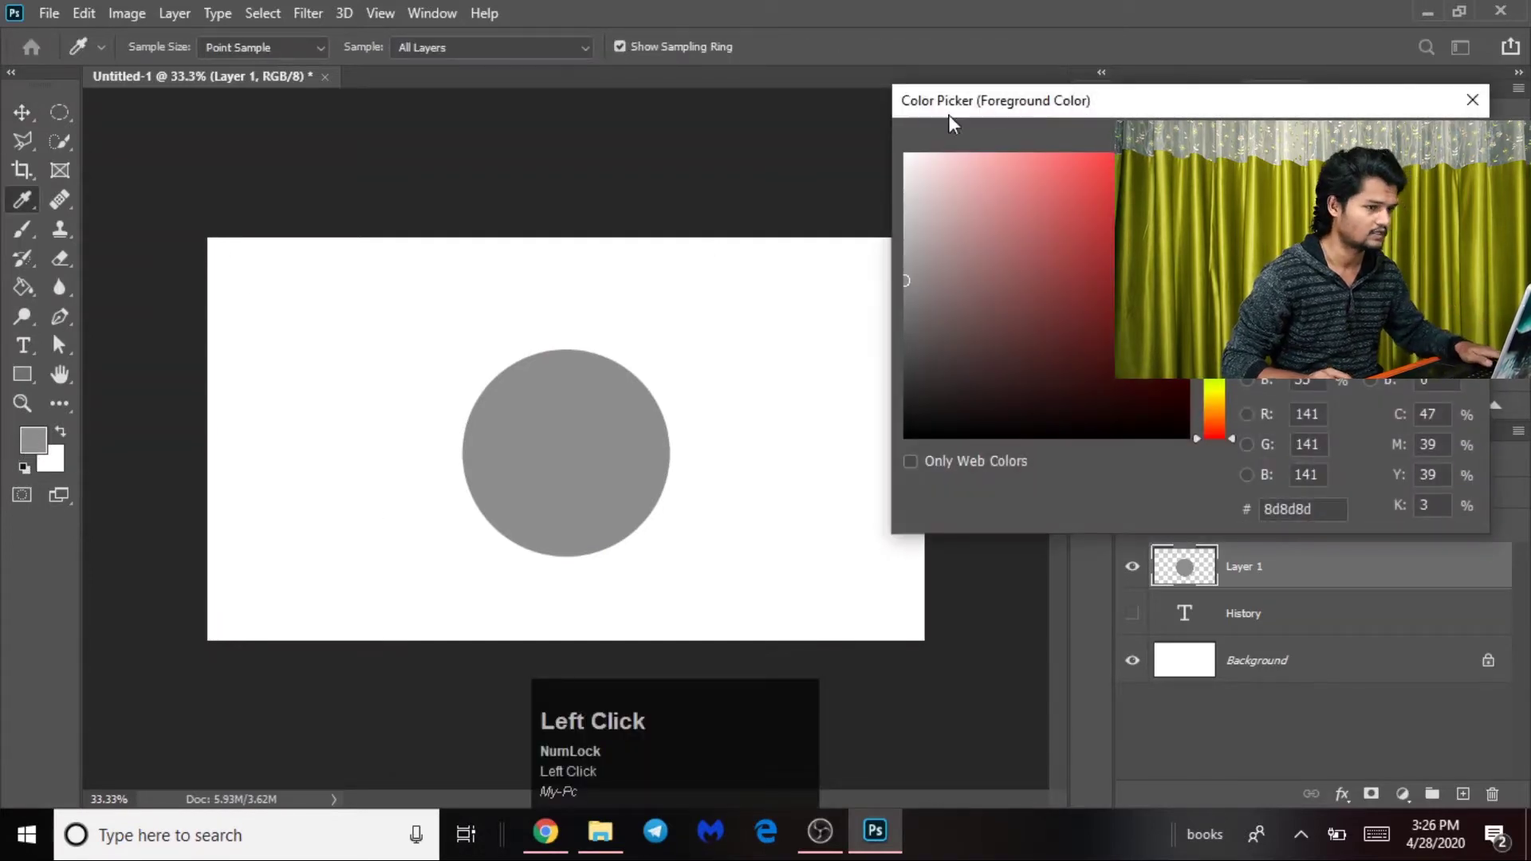
{"action": "left_click", "coordinate": [1416, 147]}
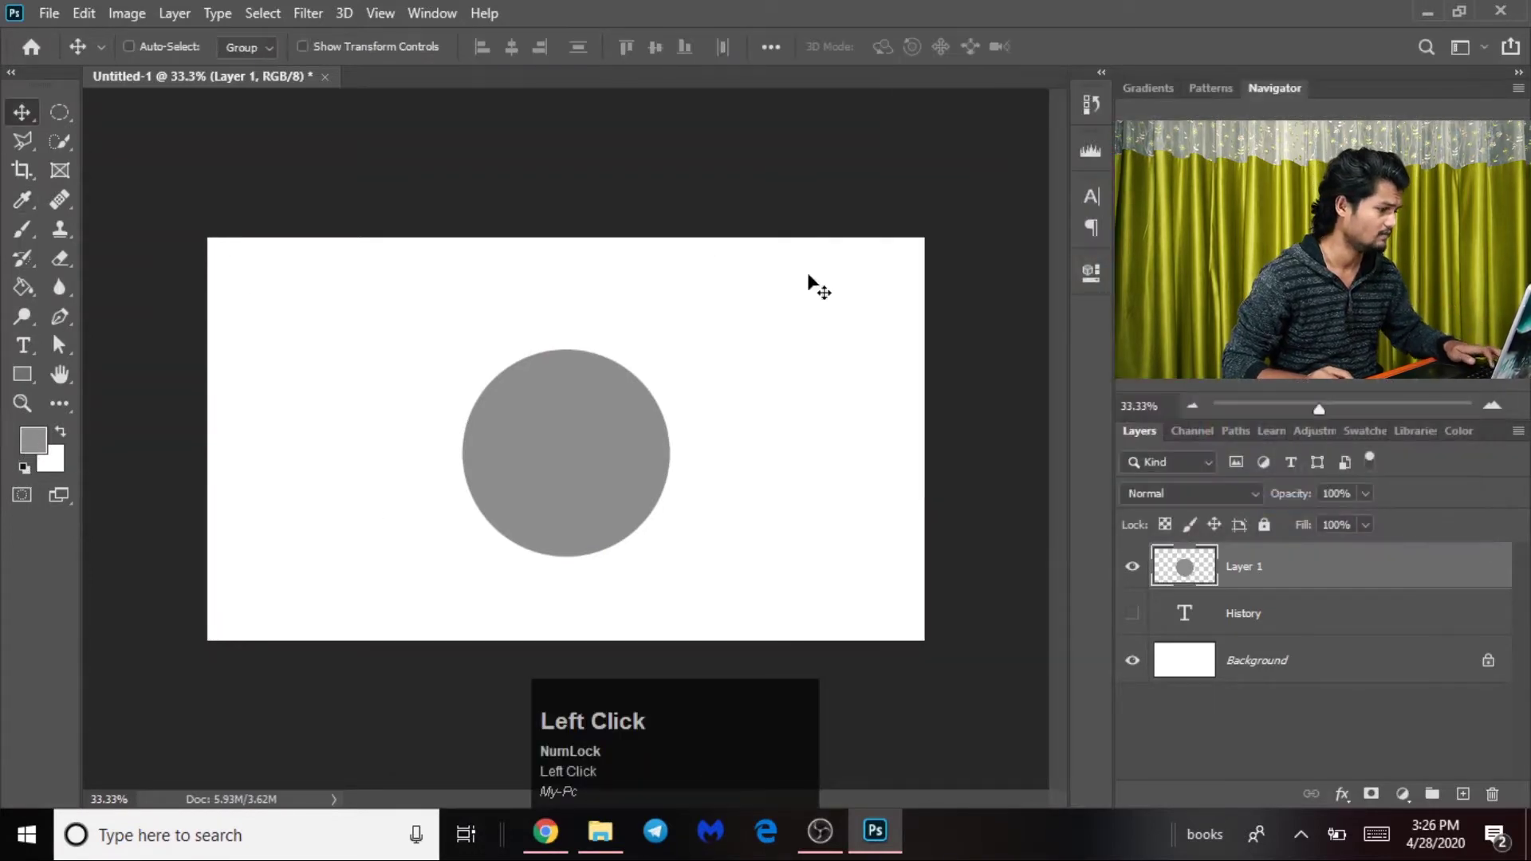
{"action": "key", "text": "d"}
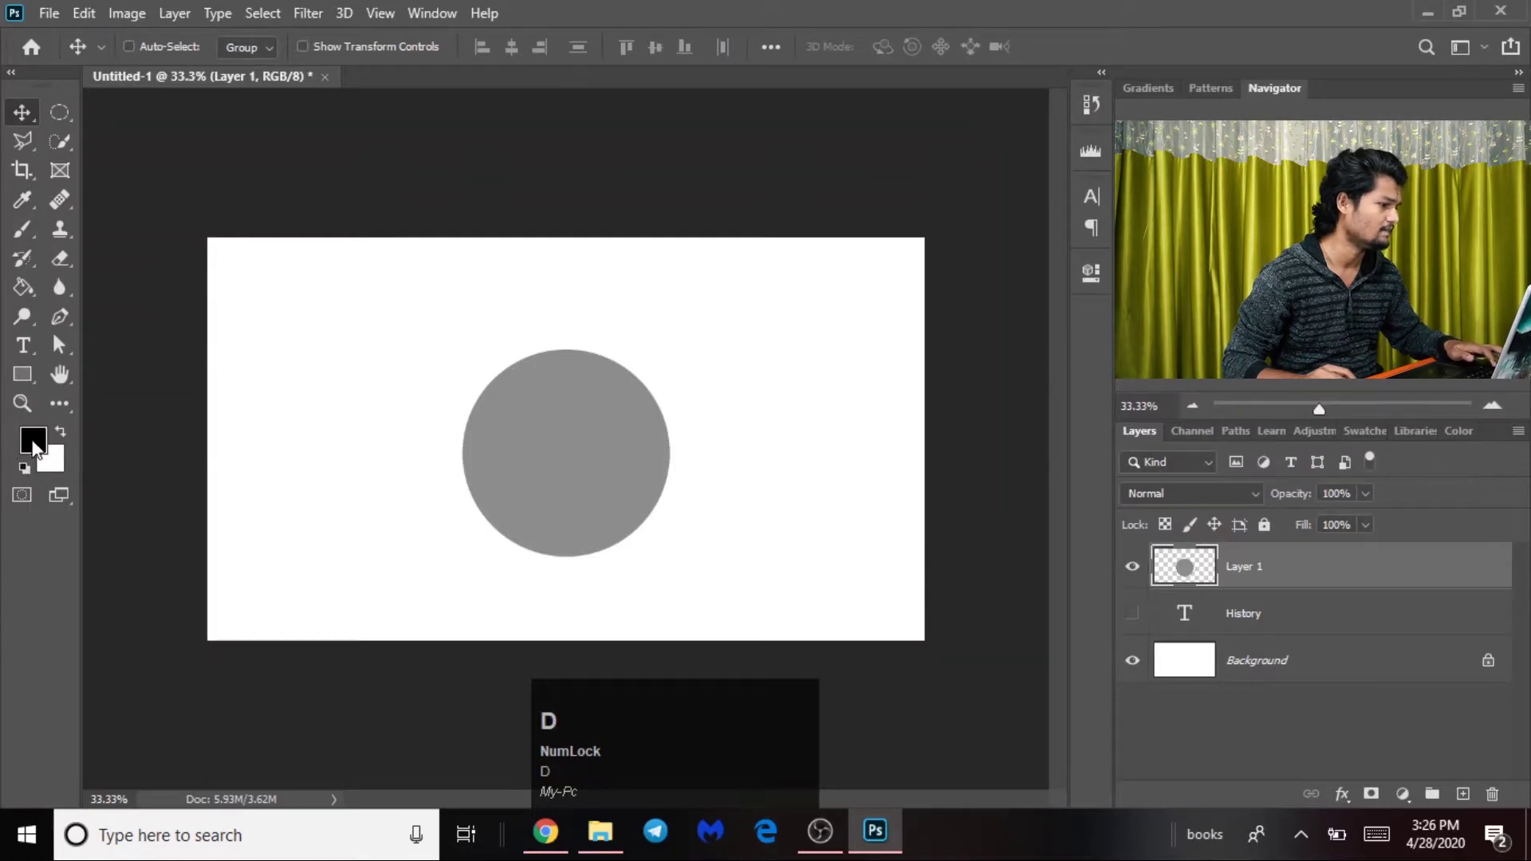
- Try painting large black brush strokes directly on the grey circle's own layer
{"action": "left_click", "coordinate": [21, 229]}
{"action": "mouse_move", "coordinate": [239, 255]}
{"action": "left_mouse_down"}
{"action": "mouse_move", "coordinate": [405, 301]}
{"action": "mouse_move", "coordinate": [894, 280]}
{"action": "mouse_move", "coordinate": [232, 290]}
{"action": "mouse_move", "coordinate": [154, 527]}
{"action": "mouse_move", "coordinate": [548, 544]}
{"action": "mouse_move", "coordinate": [910, 511]}
{"action": "mouse_move", "coordinate": [323, 541]}
{"action": "mouse_move", "coordinate": [974, 517]}
{"action": "mouse_move", "coordinate": [755, 434]}
{"action": "left_mouse_up"}
{"action": "key", "text": "ctrl+d"}
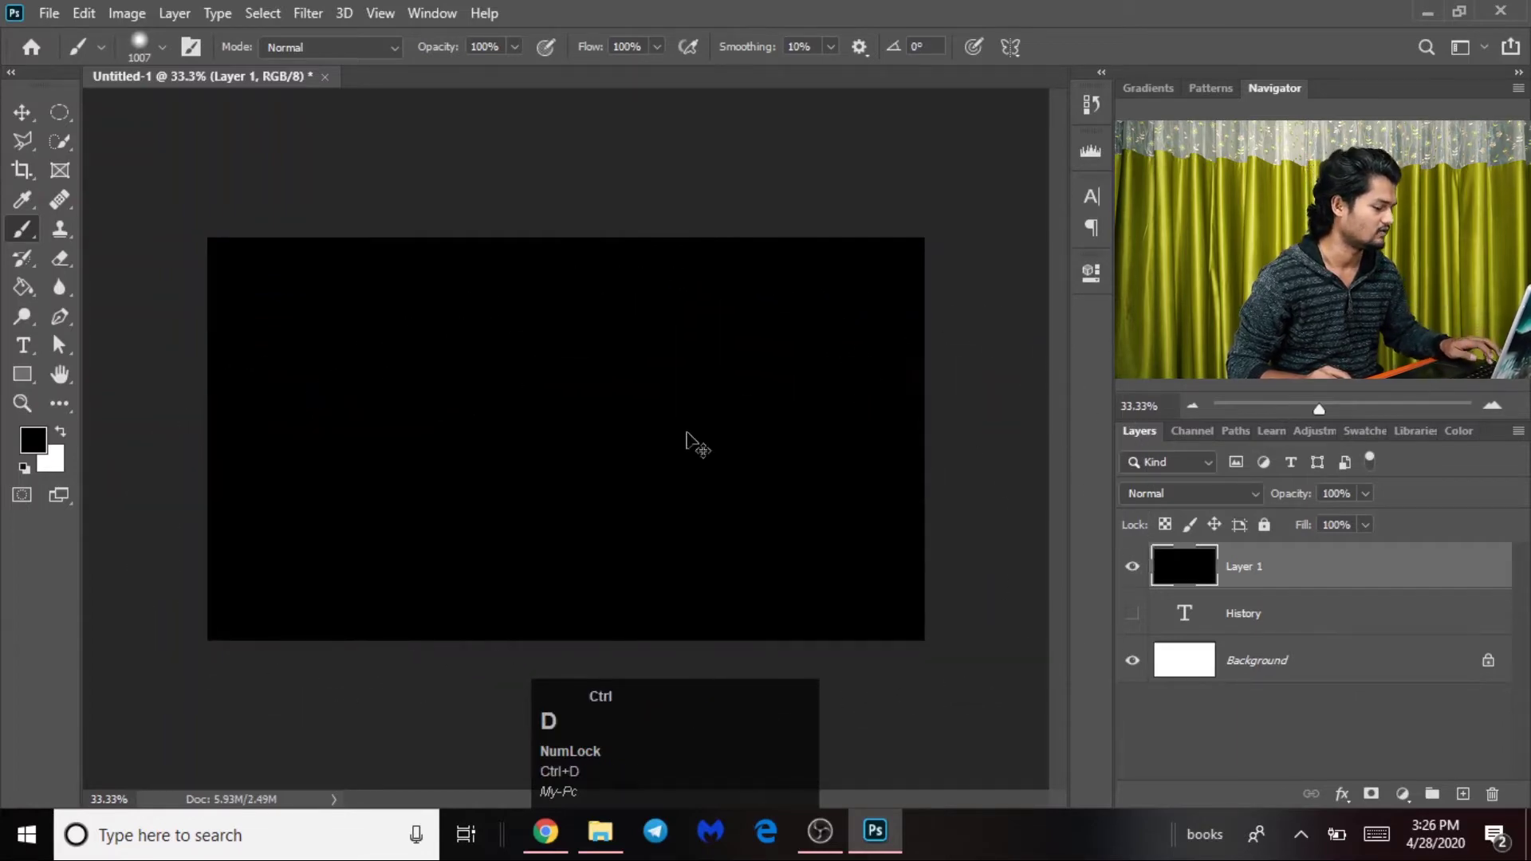
{"action": "key", "text": "ctrl+s"}
{"action": "key", "text": "Escape"}
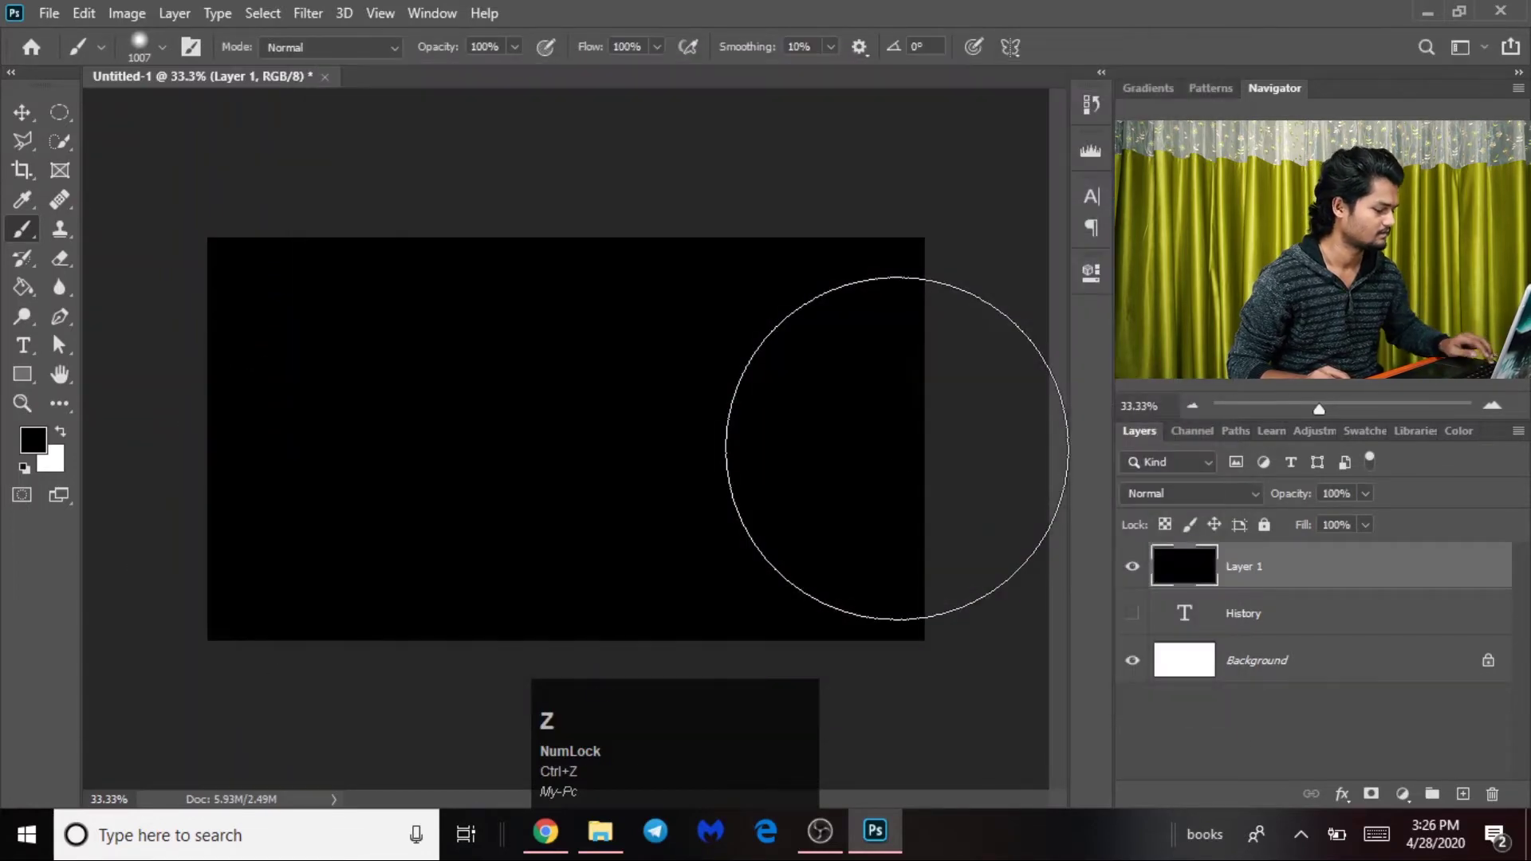
{"action": "key", "text": "ctrl+z"}
{"action": "mouse_move", "coordinate": [702, 390]}
{"action": "left_mouse_down"}
{"action": "mouse_move", "coordinate": [187, 331]}
{"action": "mouse_move", "coordinate": [223, 667]}
{"action": "mouse_move", "coordinate": [1026, 615]}
{"action": "mouse_move", "coordinate": [670, 315]}
{"action": "mouse_move", "coordinate": [876, 415]}
{"action": "left_mouse_up"}
{"action": "key", "text": "ctrl+z"}
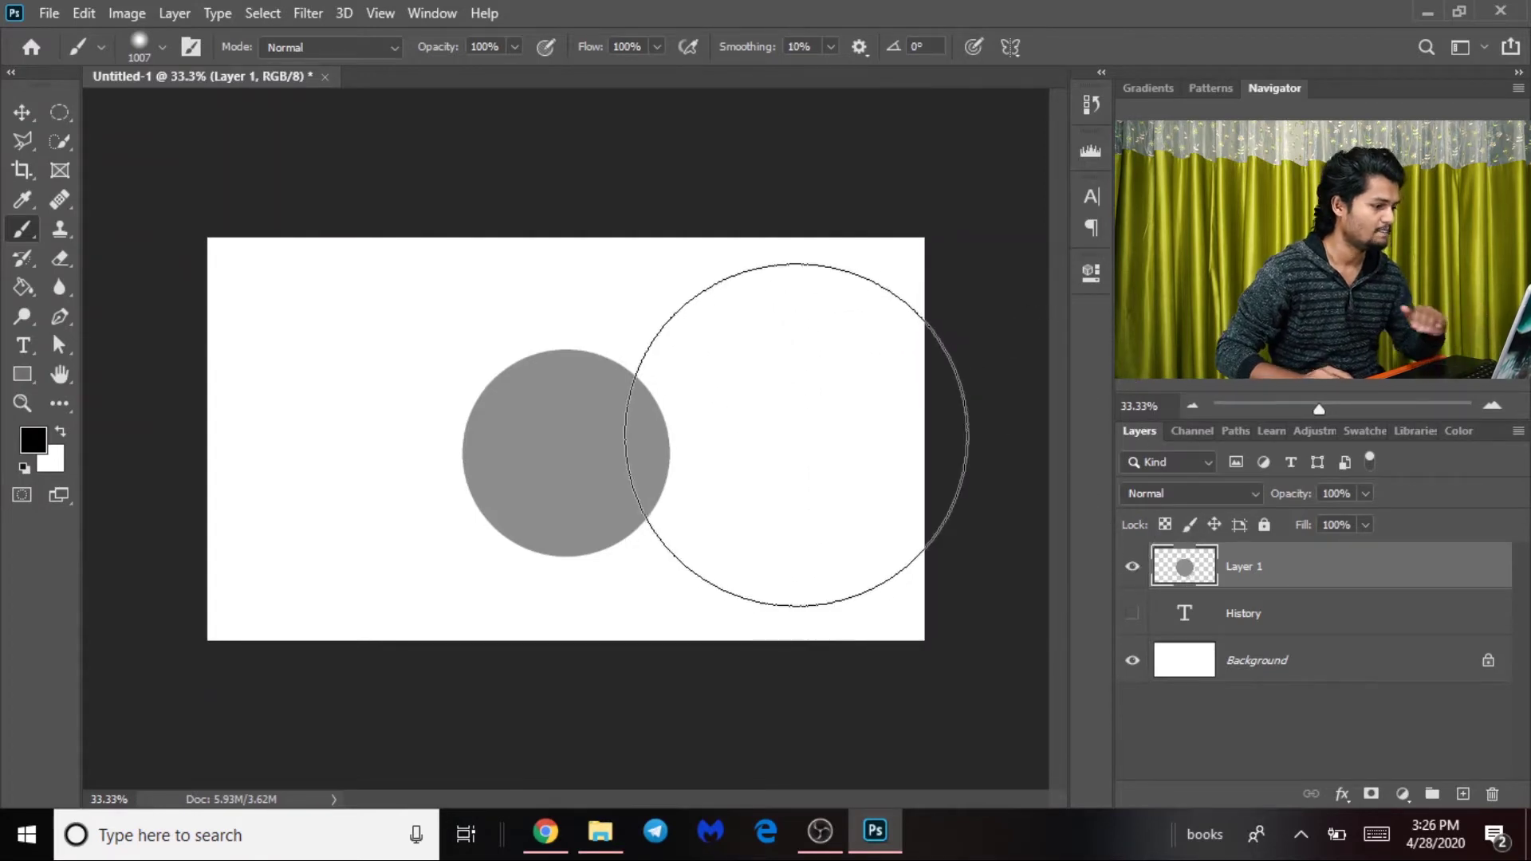
- Add a new layer above the circle's layer and clip it to the circle
{"action": "left_click", "coordinate": [1464, 795]}
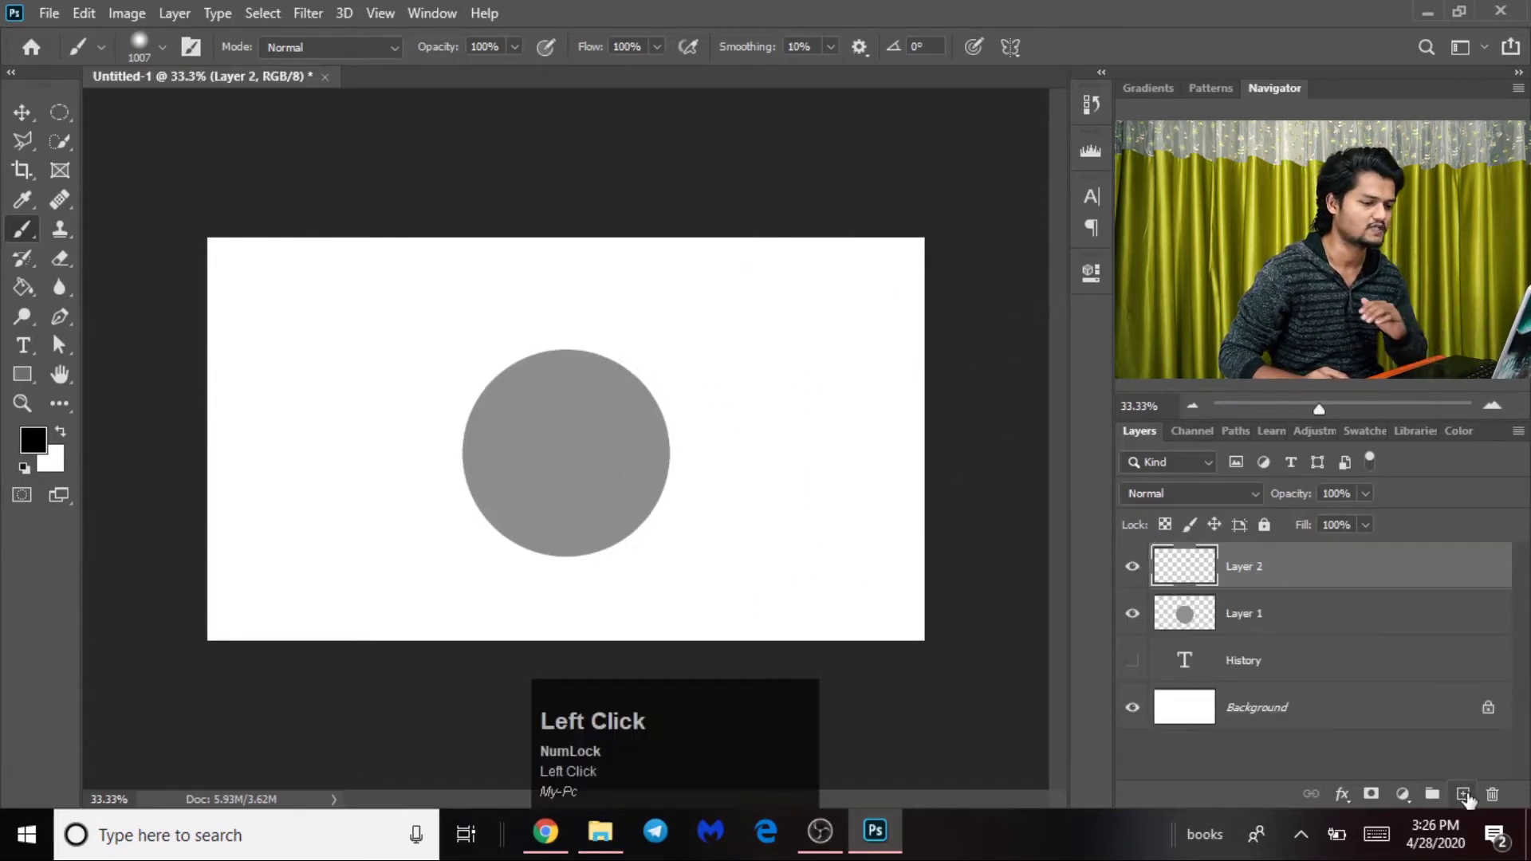
{"action": "left_click", "coordinate": [1334, 588], "text": "alt"}
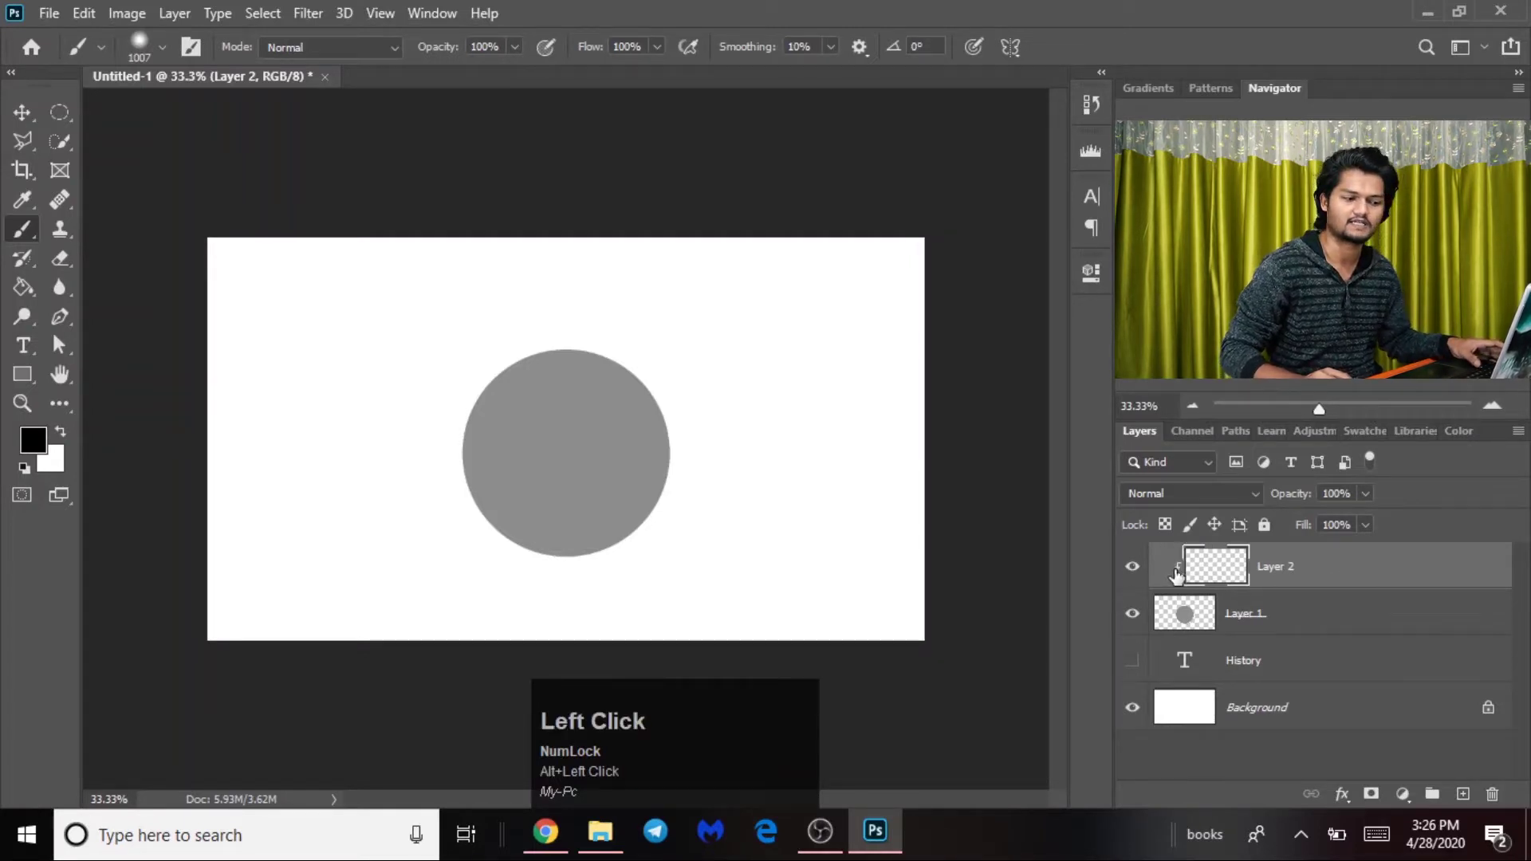
{"action": "key", "text": "ctrl+z"}
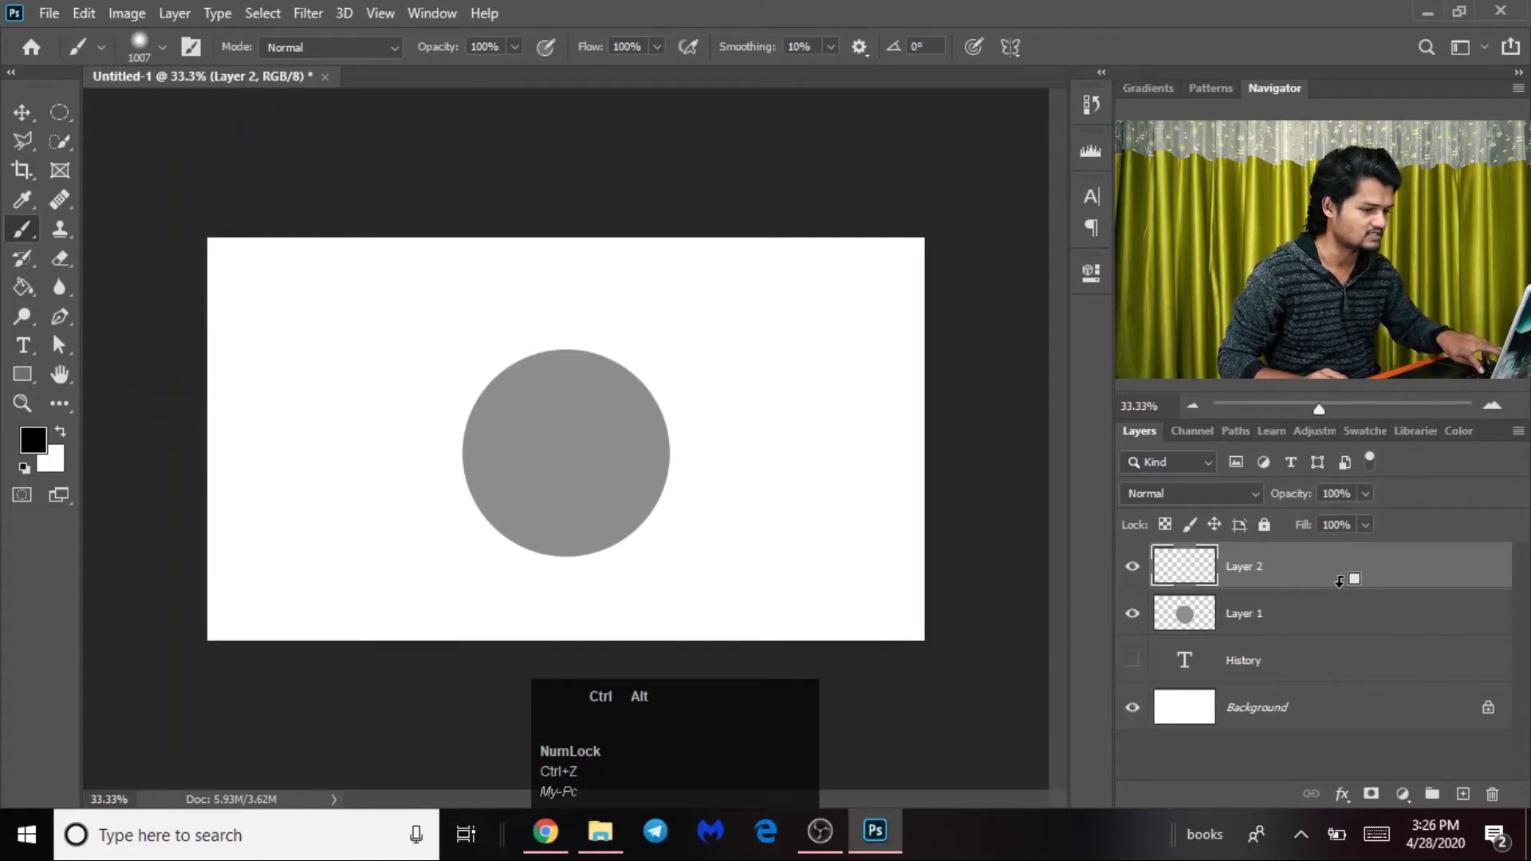
{"action": "key", "text": "ctrl+alt+g"}
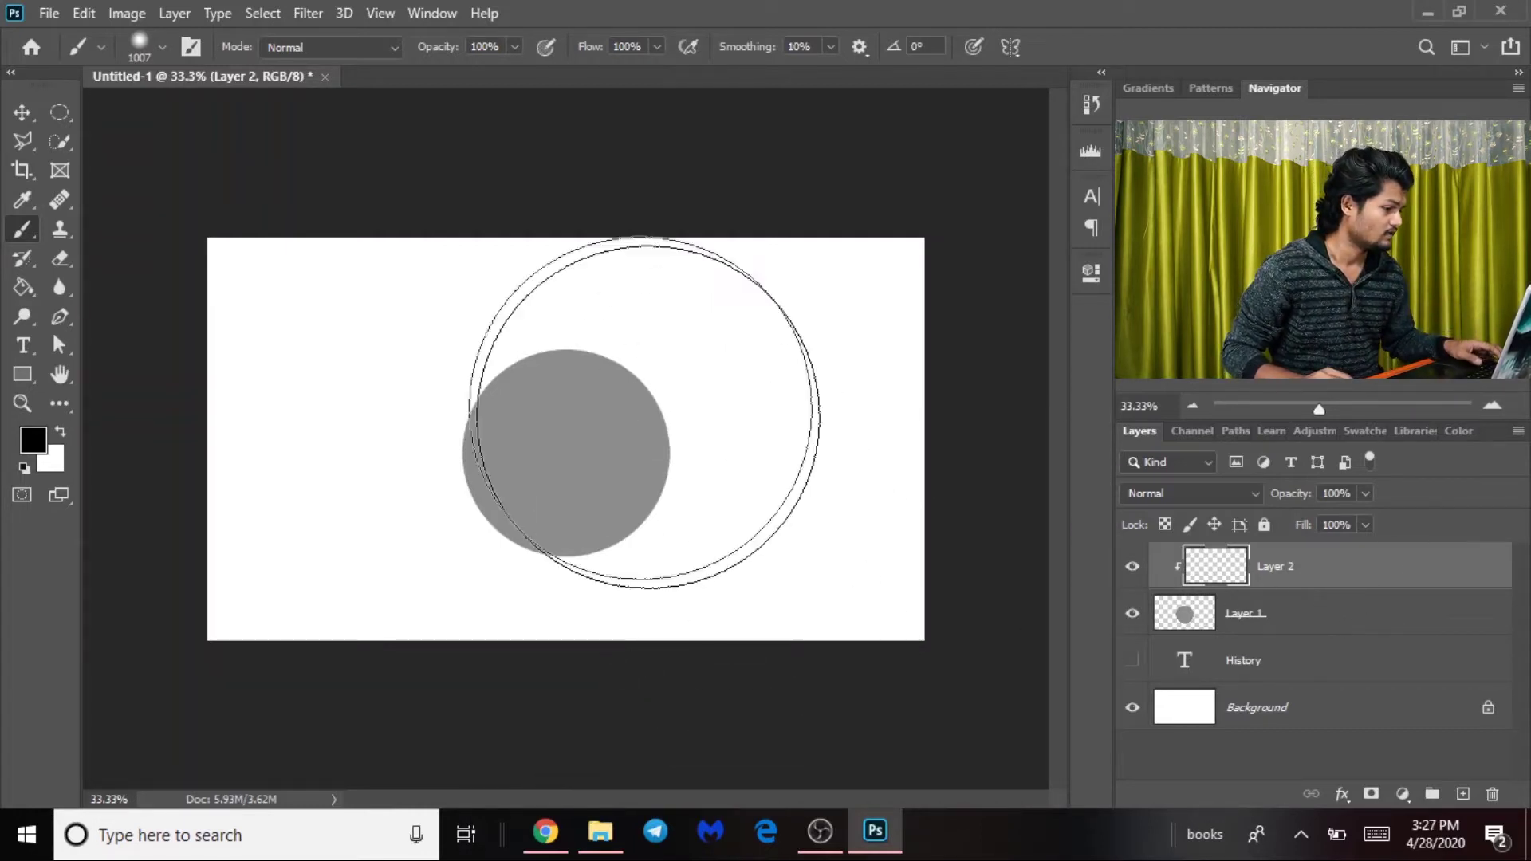
- Paint soft black shading along the lower and left edges of the circle on the clipped layer
{"action": "mouse_move", "coordinate": [434, 348]}
{"action": "left_mouse_down"}
{"action": "mouse_move", "coordinate": [369, 438]}
{"action": "mouse_move", "coordinate": [408, 548]}
{"action": "mouse_move", "coordinate": [545, 636]}
{"action": "mouse_move", "coordinate": [808, 585]}
{"action": "mouse_move", "coordinate": [844, 523]}
{"action": "left_mouse_up"}
{"action": "key", "text": "ctrl+z"}
{"action": "mouse_move", "coordinate": [327, 463]}
{"action": "left_mouse_down"}
{"action": "mouse_move", "coordinate": [300, 554]}
{"action": "mouse_move", "coordinate": [672, 667]}
{"action": "left_mouse_up"}
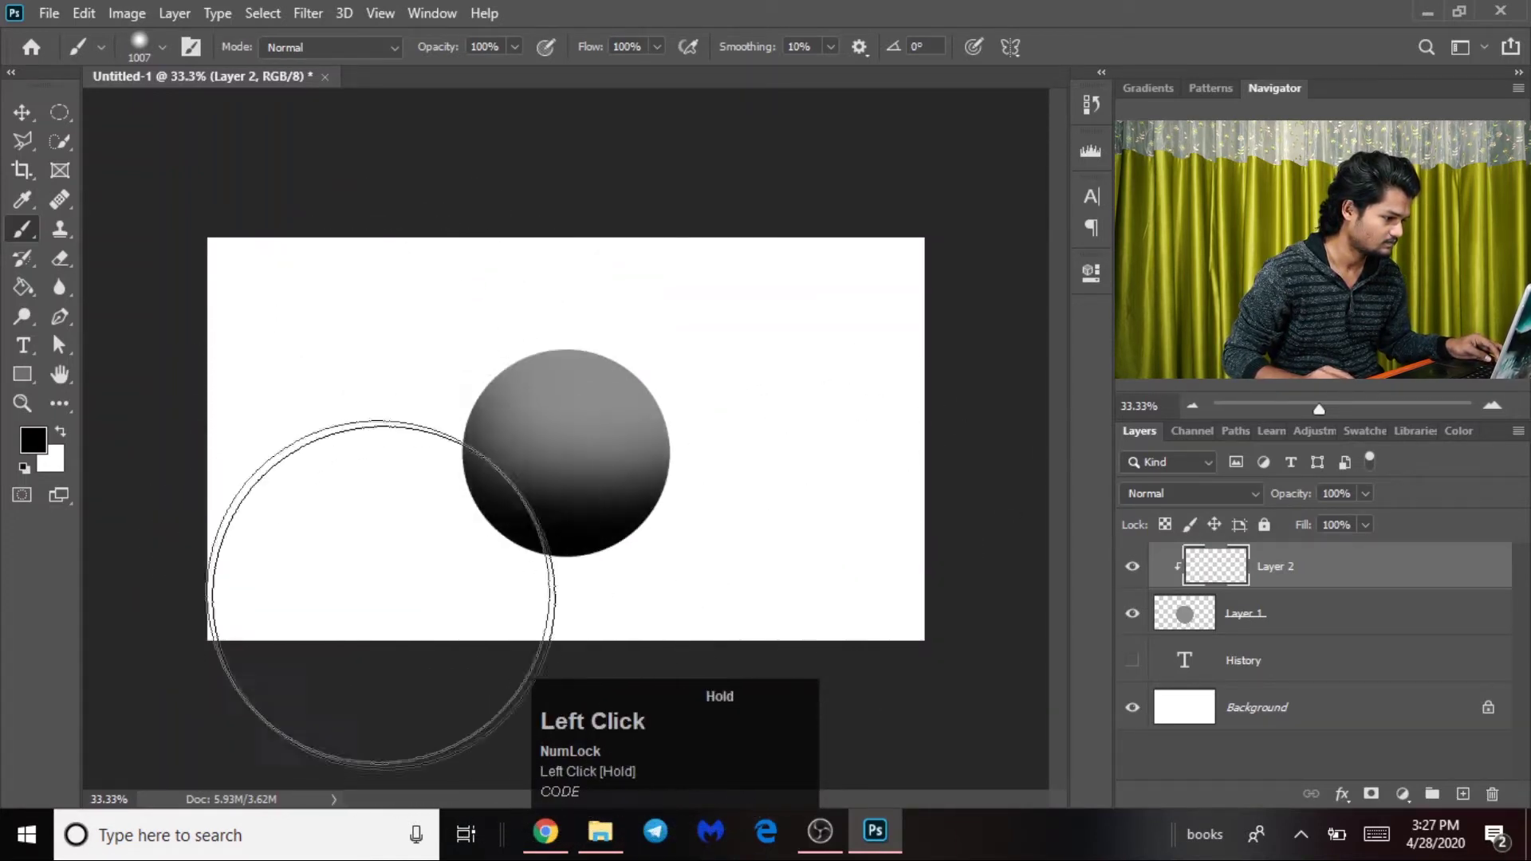
{"action": "key", "text": "ctrl+z"}
{"action": "mouse_move", "coordinate": [331, 458]}
{"action": "left_mouse_down"}
{"action": "mouse_move", "coordinate": [371, 694]}
{"action": "mouse_move", "coordinate": [734, 646]}
{"action": "mouse_move", "coordinate": [625, 686]}
{"action": "mouse_move", "coordinate": [271, 498]}
{"action": "mouse_move", "coordinate": [271, 343]}
{"action": "left_mouse_up"}
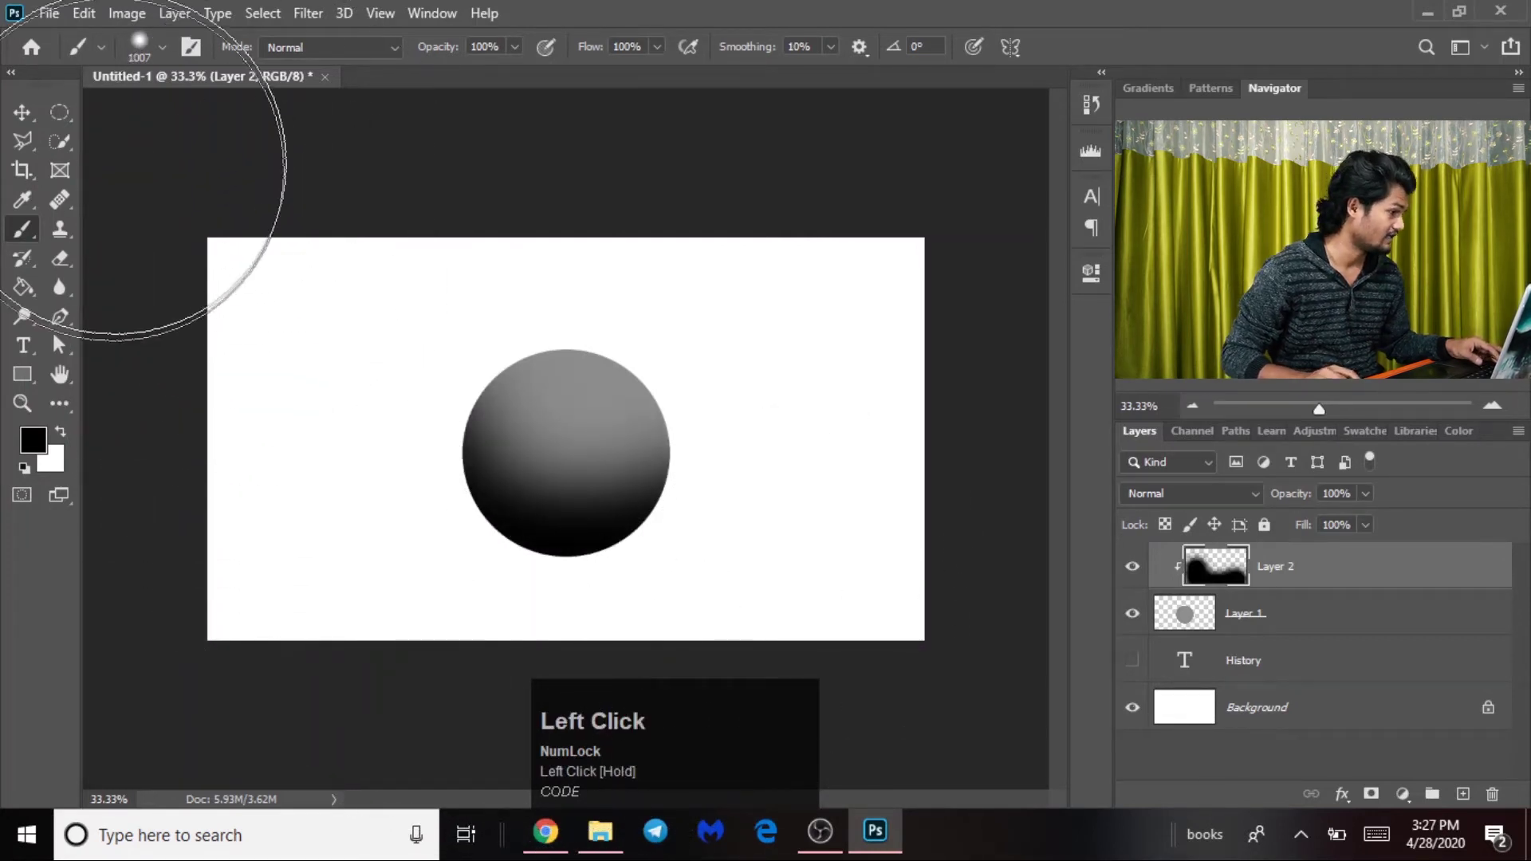
- Set the foreground colour to e81e1e and brush red onto the circle's upper-left edge, undoing the last stroke
{"action": "left_click", "coordinate": [44, 434]}
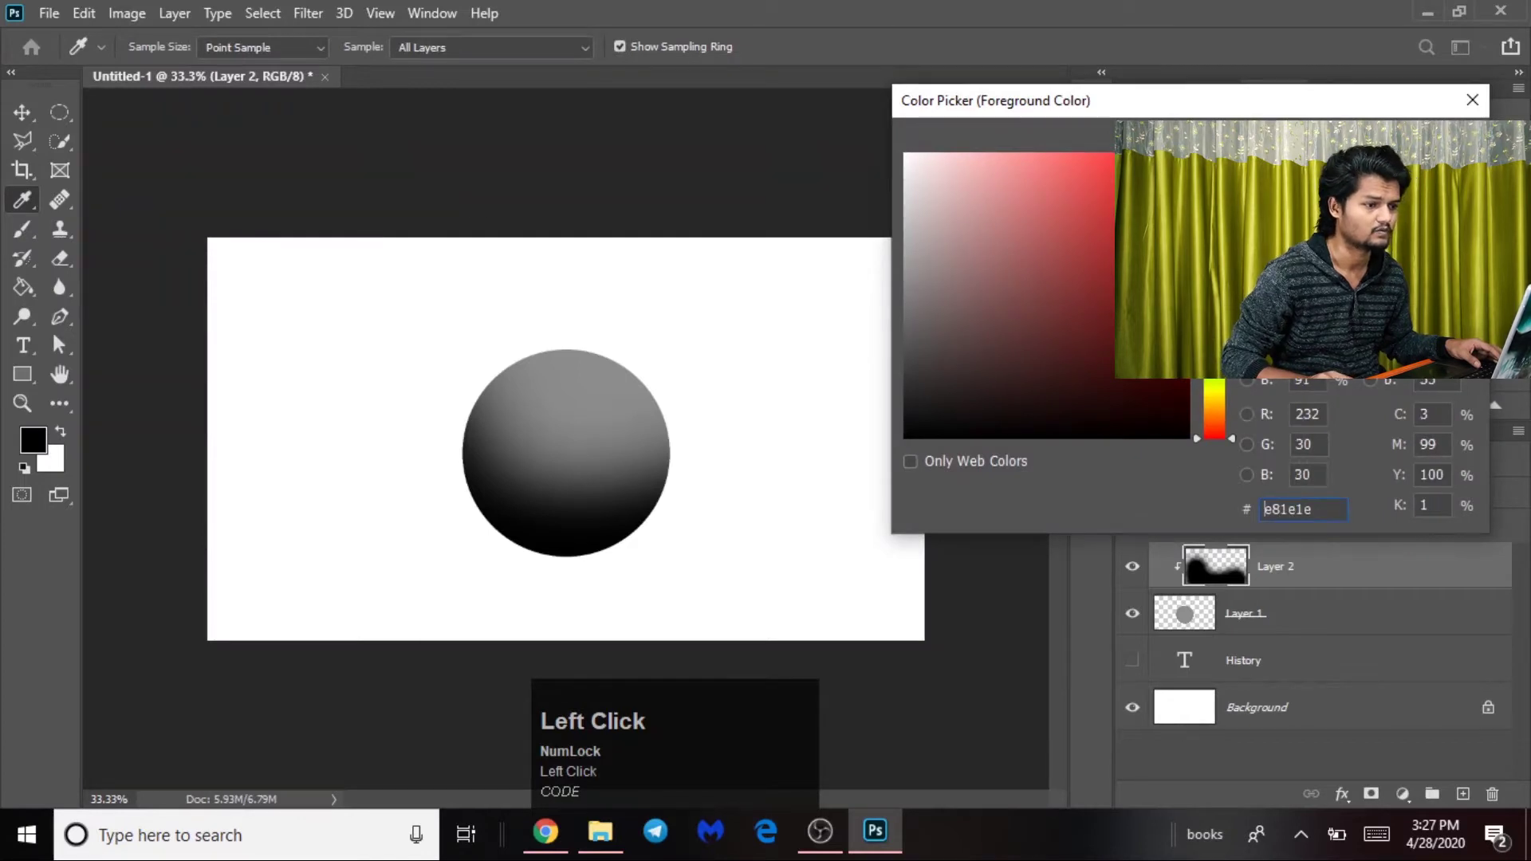
{"action": "left_click", "coordinate": [1413, 147]}
{"action": "left_click", "coordinate": [391, 304]}
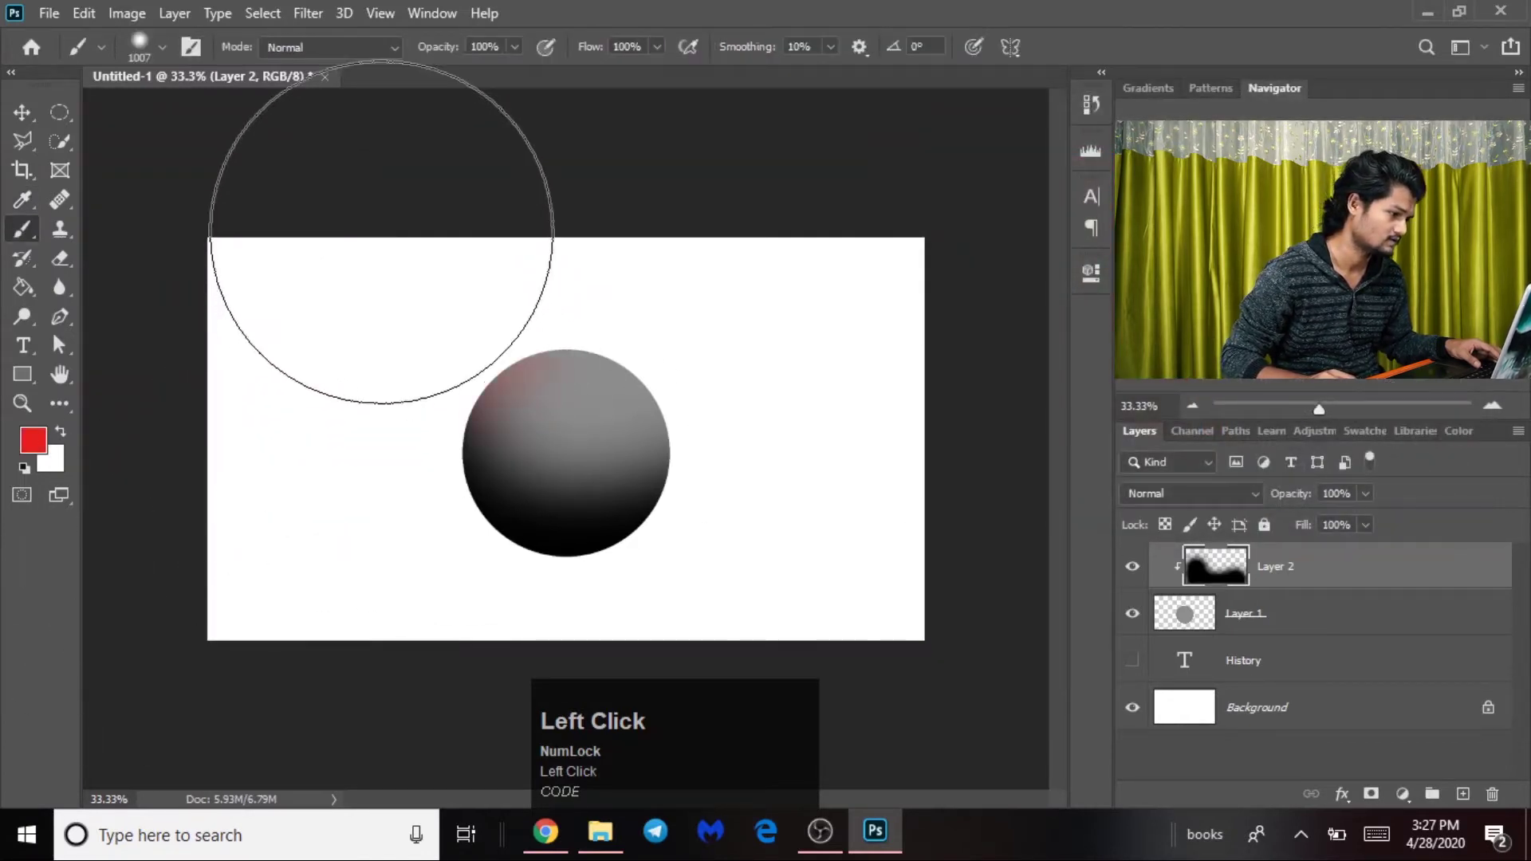
{"action": "left_click", "coordinate": [297, 430]}
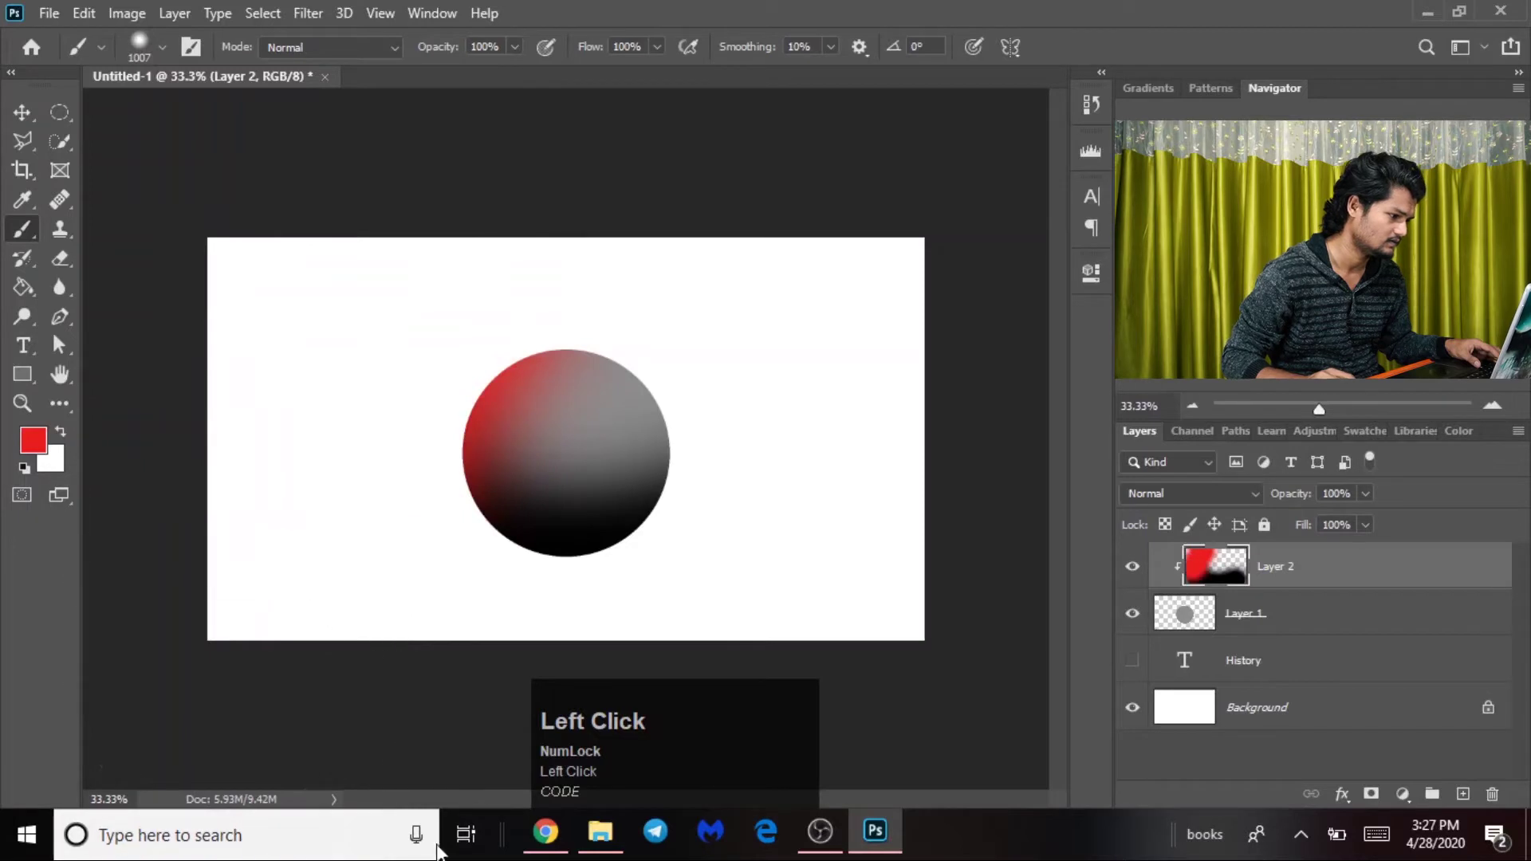
{"action": "key", "text": "ctrl+z"}
- Delete the circle's layer together with the painted layer clipped to it
{"action": "left_click", "coordinate": [24, 111]}
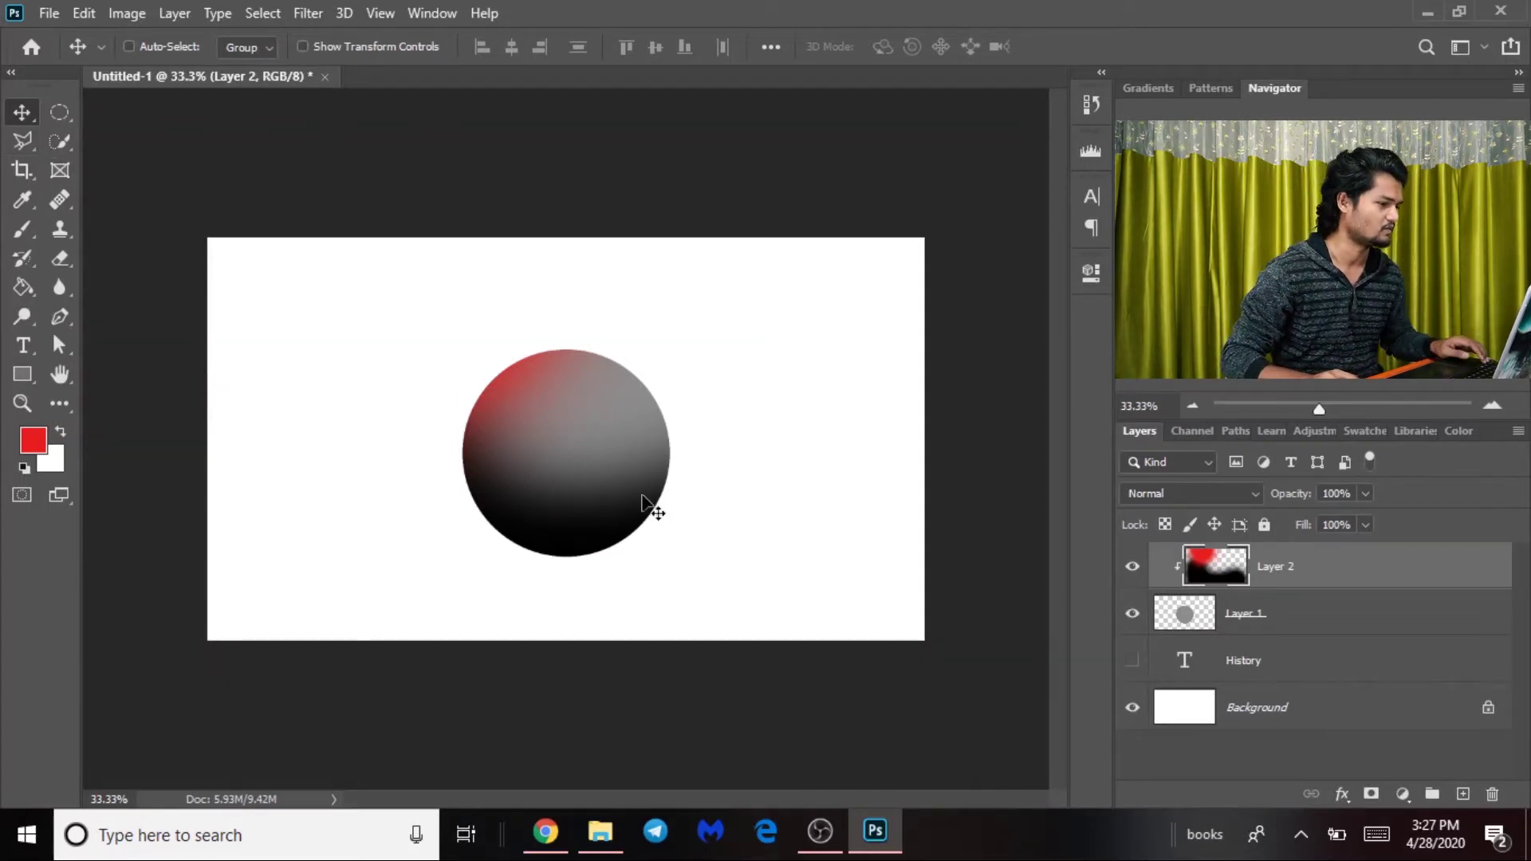
{"action": "left_click", "coordinate": [1318, 616], "text": "shift"}
{"action": "left_click_drag", "start_coordinate": [1335, 571], "coordinate": [1492, 794]}
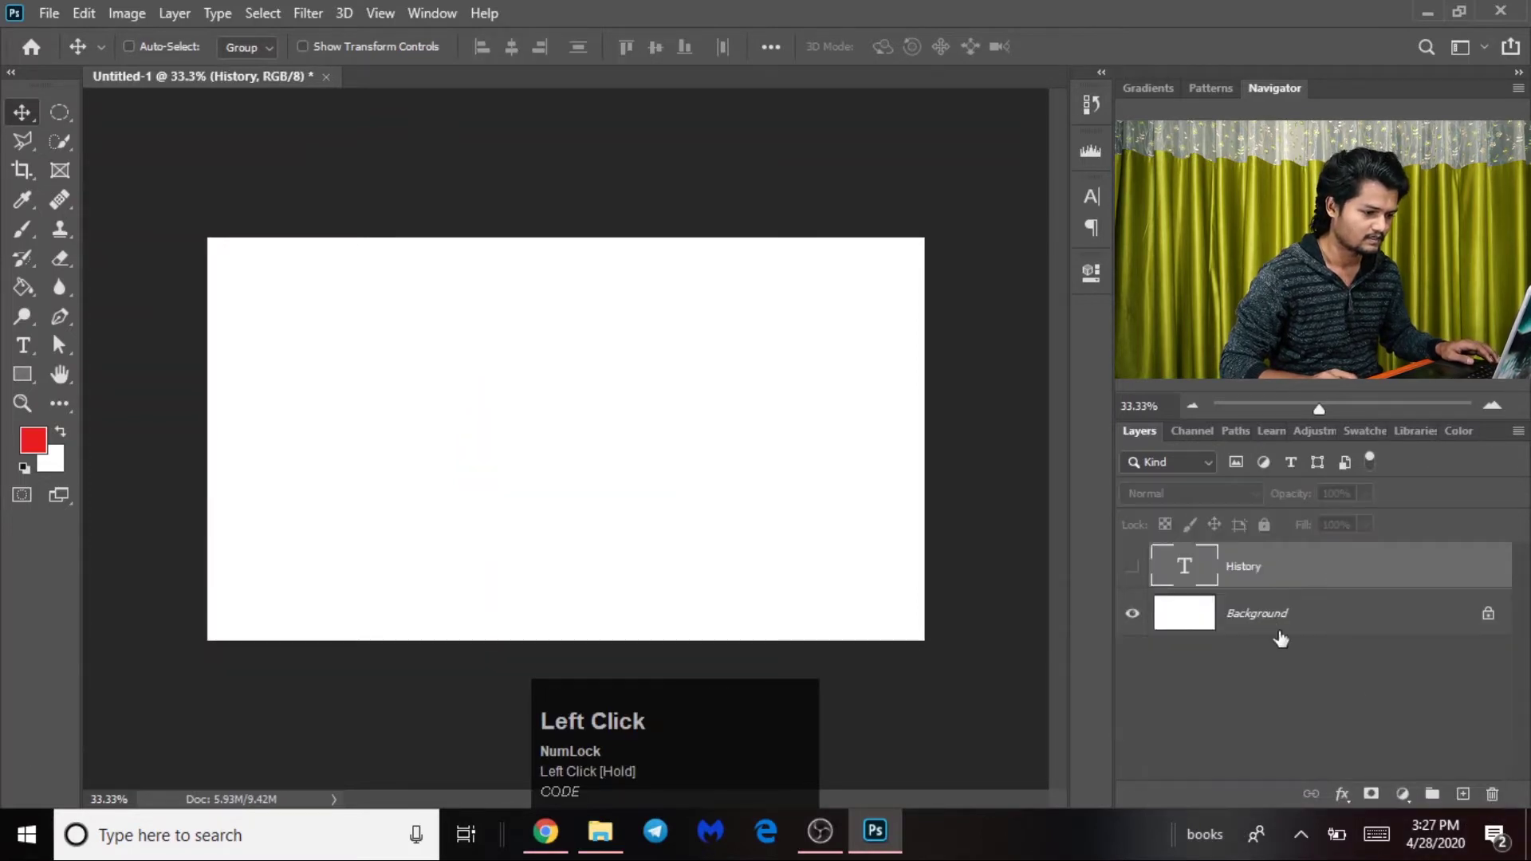
- Make the History text layer visible, enlarge it to nearly the full canvas width and centre it
{"action": "left_click", "coordinate": [1133, 567]}
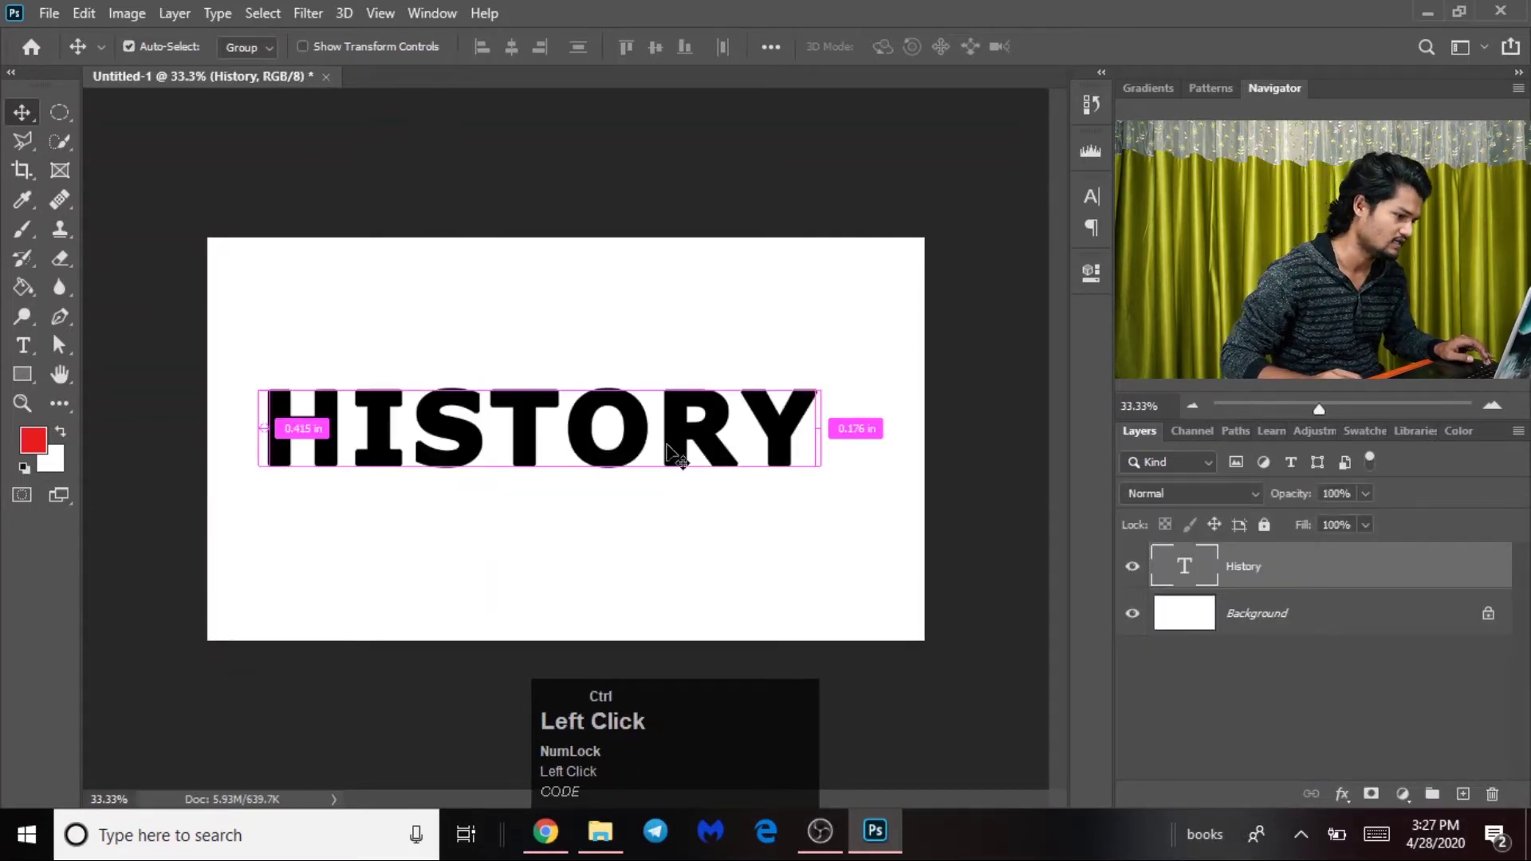
{"action": "left_click", "coordinate": [877, 451], "text": "ctrl"}
{"action": "key", "text": "ctrl+t"}
{"action": "left_click_drag", "start_coordinate": [811, 496], "coordinate": [881, 507]}
{"action": "left_click_drag", "start_coordinate": [722, 433], "coordinate": [750, 437]}
{"action": "key", "text": "Return"}
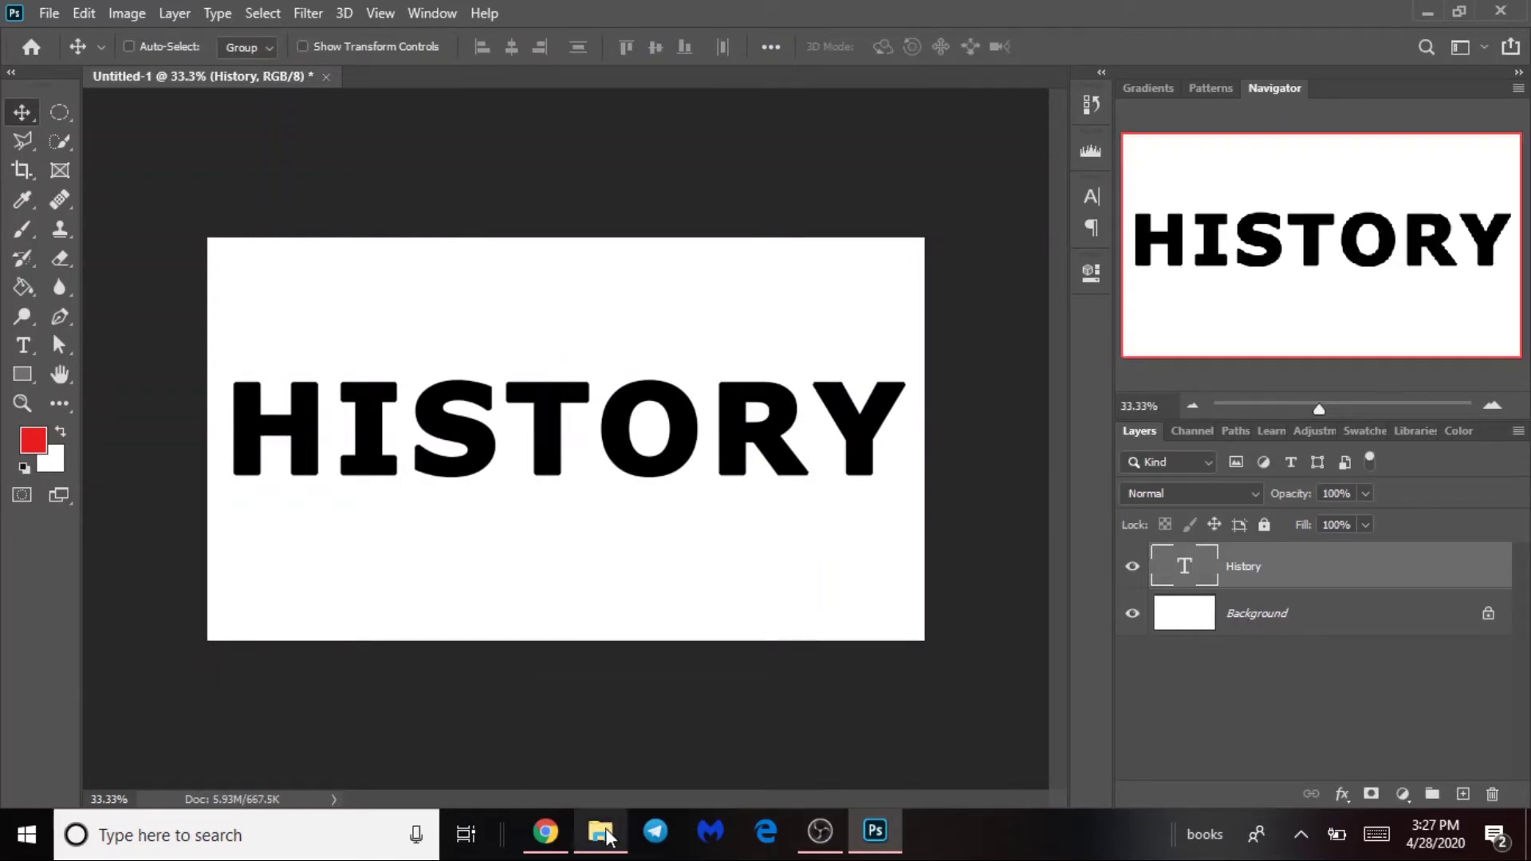
- Switch to the clipmask folder and open gray-concrete-tower-364096.jpg as a separate document in Photoshop
{"action": "left_click", "coordinate": [601, 833]}
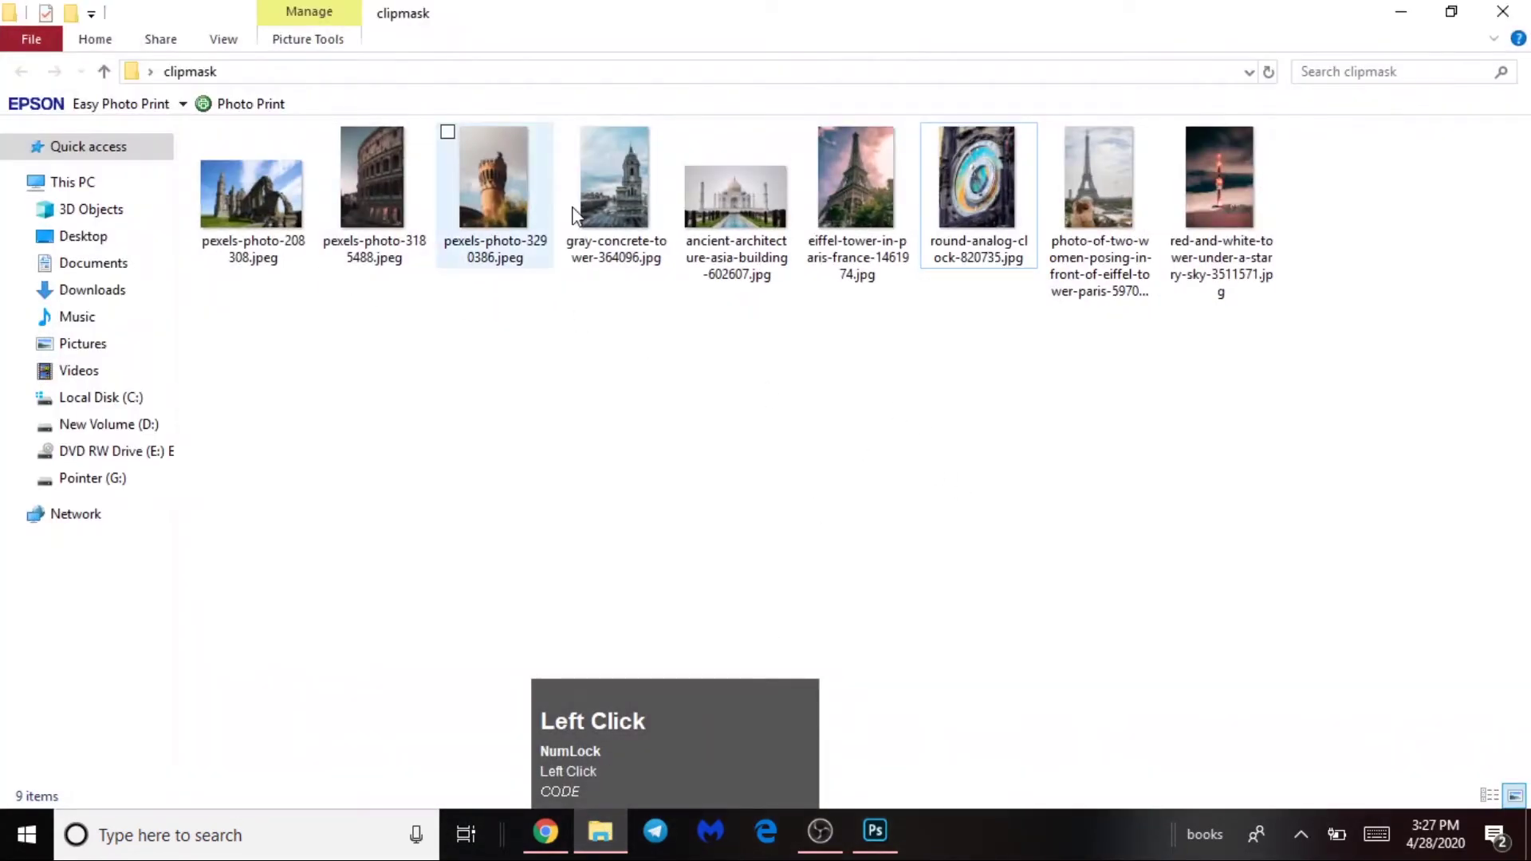
{"action": "left_click", "coordinate": [1089, 254]}
{"action": "left_click_drag", "start_coordinate": [1378, 401], "coordinate": [221, 216]}
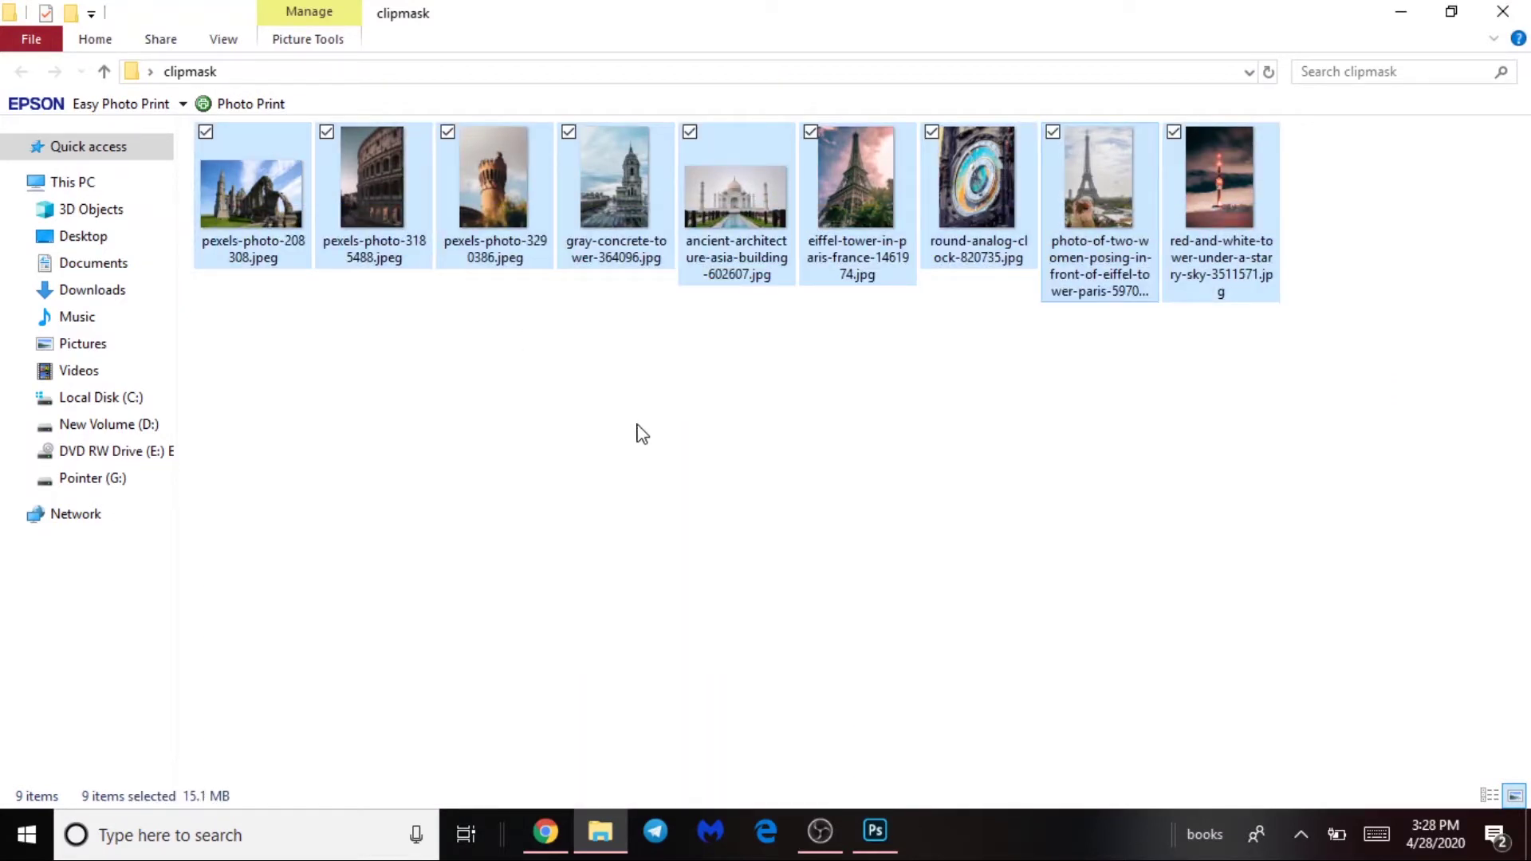
{"action": "left_click", "coordinate": [750, 348]}
{"action": "left_click", "coordinate": [713, 171]}
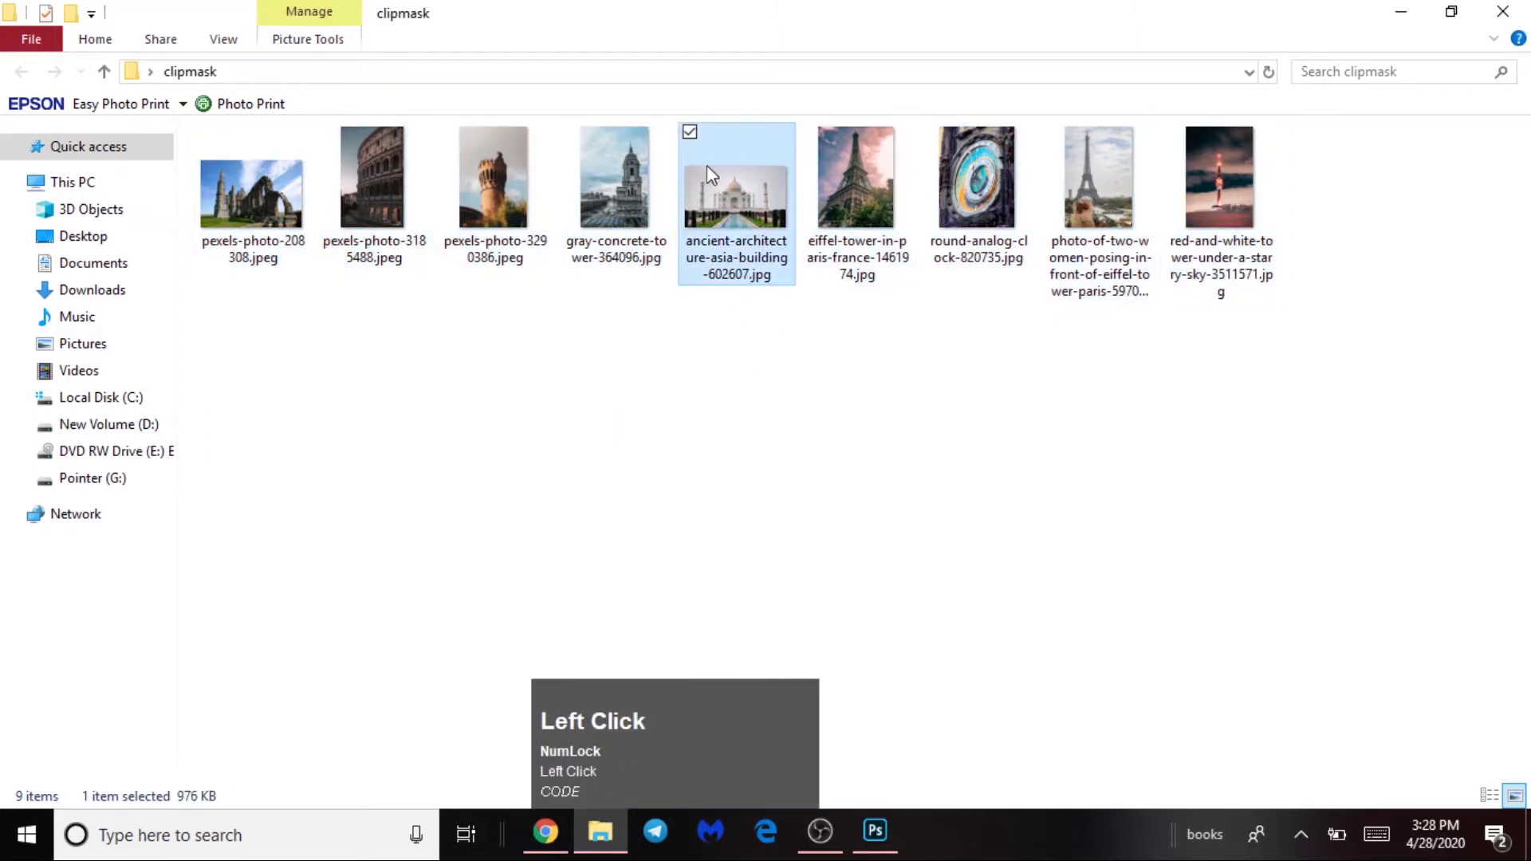
{"action": "left_click_drag", "start_coordinate": [610, 195], "coordinate": [826, 75]}
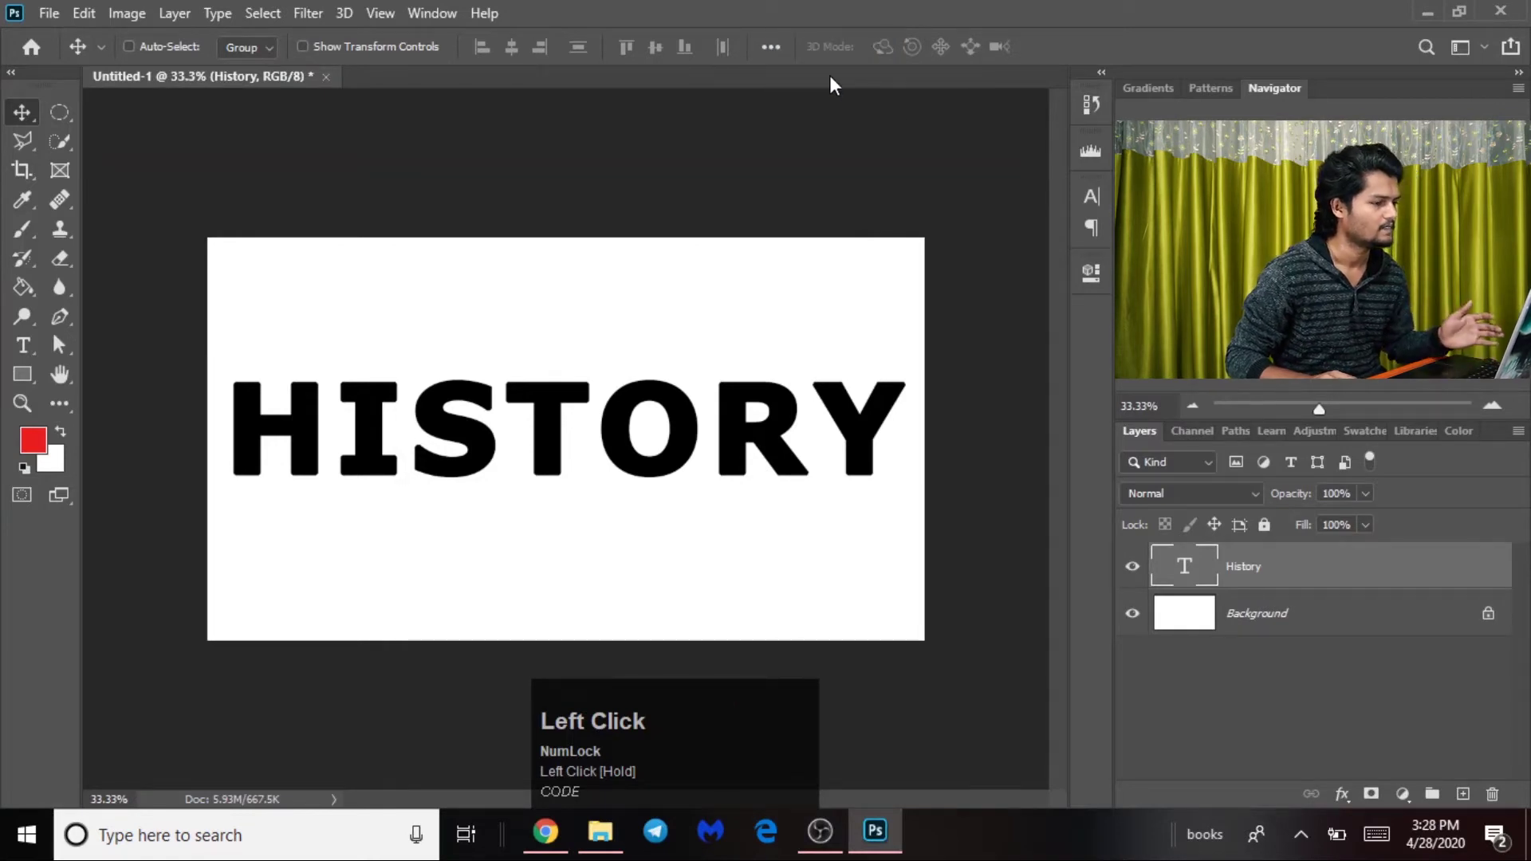
{"action": "left_click", "coordinate": [823, 284]}
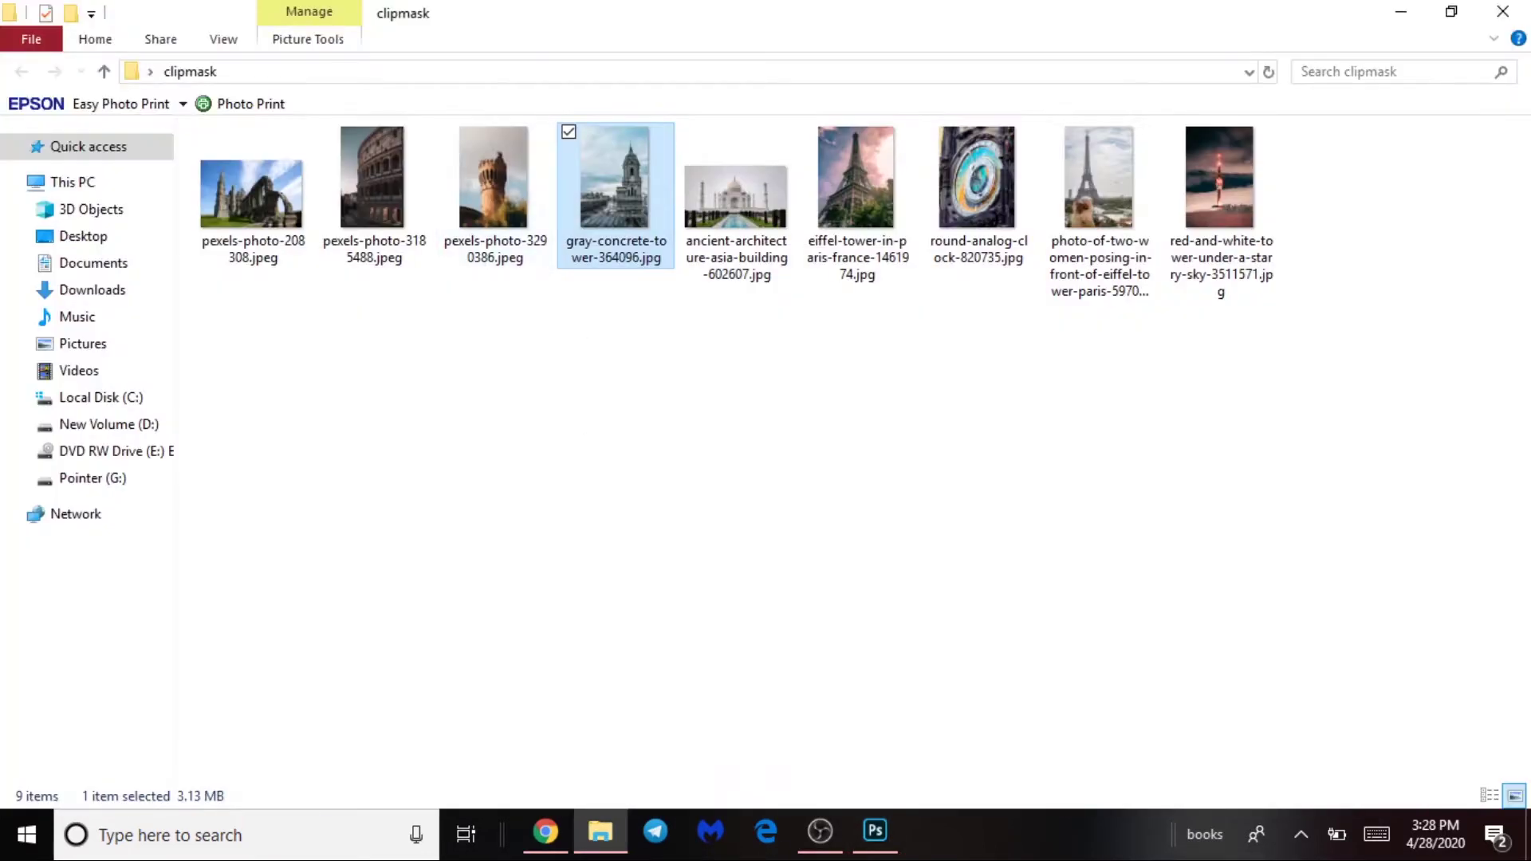
{"action": "left_click", "coordinate": [874, 831]}
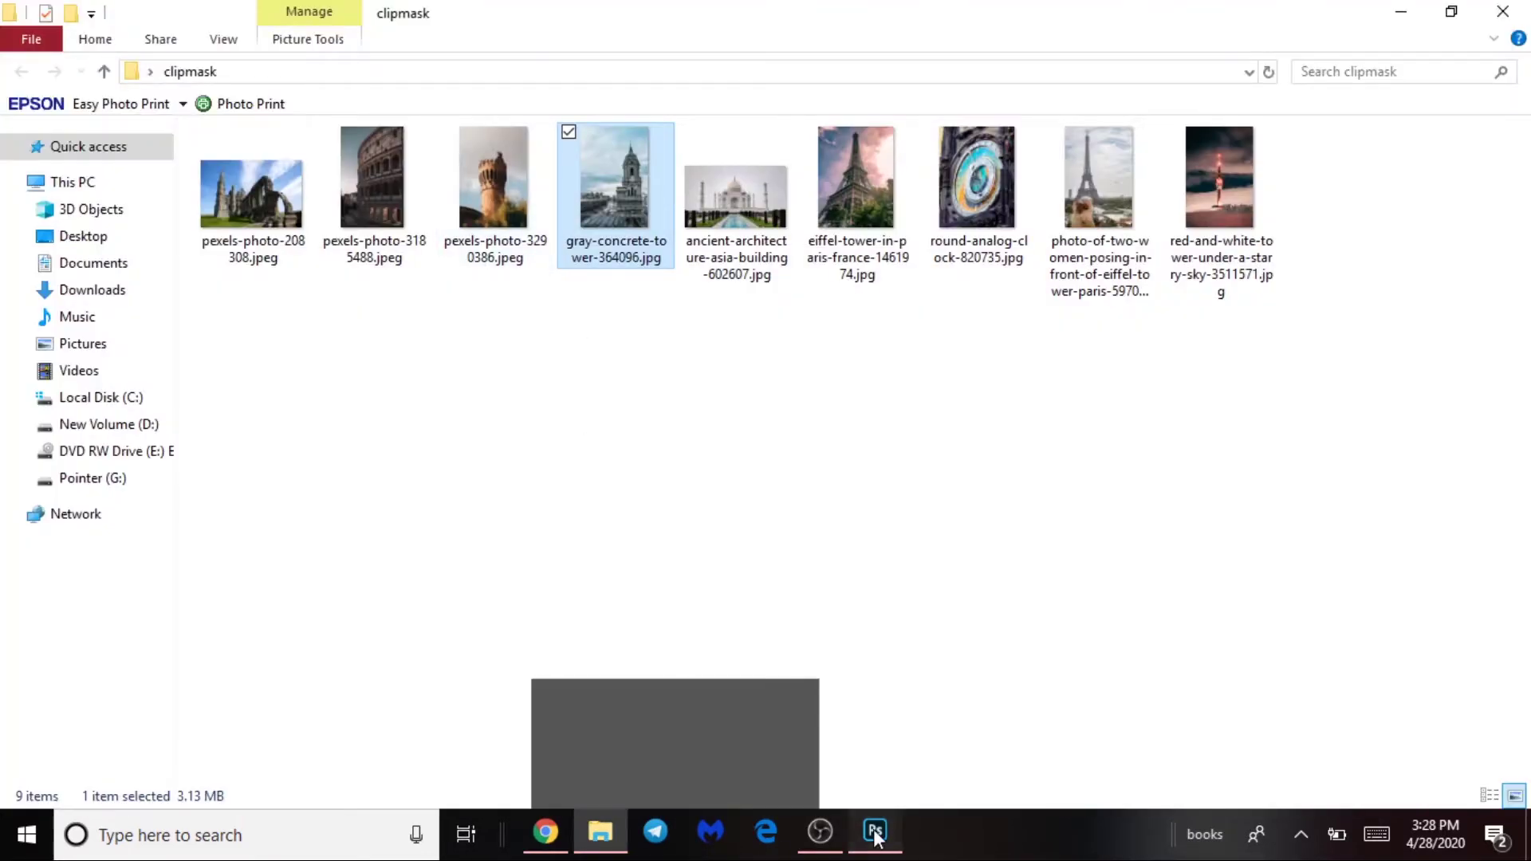
- Bring the tower image into the Untitled-1 document as a new layer above the History text
{"action": "left_click_drag", "start_coordinate": [613, 475], "coordinate": [369, 400]}
{"action": "key", "text": "ctrl+t"}
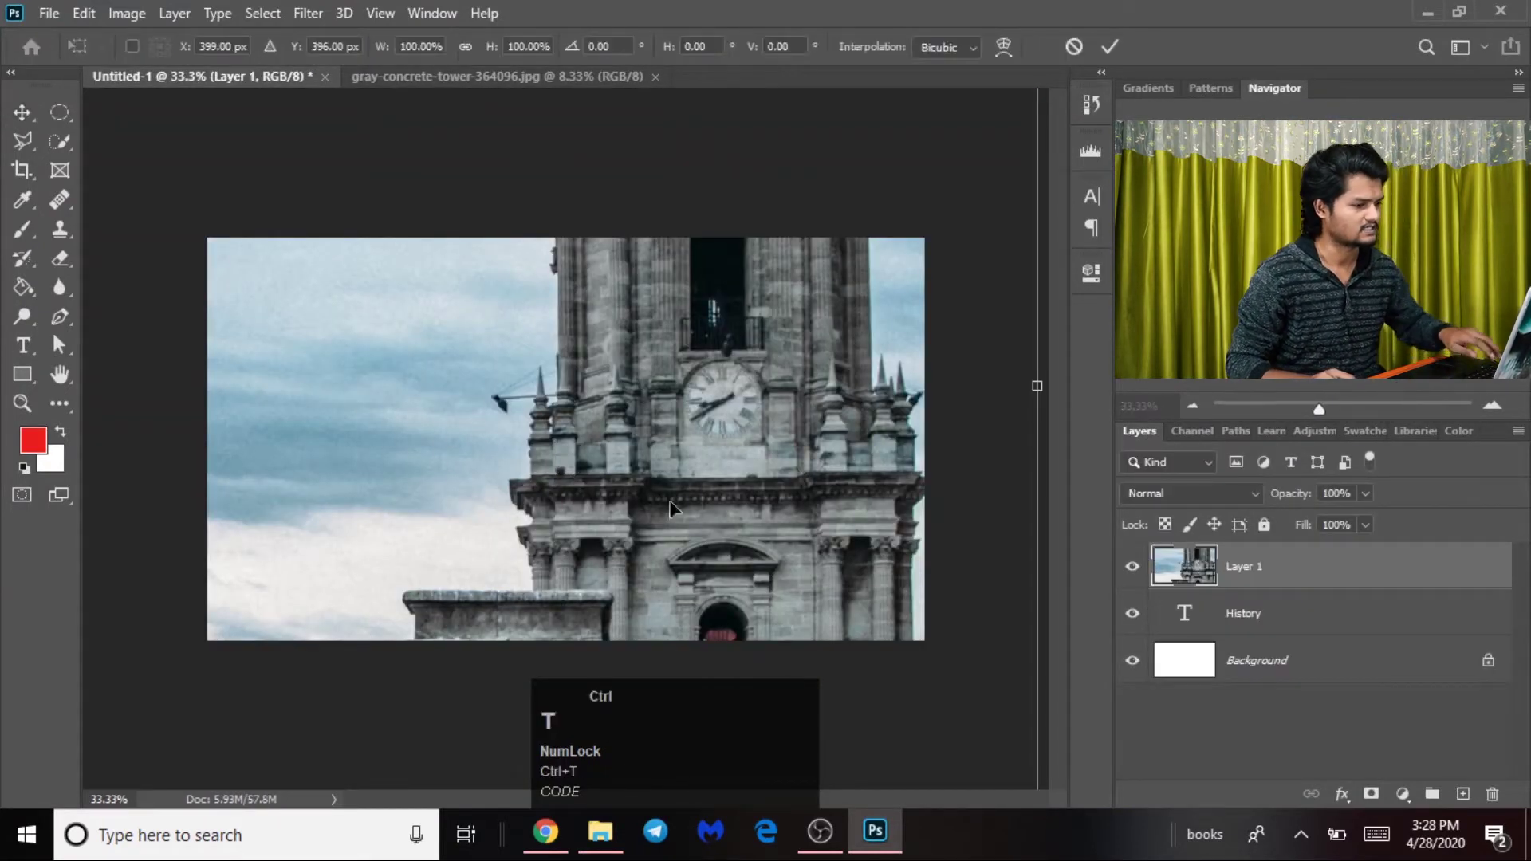
{"action": "key", "text": "ctrl+minus"}
{"action": "key", "text": "ctrl+minus"}
{"action": "key", "text": "ctrl+minus"}
{"action": "key", "text": "ctrl+minus"}
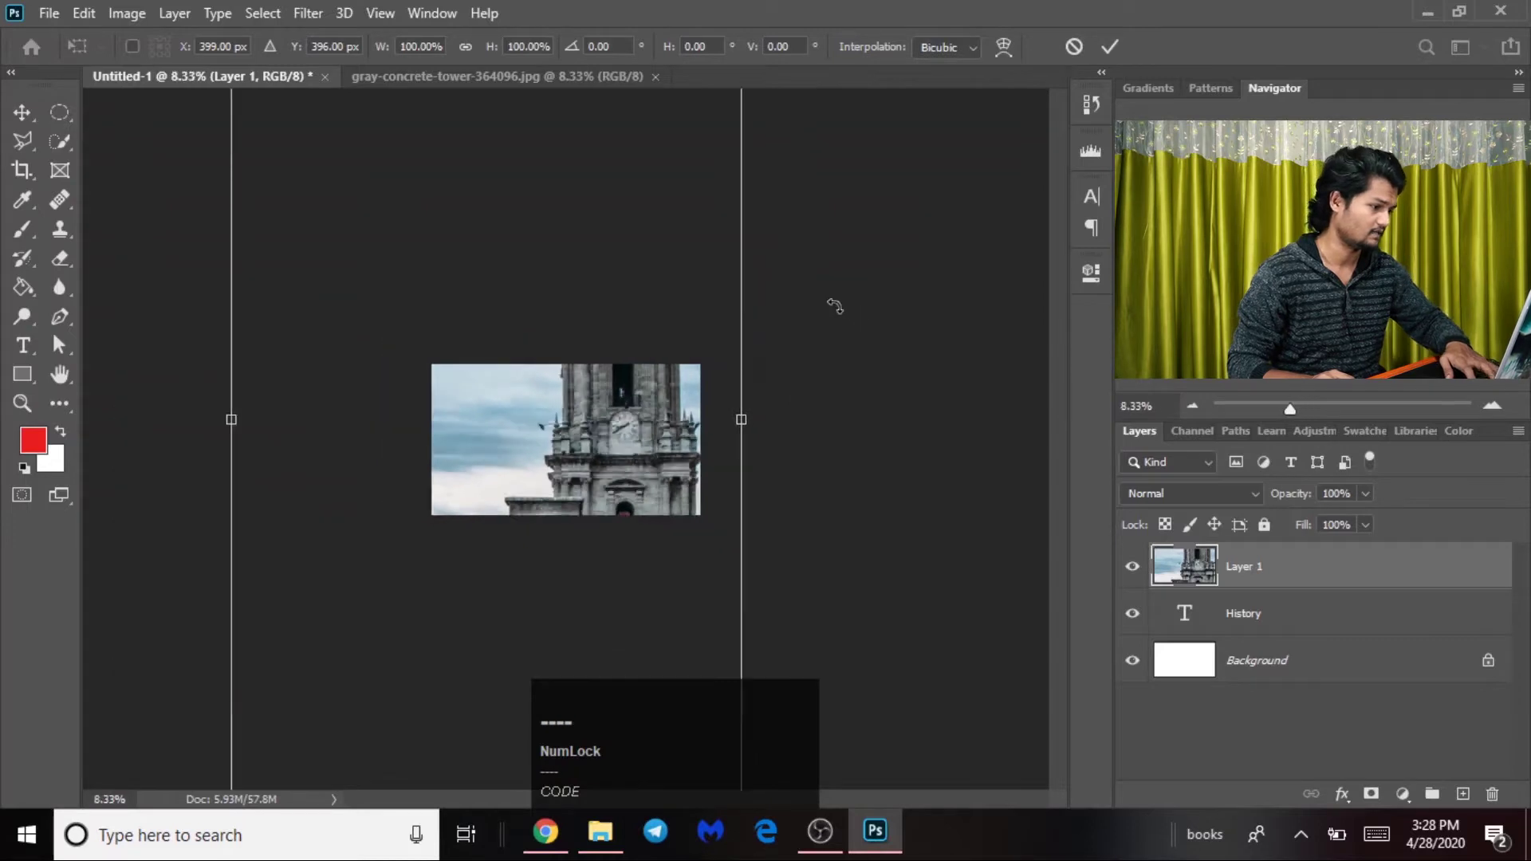
- Convert the tower image layer to a smart object
{"action": "right_click", "coordinate": [1283, 574]}
{"action": "right_click", "coordinate": [1254, 573]}
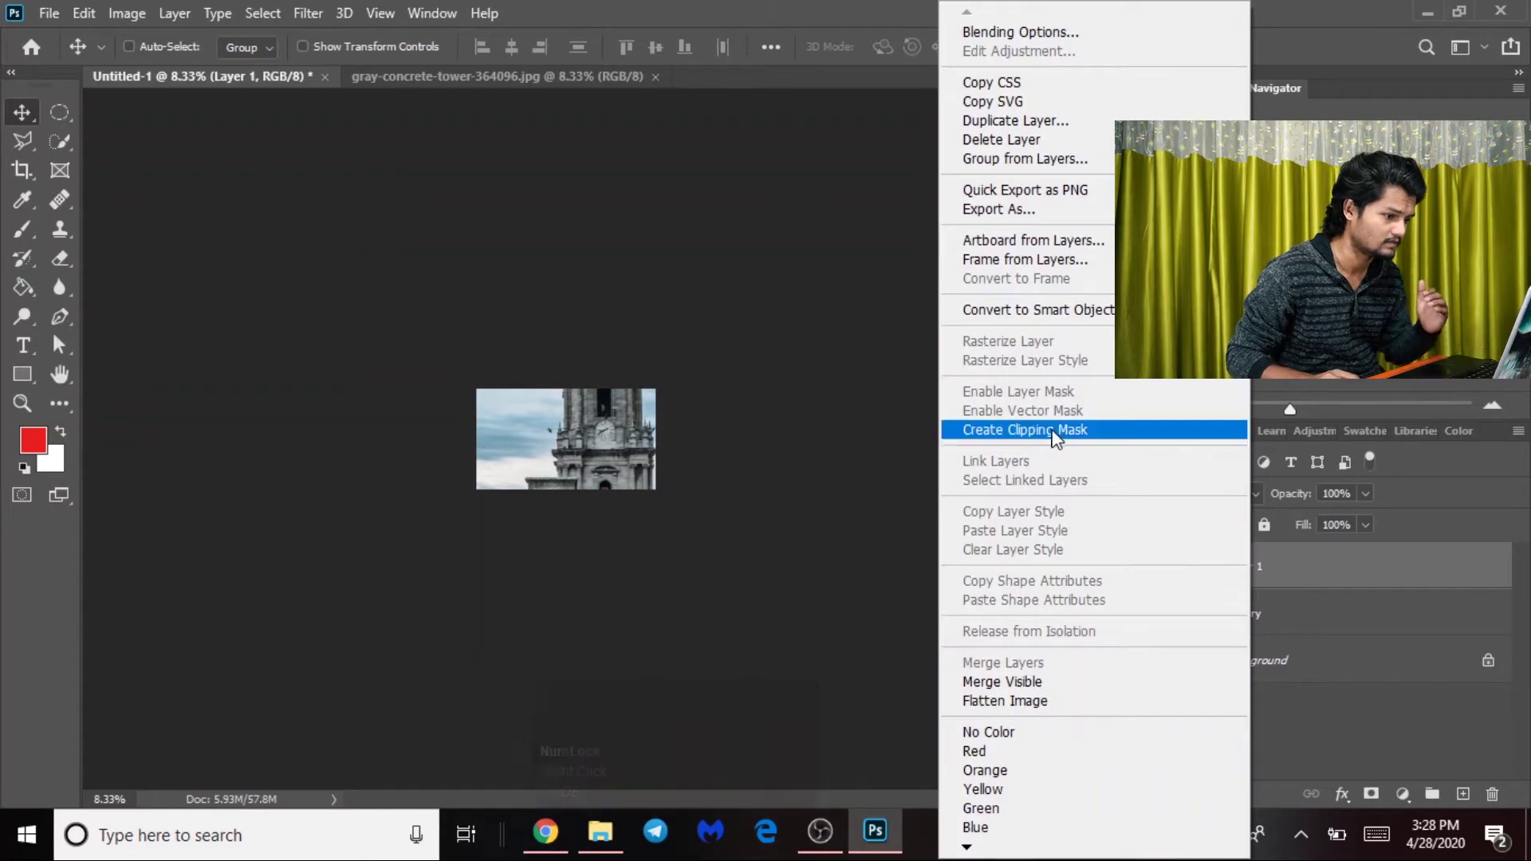
{"action": "left_click", "coordinate": [822, 527]}
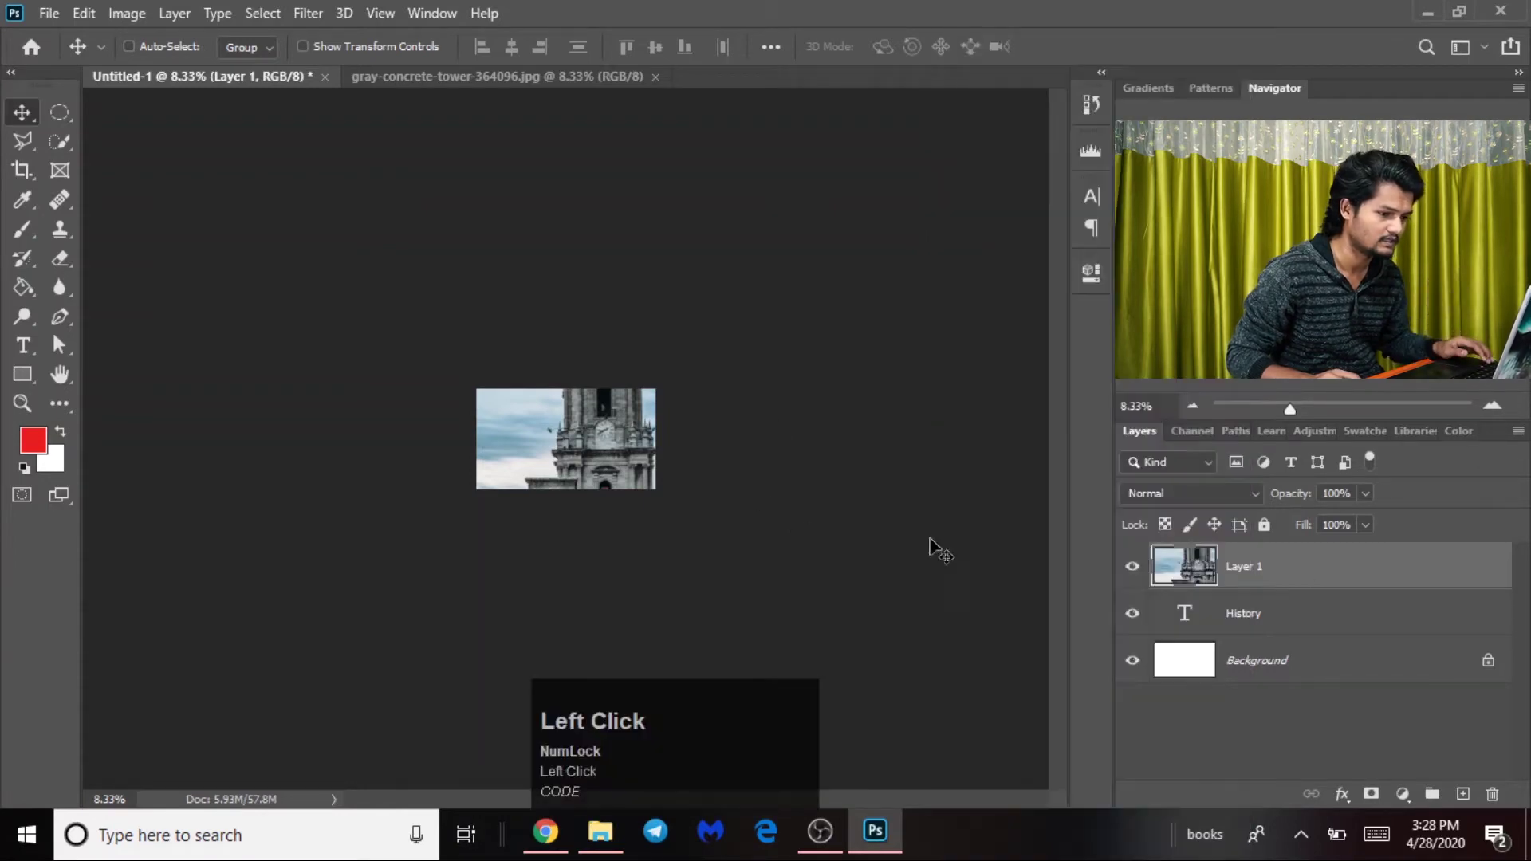
{"action": "right_click", "coordinate": [1341, 579]}
{"action": "left_click", "coordinate": [1080, 310]}
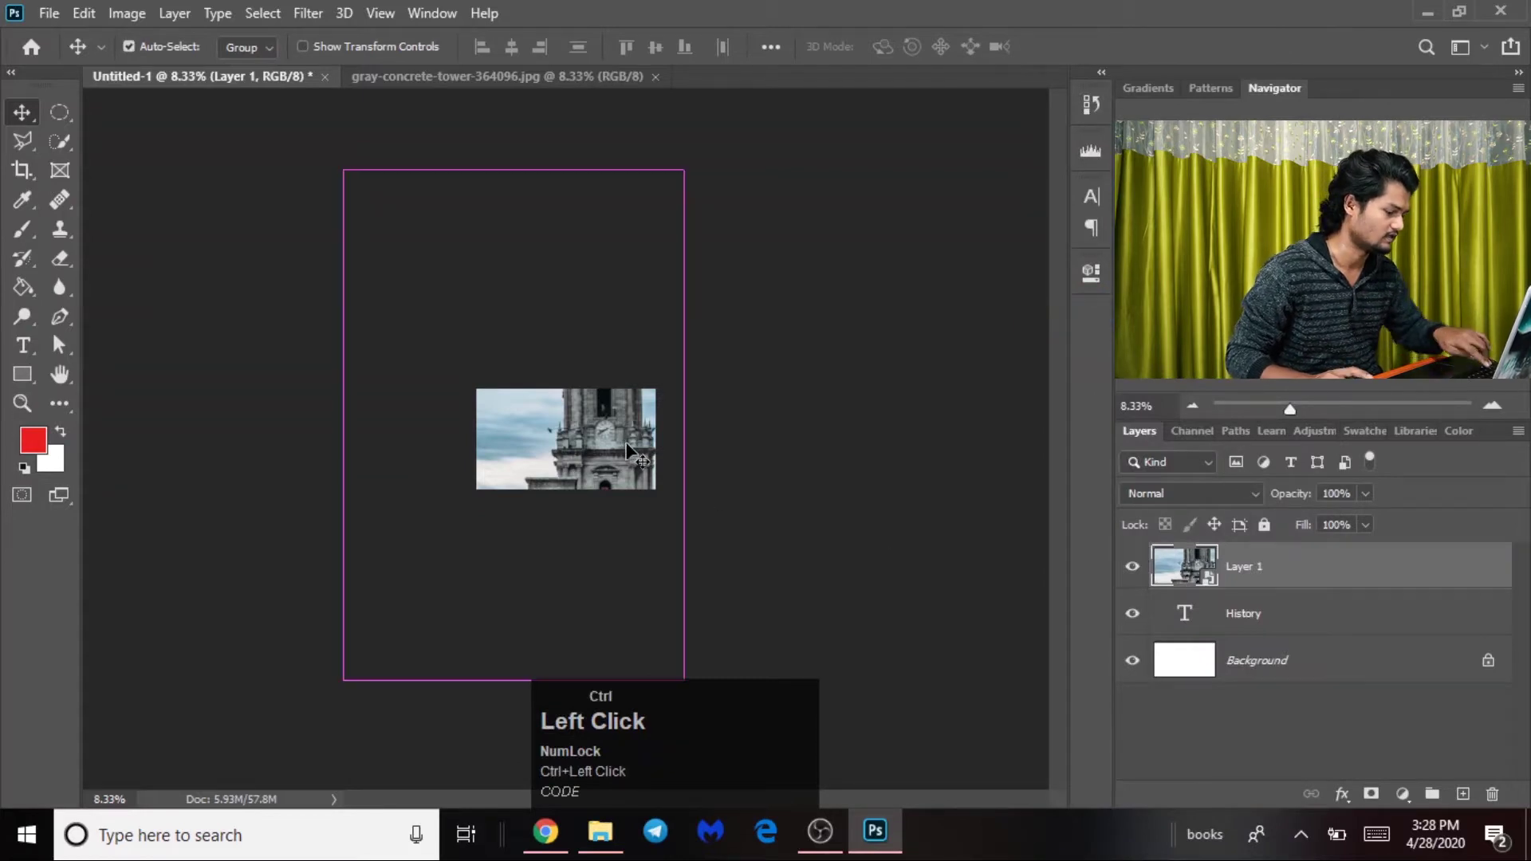
- Try scaling the tower image down to 23.03% width and 9.21% height over the text's first letters
{"action": "key", "text": "ctrl+t"}
{"action": "left_click_drag", "start_coordinate": [685, 170], "coordinate": [550, 401]}
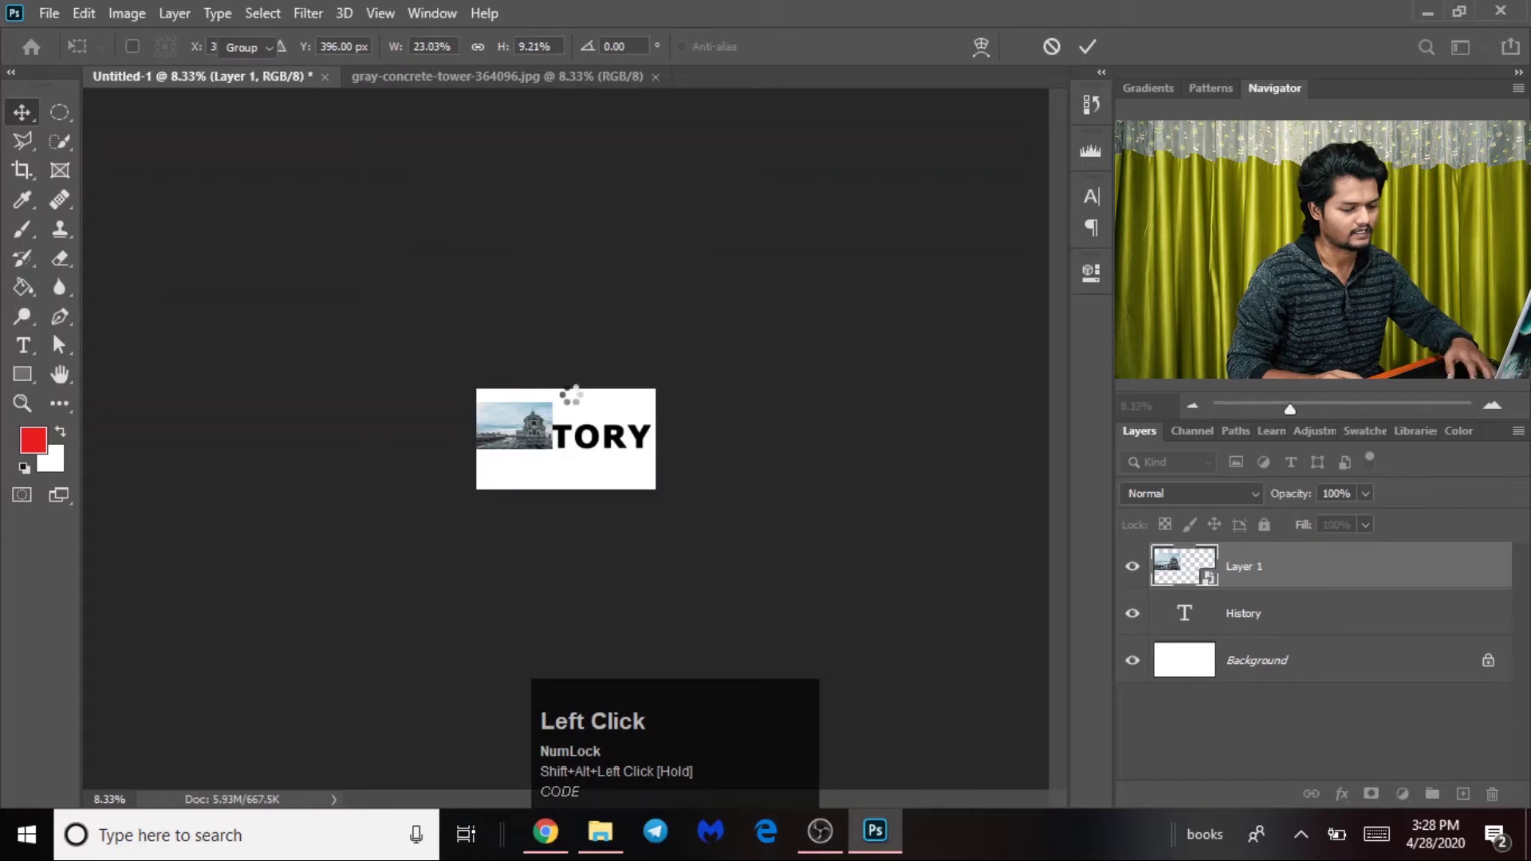
{"action": "left_click", "coordinate": [587, 393]}
{"action": "key", "text": "ctrl+equal"}
{"action": "key", "text": "ctrl+equal"}
{"action": "key", "text": "ctrl+equal"}
{"action": "key", "text": "ctrl+equal"}
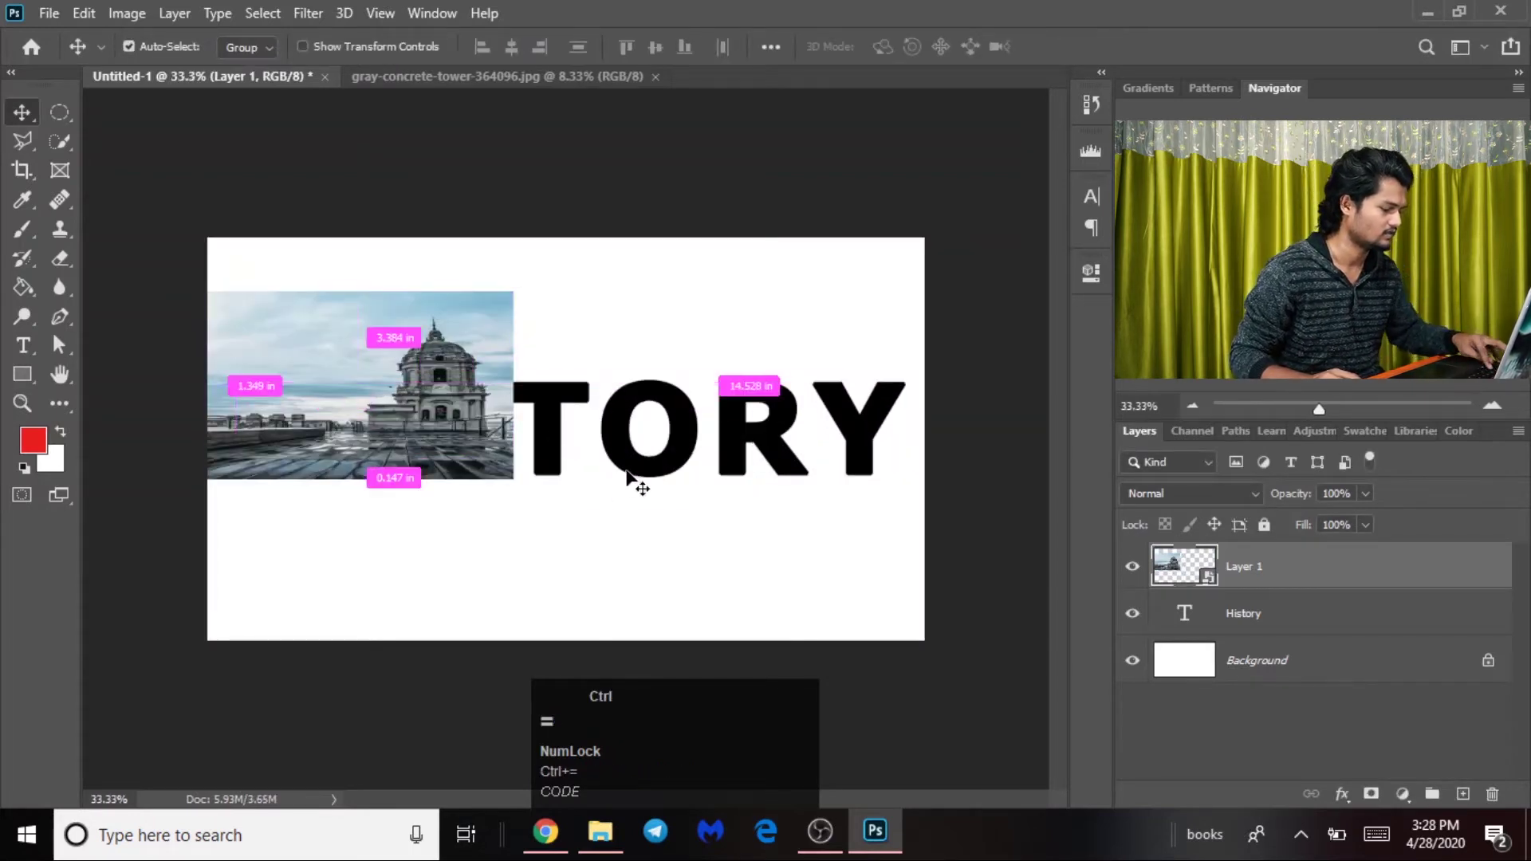
{"action": "key", "text": "ctrl+z"}
- Scale the tower image proportionally down to 6.72% of its size, near the first letters of HISTORY
{"action": "key", "text": "ctrl+minus"}
{"action": "key", "text": "ctrl+minus"}
{"action": "key", "text": "ctrl+minus"}
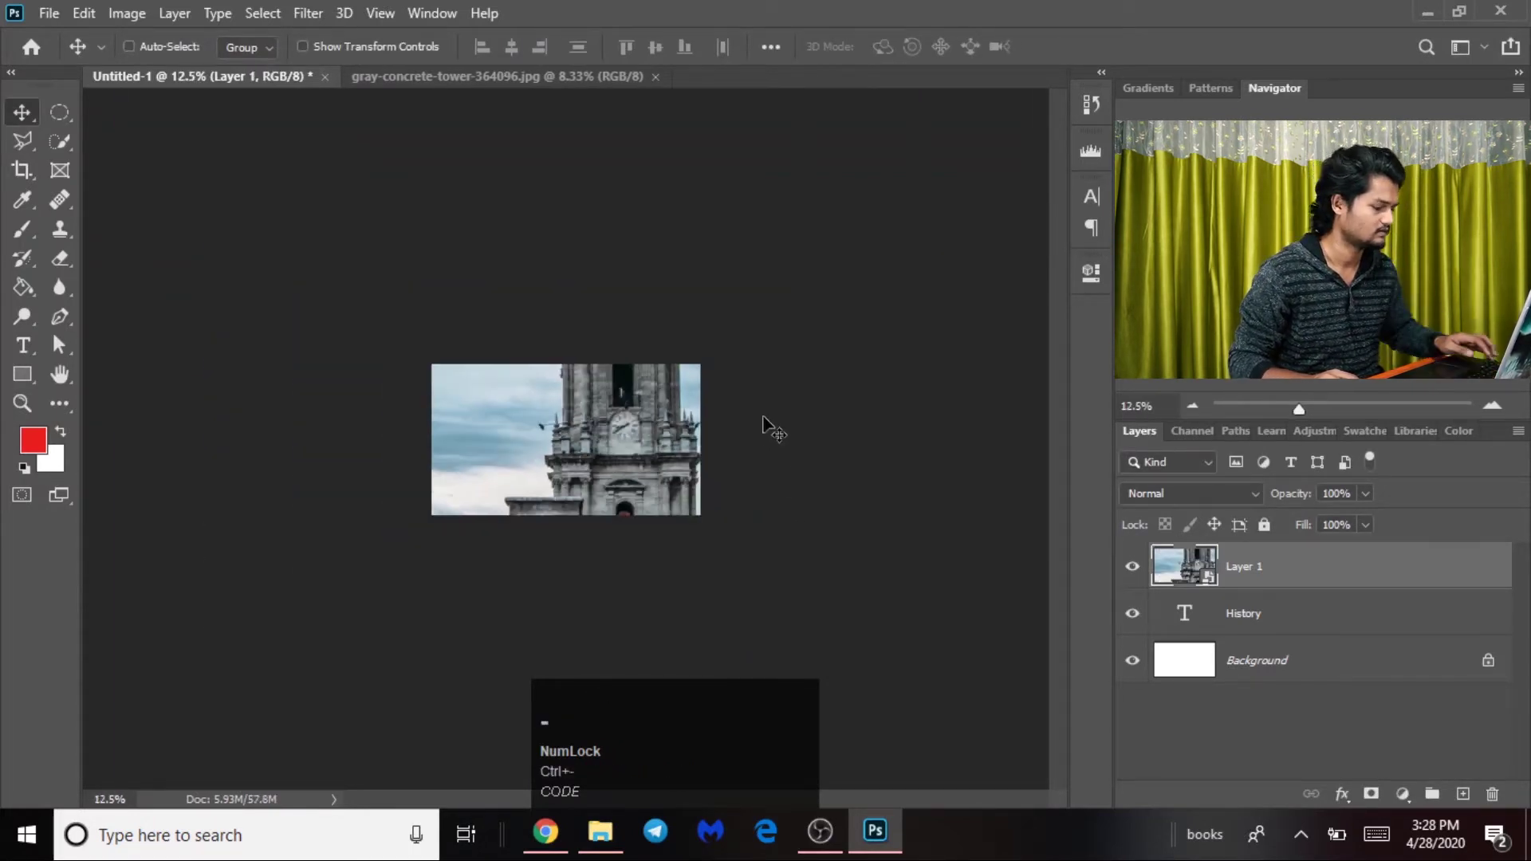
{"action": "key", "text": "ctrl+t"}
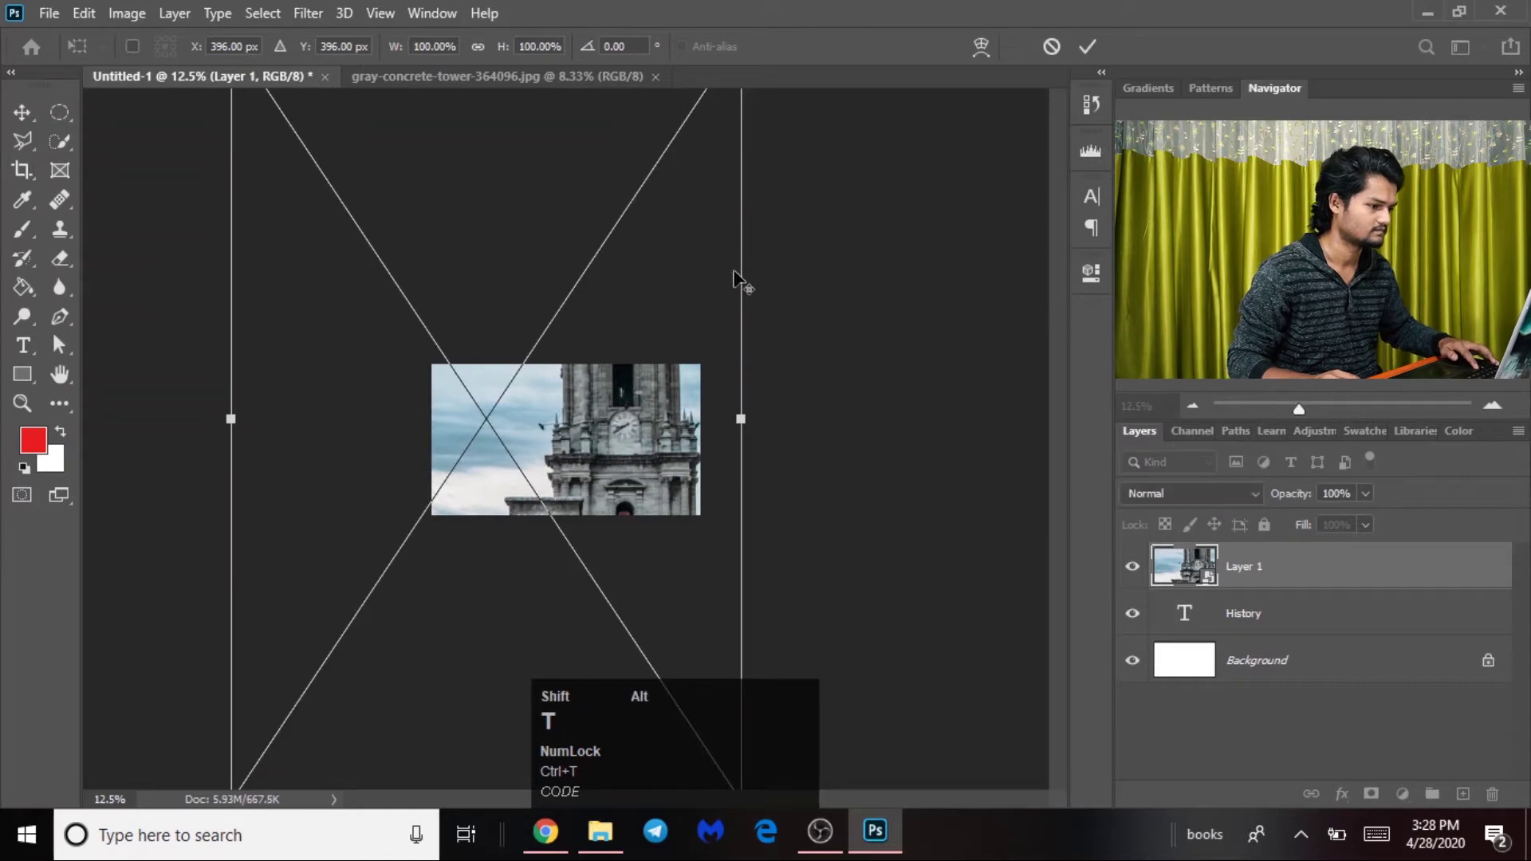
{"action": "key", "text": "ctrl+minus"}
{"action": "left_click_drag", "start_coordinate": [659, 229], "coordinate": [561, 416]}
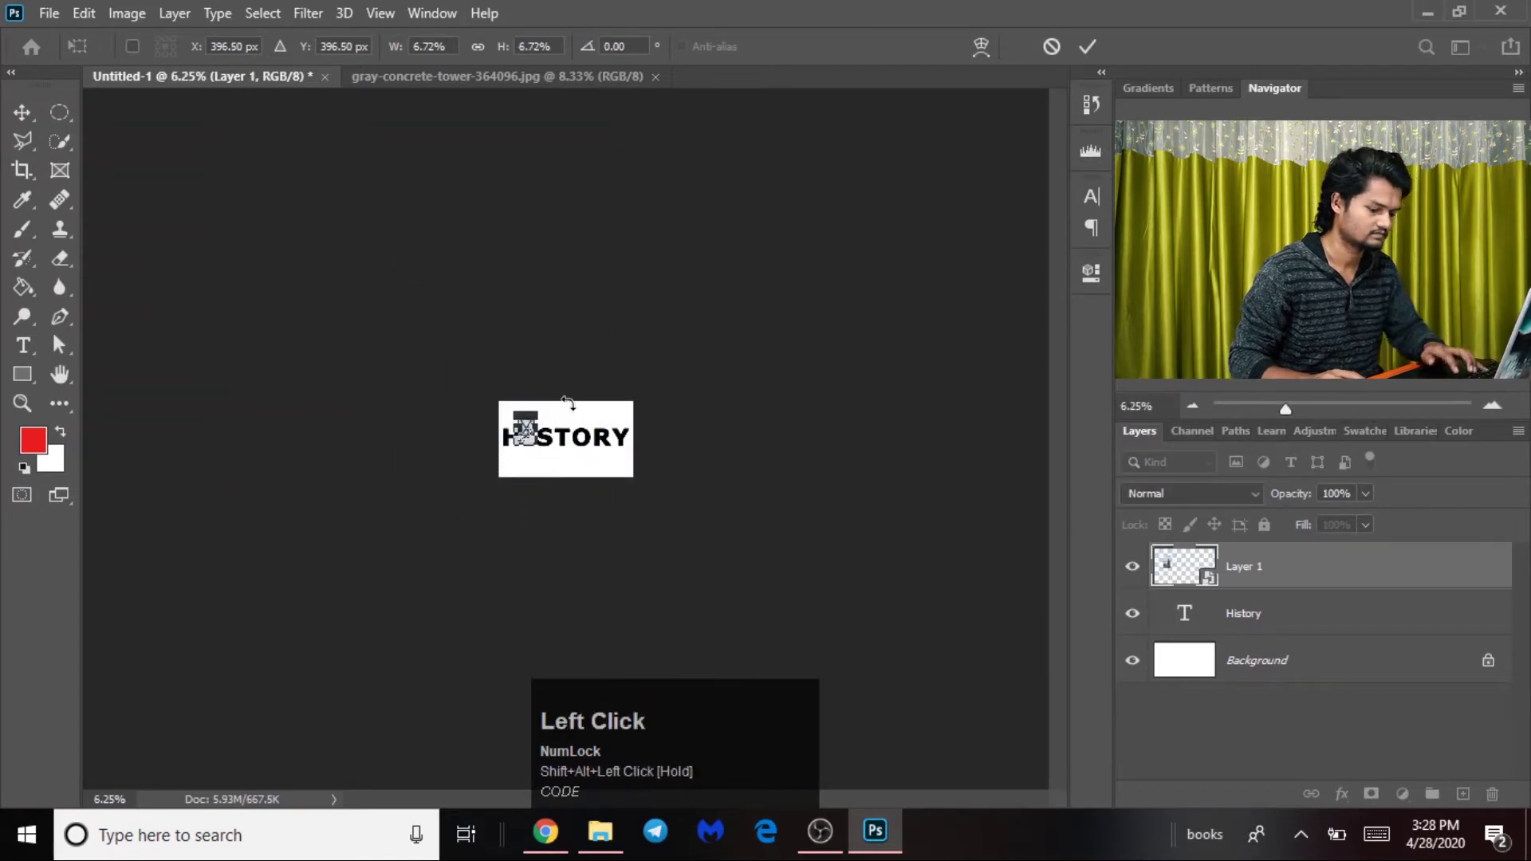
{"action": "key", "text": "Return"}
- Move the small tower image over the letter H of the HISTORY text
{"action": "key", "text": "ctrl+equal"}
{"action": "key", "text": "ctrl+equal"}
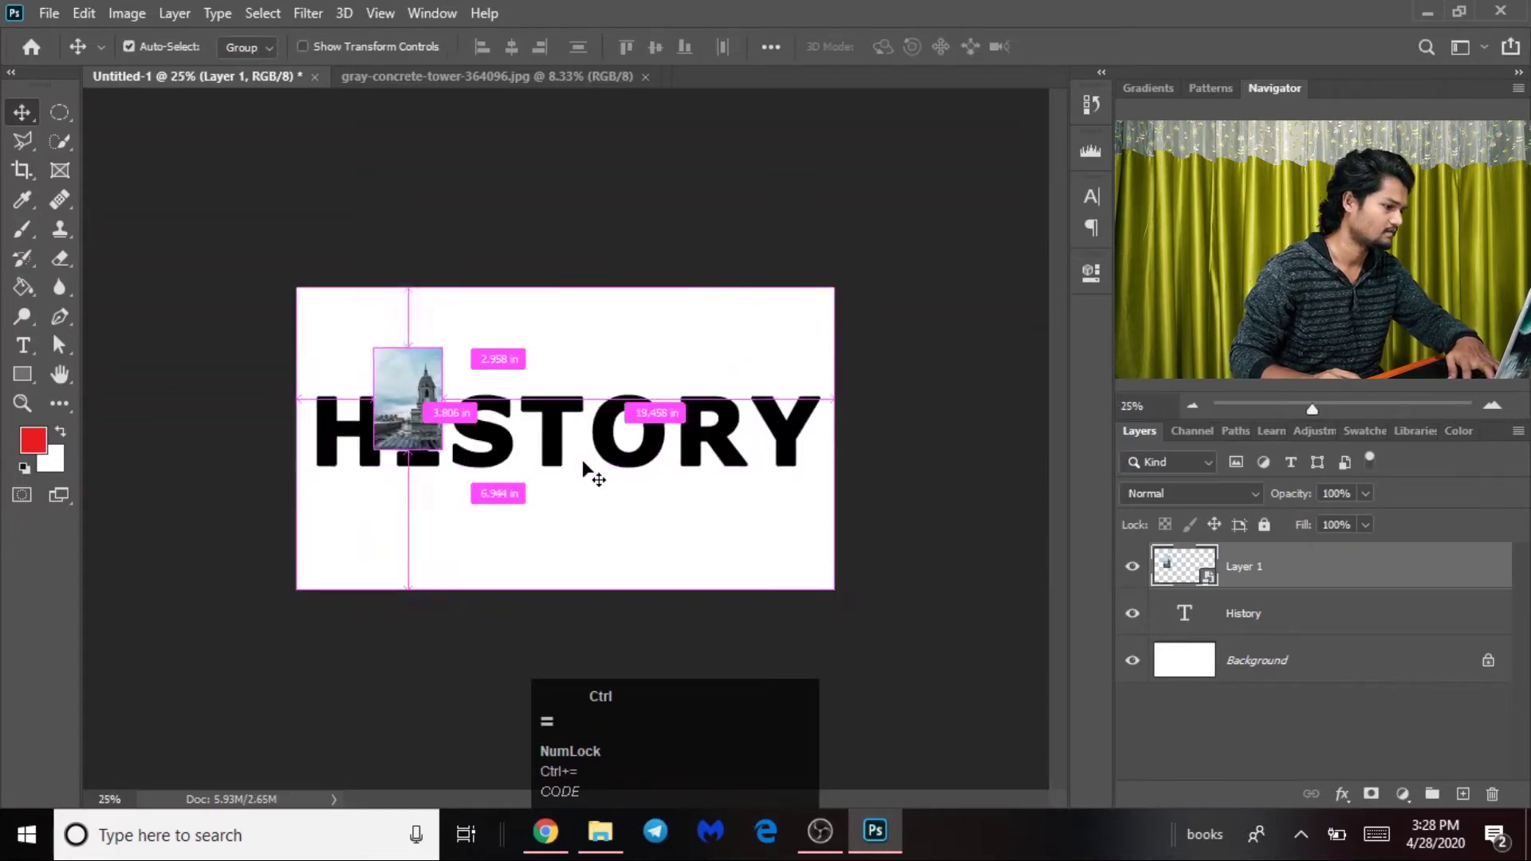
{"action": "key", "text": "ctrl+equal"}
{"action": "key", "text": "space"}
{"action": "left_click_drag", "start_coordinate": [389, 415], "coordinate": [307, 459]}
{"action": "key", "text": "ctrl+equal"}
{"action": "key", "text": "ctrl+equal"}
{"action": "key", "text": "space"}
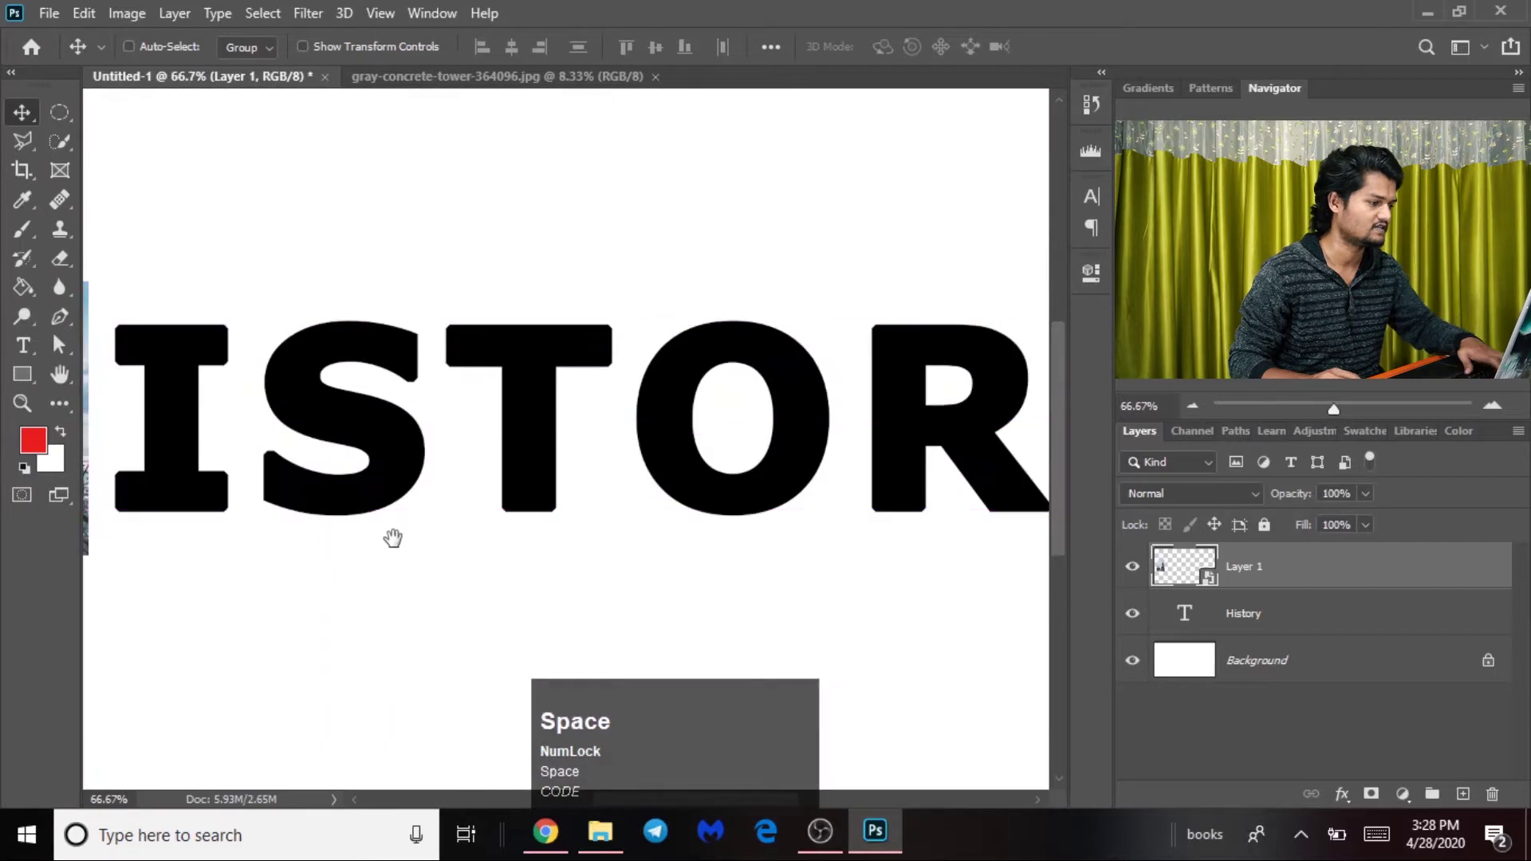
{"action": "left_click_drag", "start_coordinate": [403, 542], "coordinate": [807, 560]}
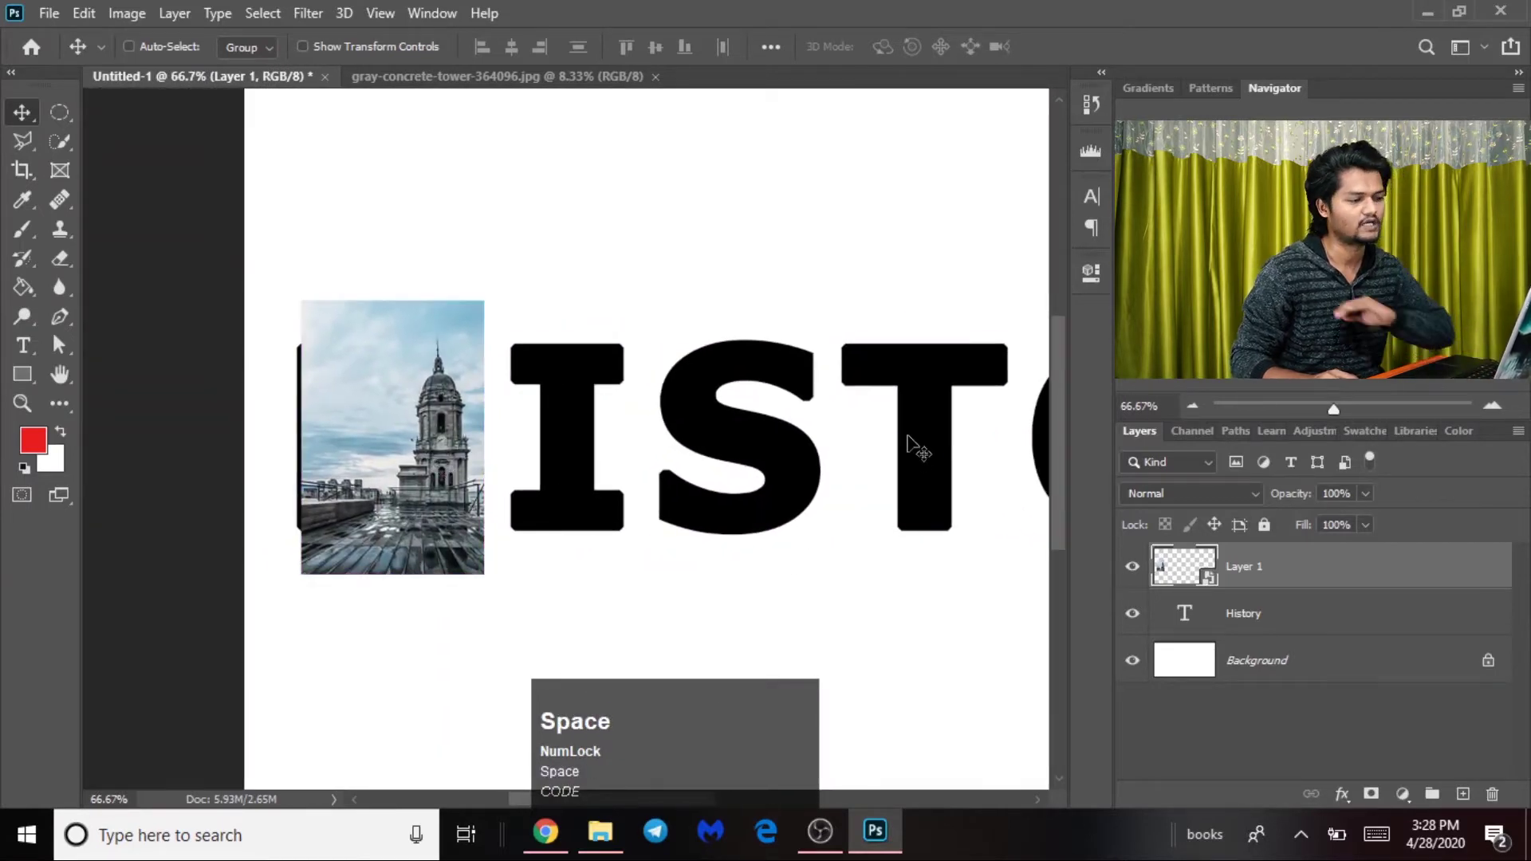
- Enlarge the tower image to 7.37% so it fully covers the letter H, and clip it to the History text layer
{"action": "left_click", "coordinate": [396, 521], "text": "ctrl"}
{"action": "key", "text": "ctrl+t"}
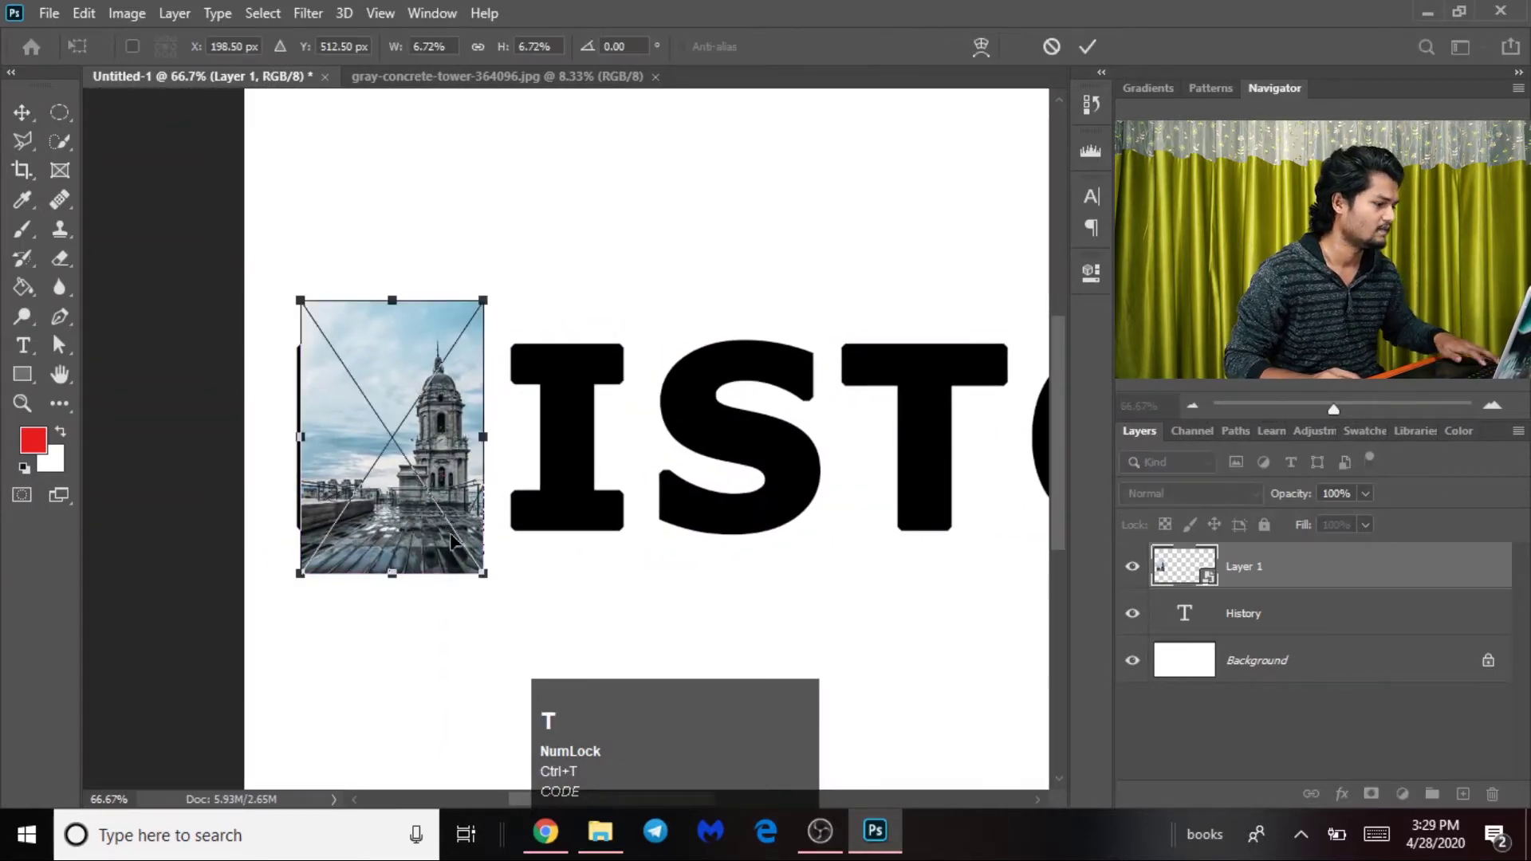
{"action": "left_click_drag", "start_coordinate": [487, 579], "coordinate": [497, 591]}
{"action": "mouse_move", "coordinate": [459, 539]}
{"action": "left_mouse_down"}
{"action": "mouse_move", "coordinate": [444, 543]}
{"action": "mouse_move", "coordinate": [456, 537]}
{"action": "left_mouse_up"}
{"action": "key", "text": "Return"}
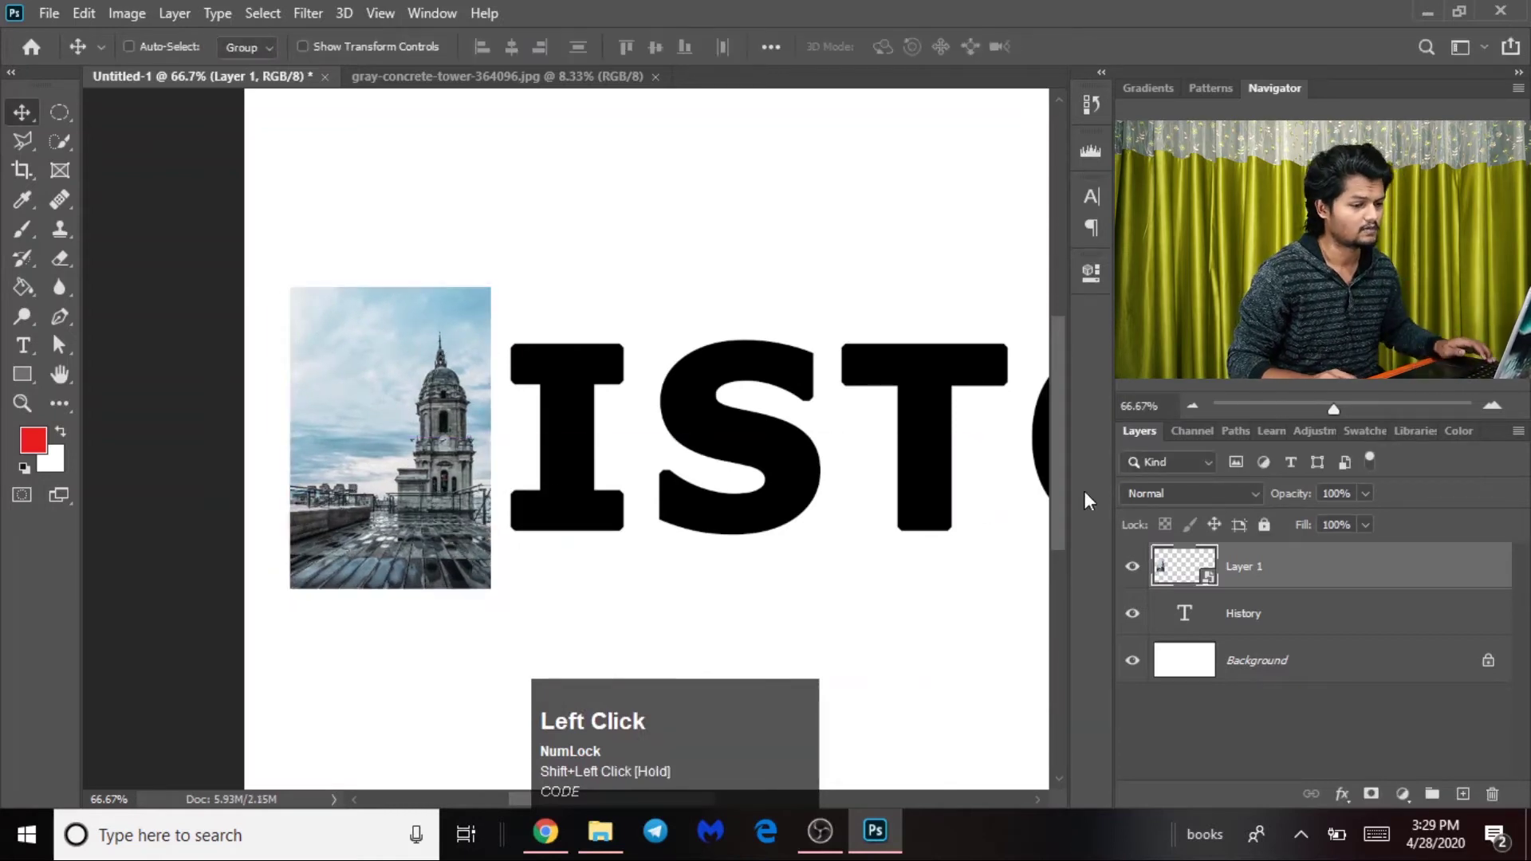
{"action": "key", "text": "alt"}
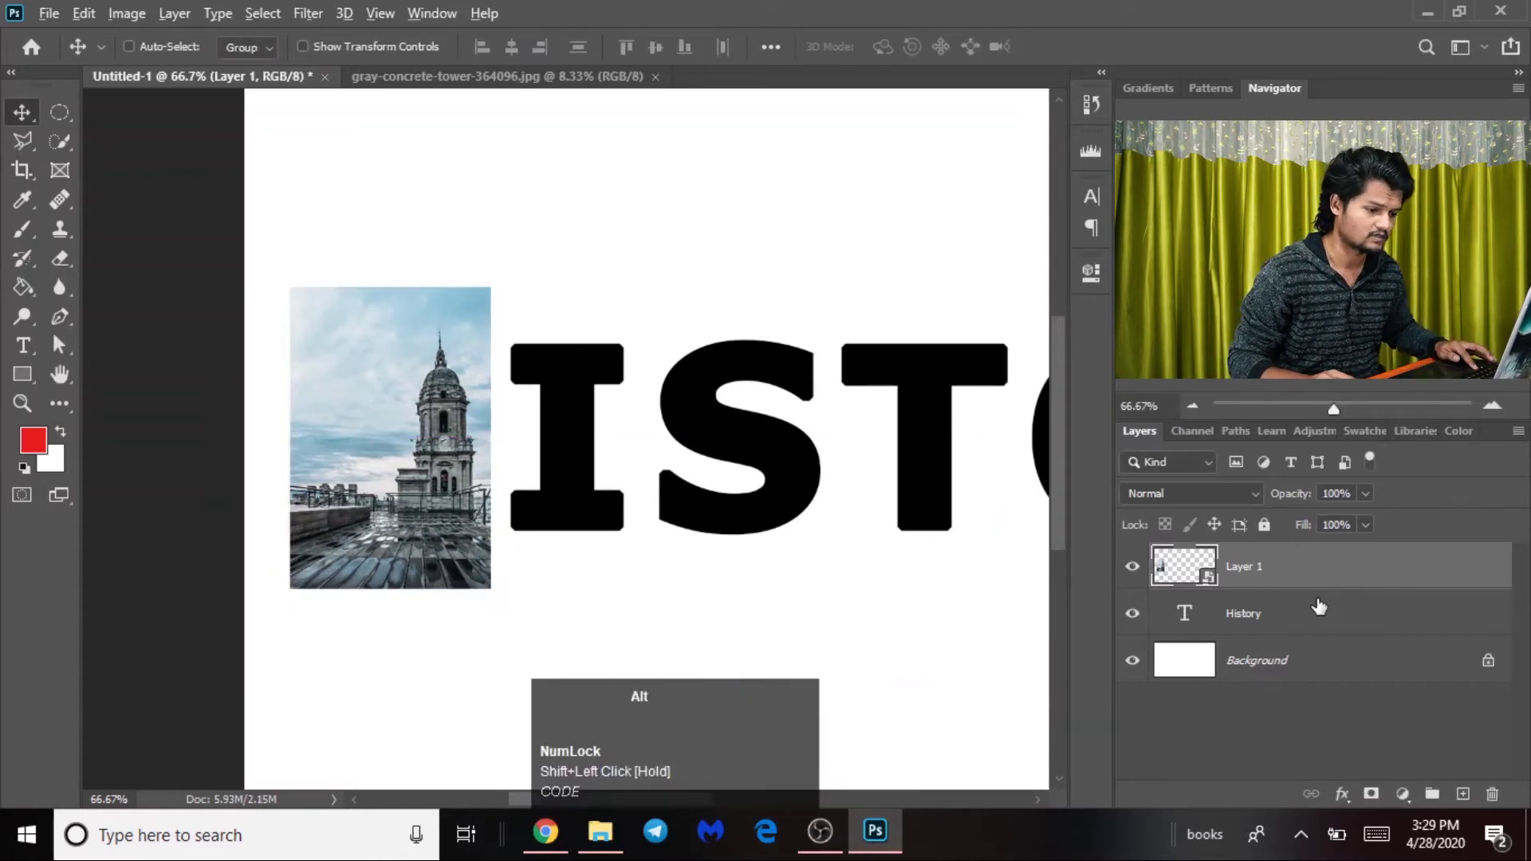
{"action": "left_click", "coordinate": [1316, 587], "text": "alt"}
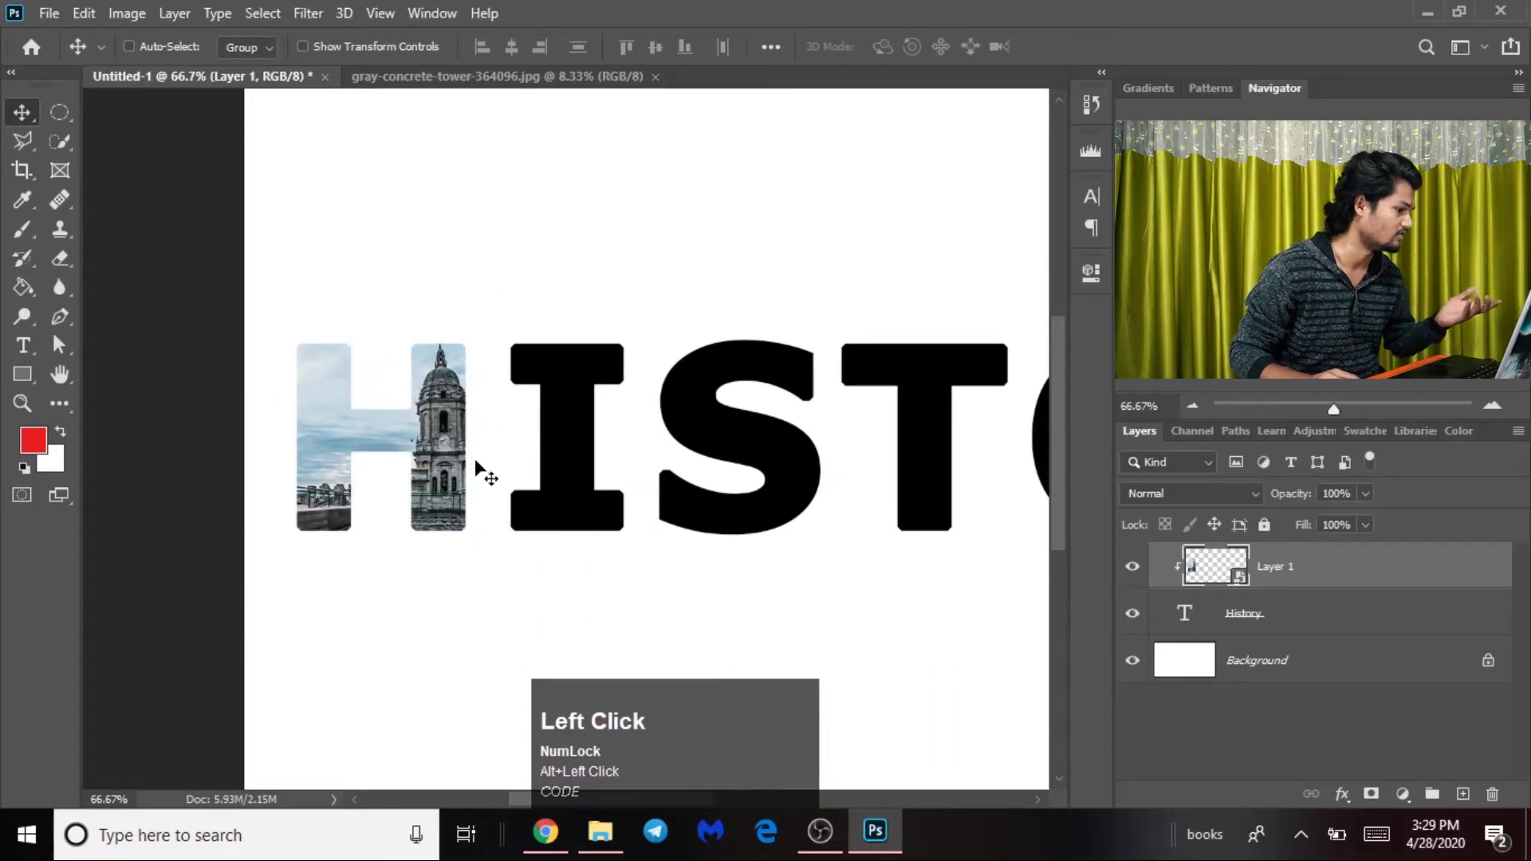
- Try enlarging the clipped tower image to 60.88% so it spans the whole HISTORY text, and undo the transform
{"action": "key", "text": "ctrl+minus"}
{"action": "key", "text": "ctrl+minus"}
{"action": "key", "text": "ctrl+minus"}
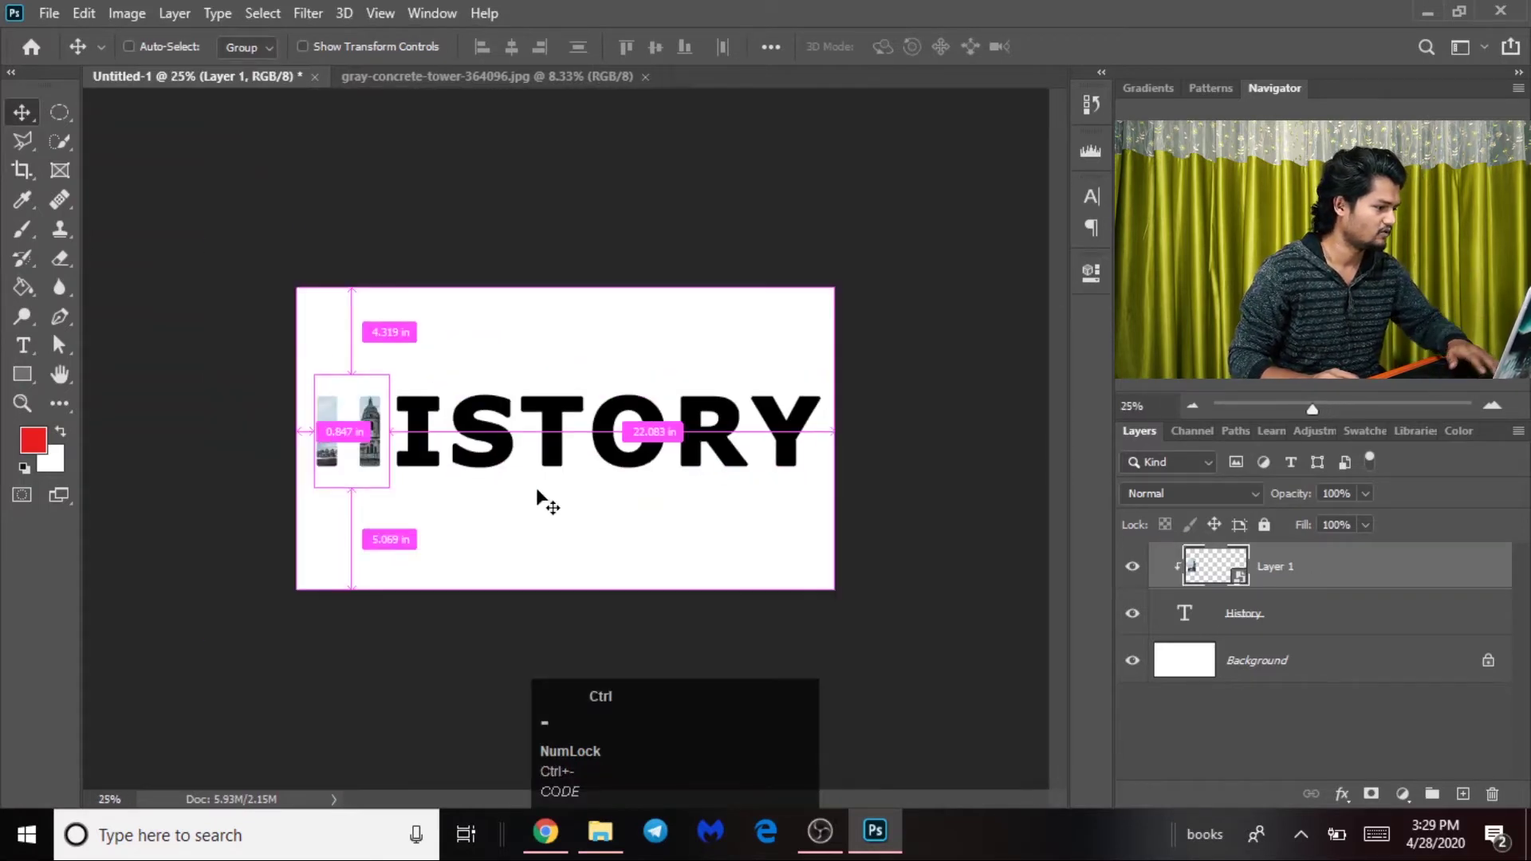
{"action": "key", "text": "ctrl+t"}
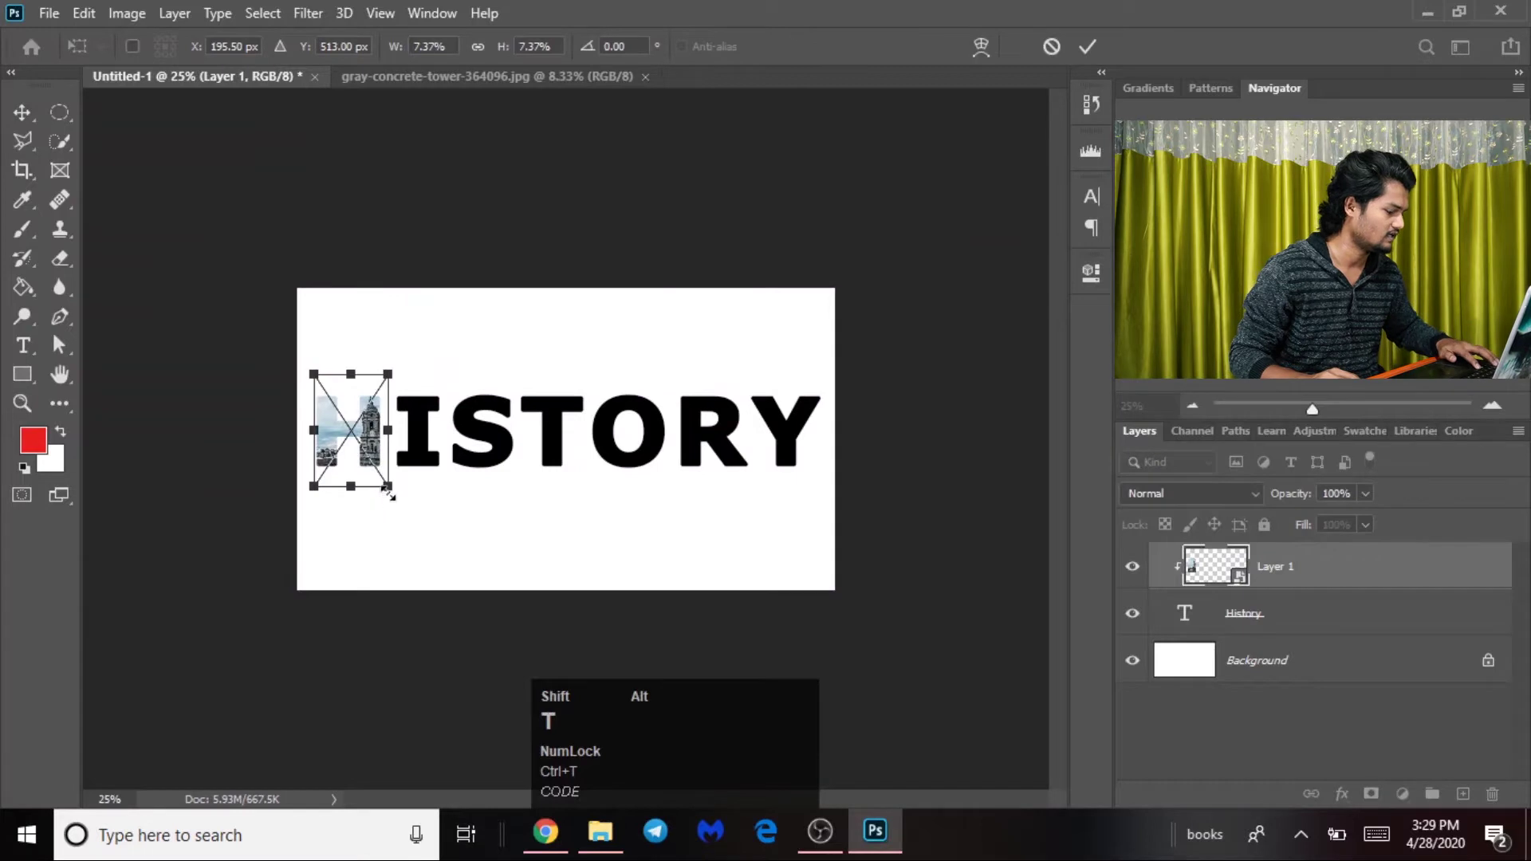
{"action": "left_click_drag", "start_coordinate": [390, 479], "coordinate": [619, 577]}
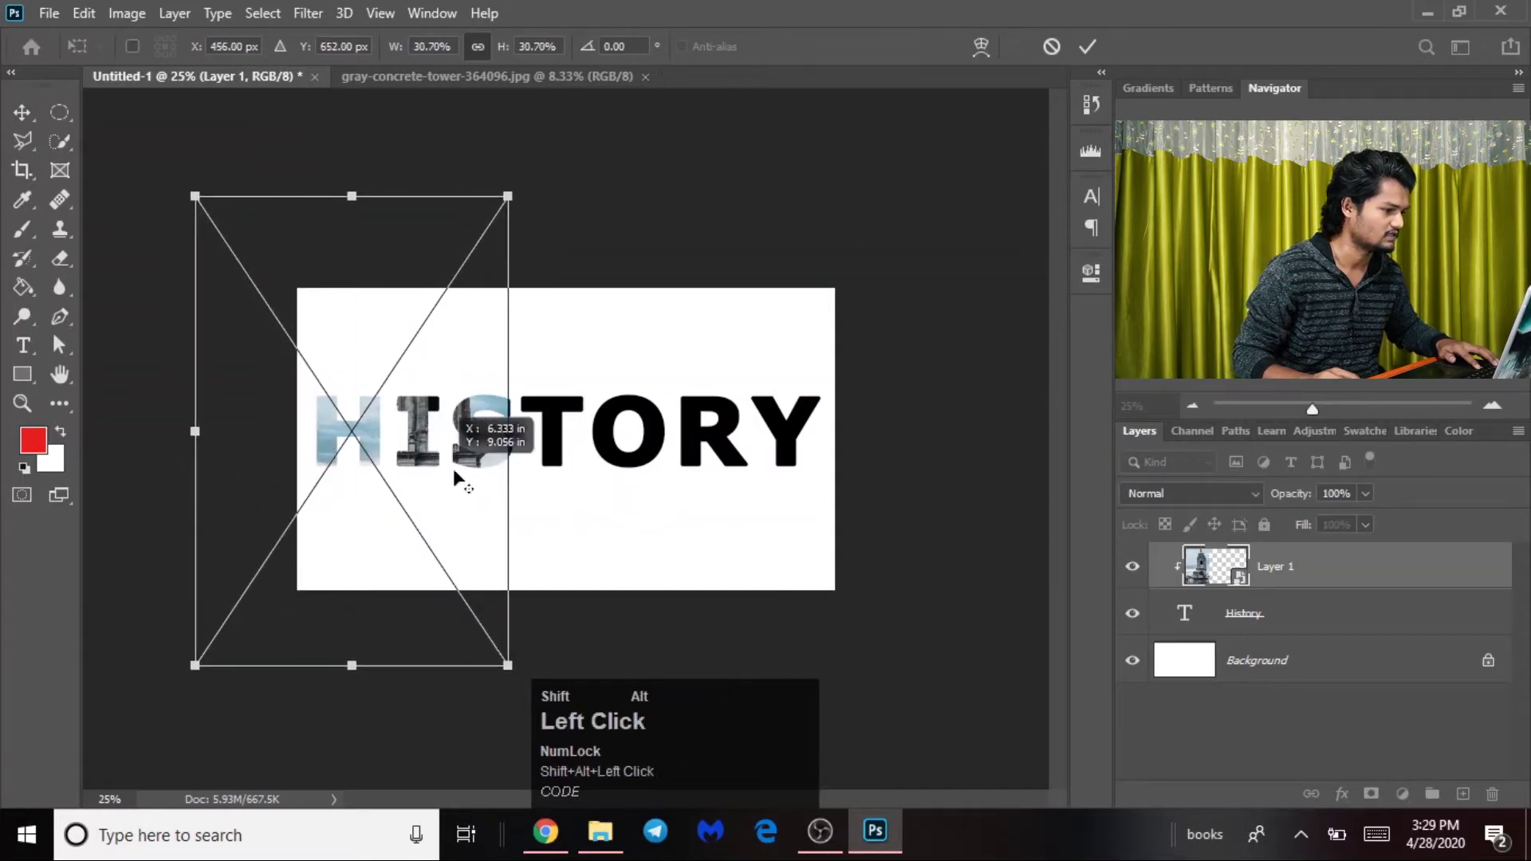
{"action": "left_click_drag", "start_coordinate": [505, 662], "coordinate": [520, 670]}
{"action": "left_click_drag", "start_coordinate": [327, 458], "coordinate": [508, 438]}
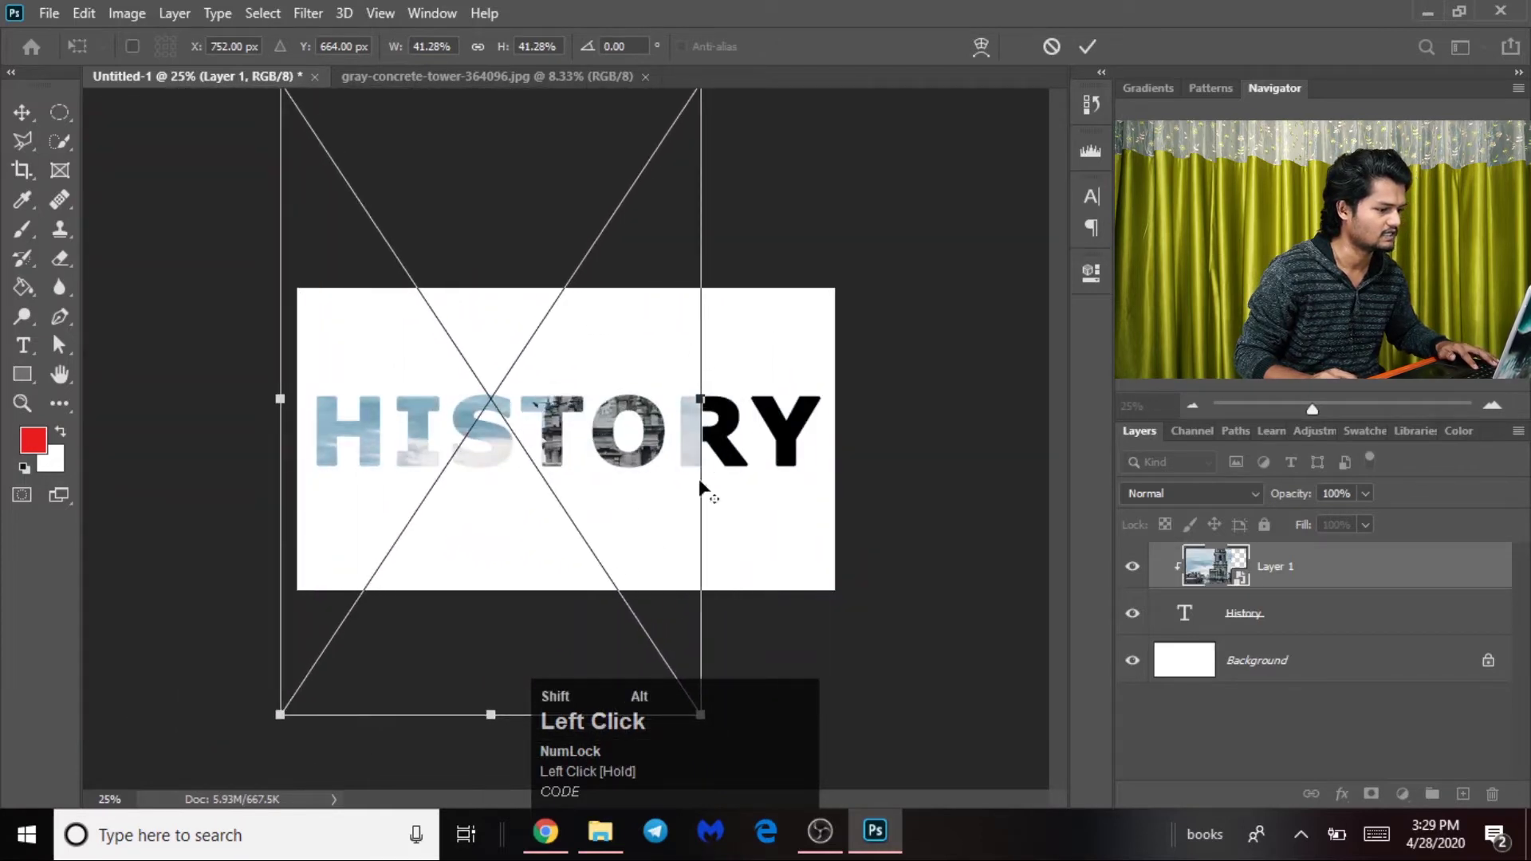
{"action": "left_click_drag", "start_coordinate": [698, 716], "coordinate": [846, 786]}
{"action": "left_click_drag", "start_coordinate": [664, 543], "coordinate": [717, 519]}
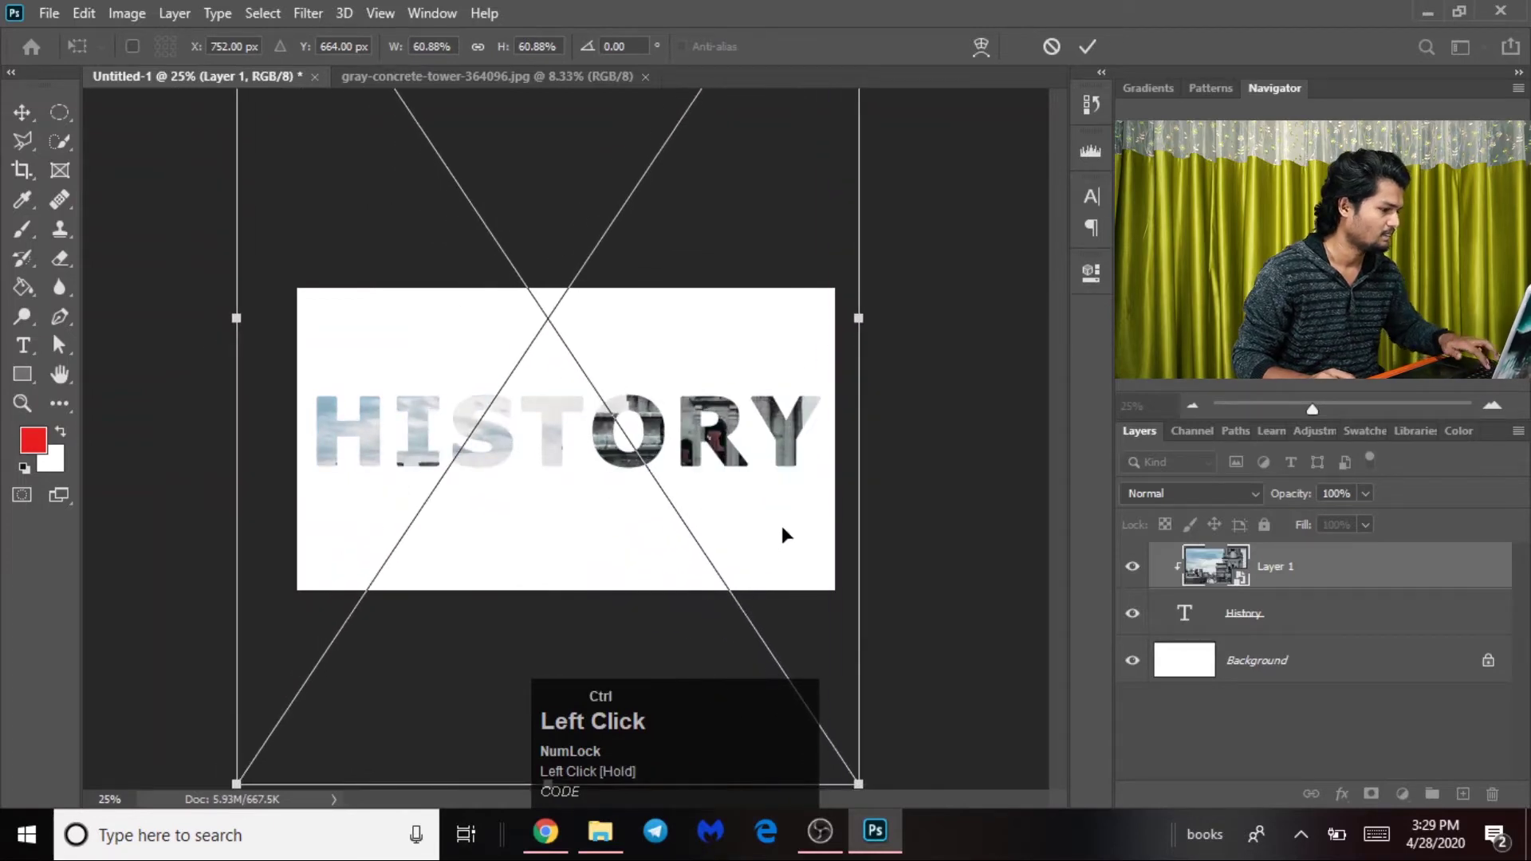
{"action": "key", "text": "ctrl+z"}
{"action": "key", "text": "ctrl+z"}
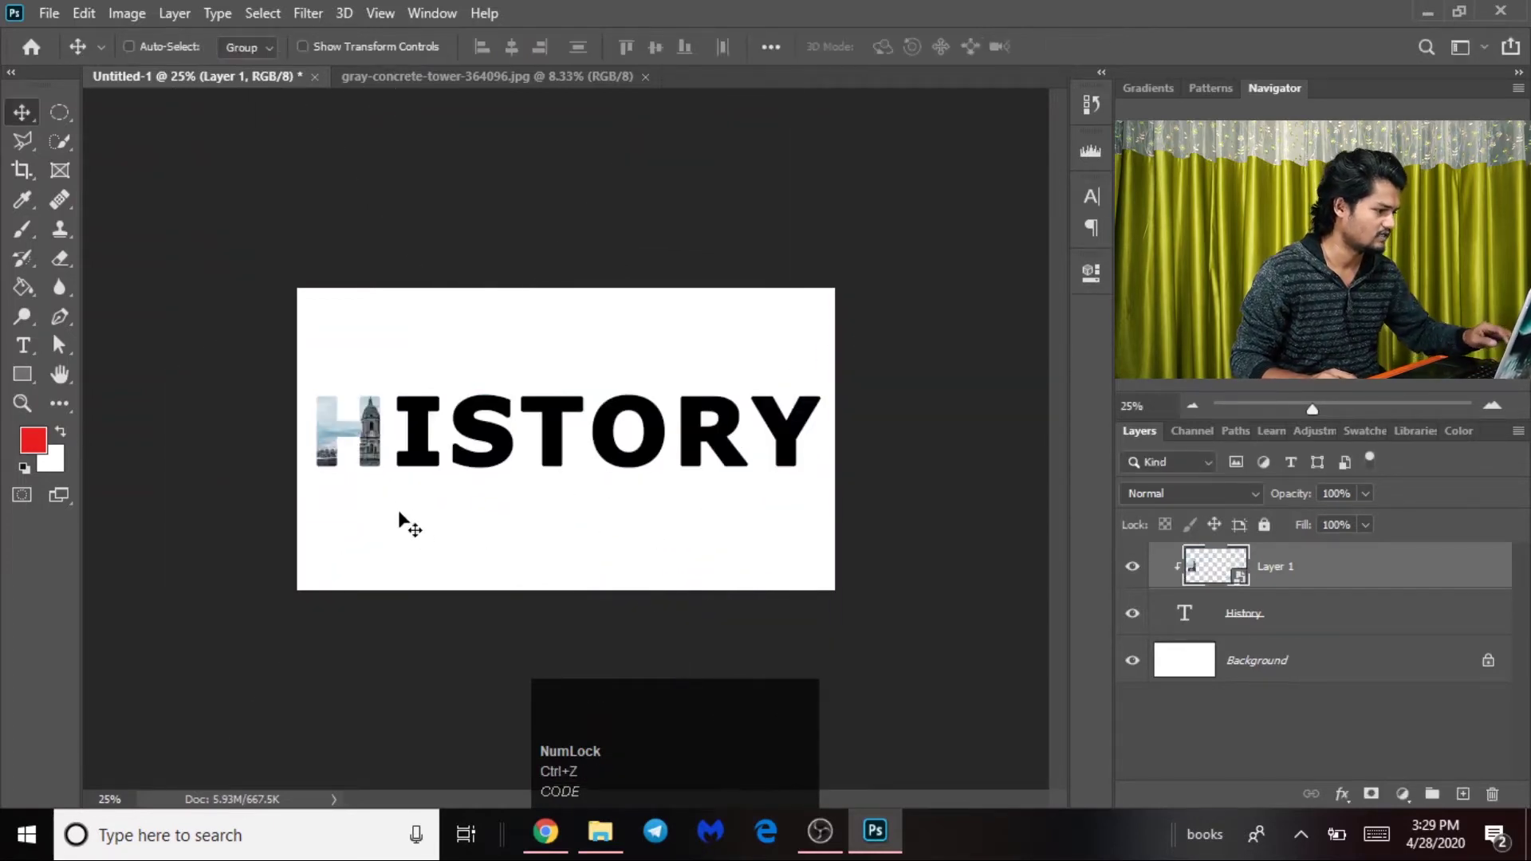
- Place ancient-architecture-asia-building-602607.jpg from the clipmask folder into the Untitled-1 document
{"action": "key", "text": "ctrl+plus"}
{"action": "key", "text": "ctrl+plus"}
{"action": "left_click_drag", "start_coordinate": [511, 496], "coordinate": [688, 510]}
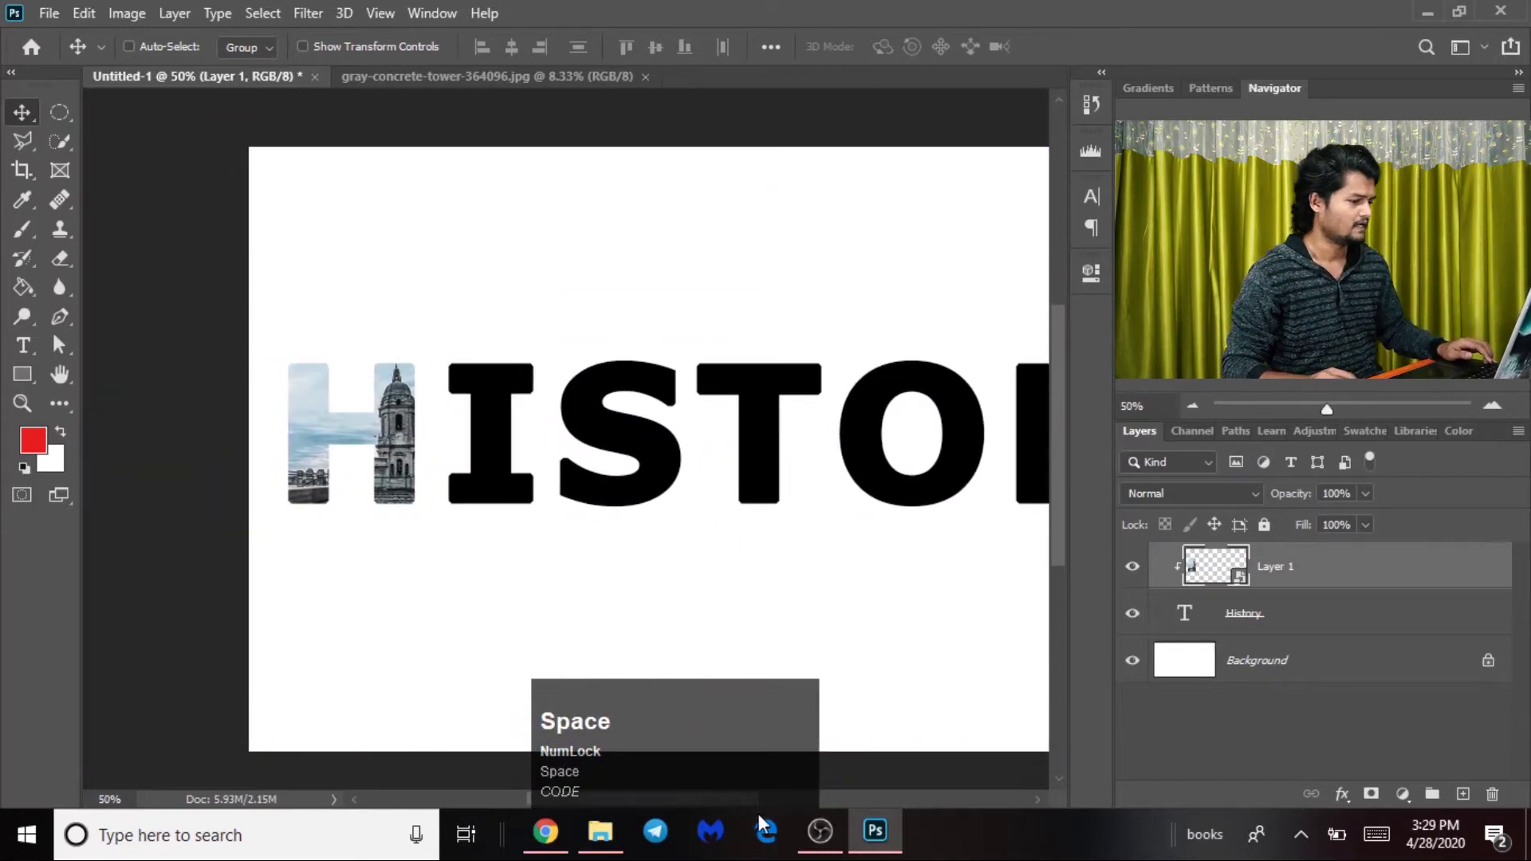
{"action": "left_click", "coordinate": [600, 832]}
{"action": "left_click", "coordinate": [898, 834]}
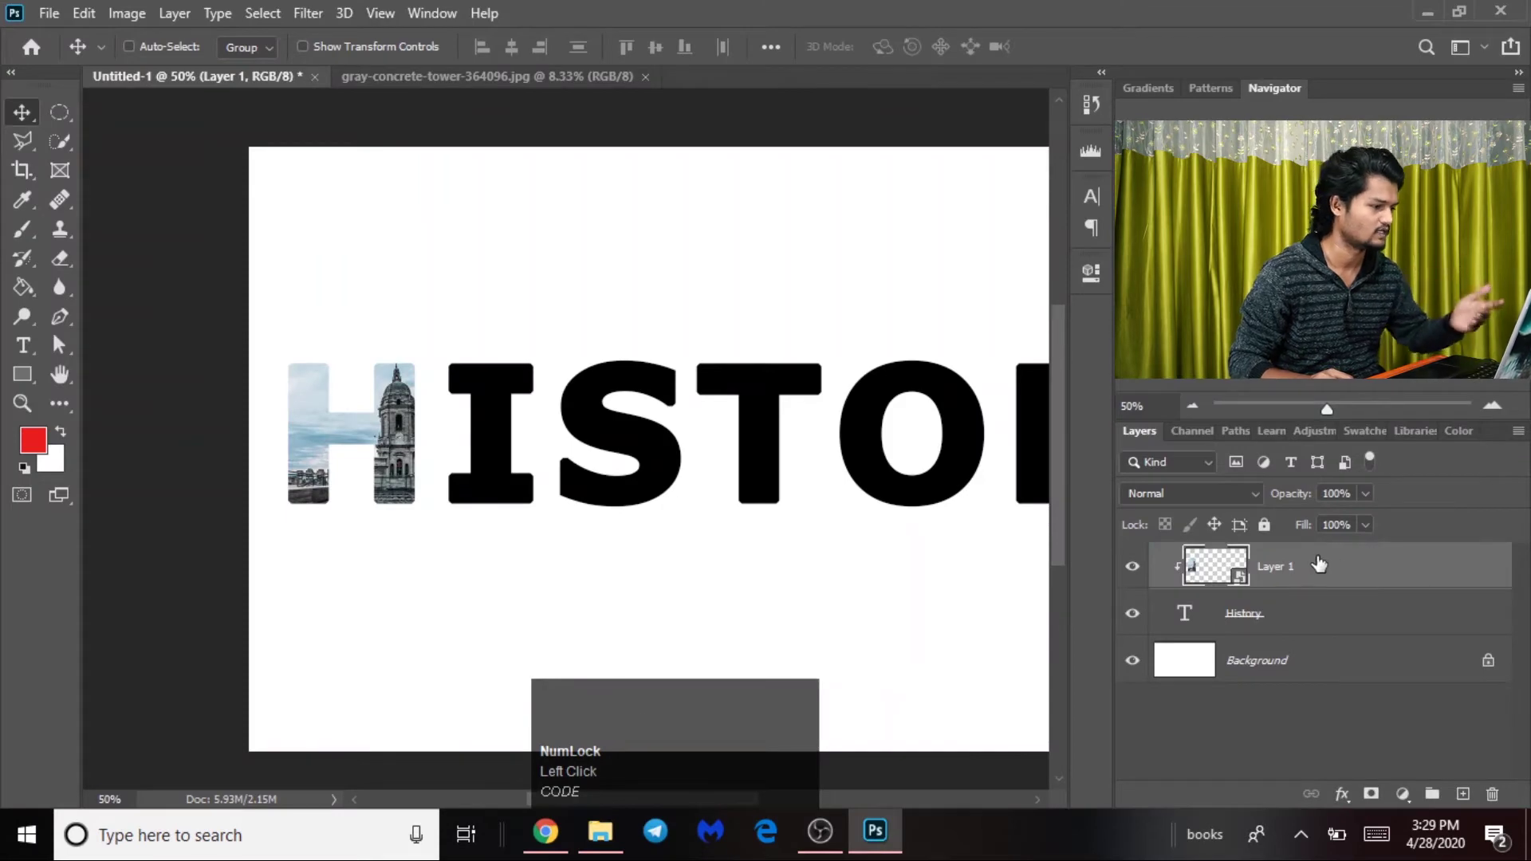
{"action": "left_click_drag", "start_coordinate": [737, 233], "coordinate": [680, 522]}
- Scale the placed Taj Mahal image down to 16.60% and move it up above the middle letters of HISTORY
{"action": "key", "text": "ctrl+minus"}
{"action": "key", "text": "ctrl+minus"}
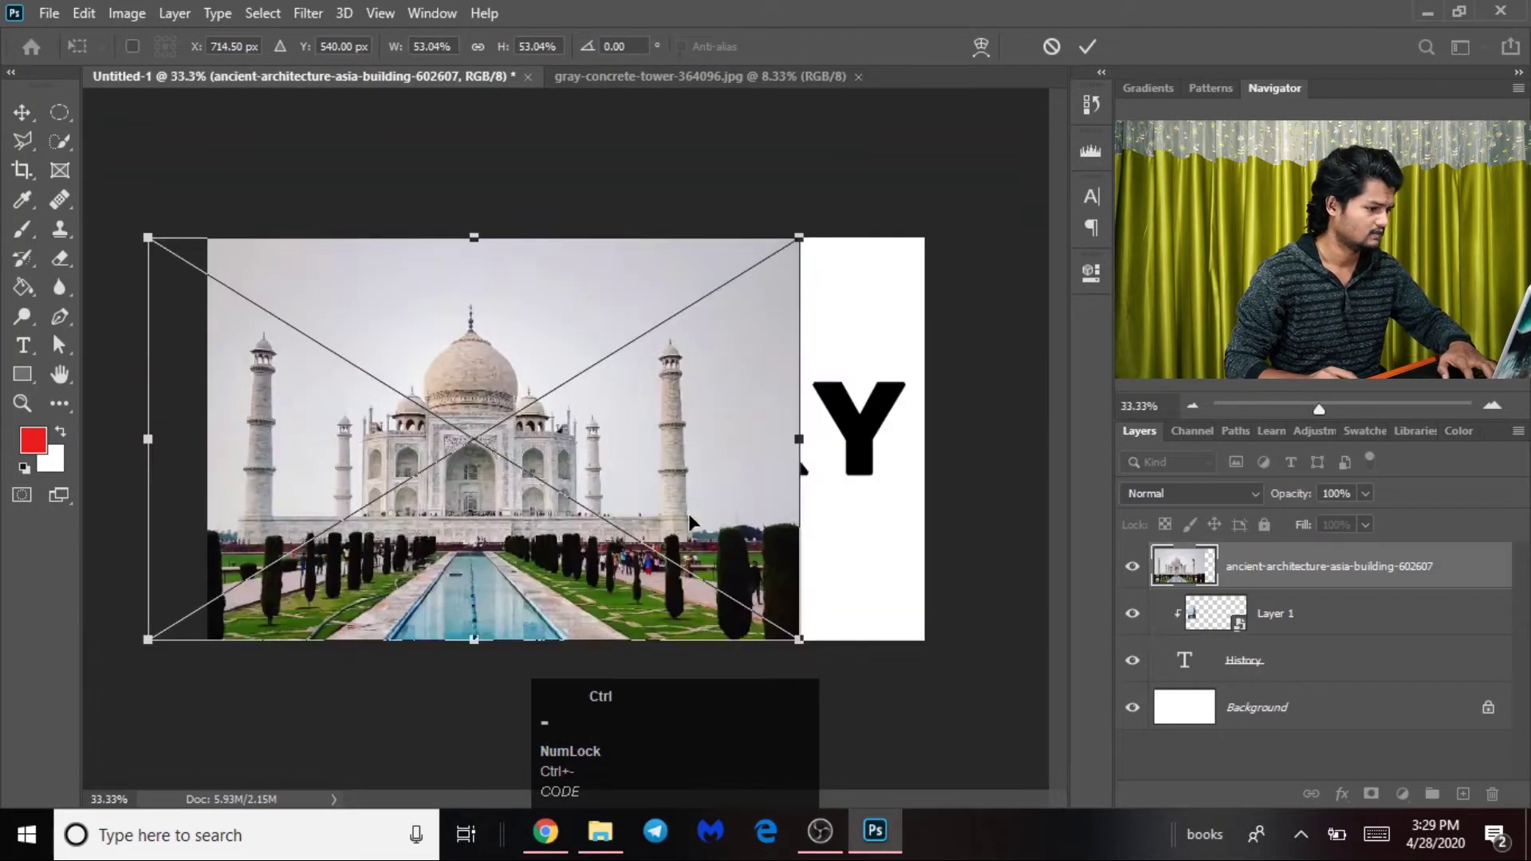
{"action": "left_click_drag", "start_coordinate": [740, 288], "coordinate": [554, 363]}
{"action": "key", "text": "ctrl+minus"}
{"action": "key", "text": "ctrl+minus"}
{"action": "key", "text": "ctrl+equal"}
{"action": "key", "text": "ctrl+equal"}
{"action": "key", "text": "ctrl+equal"}
{"action": "key", "text": "ctrl+equal"}
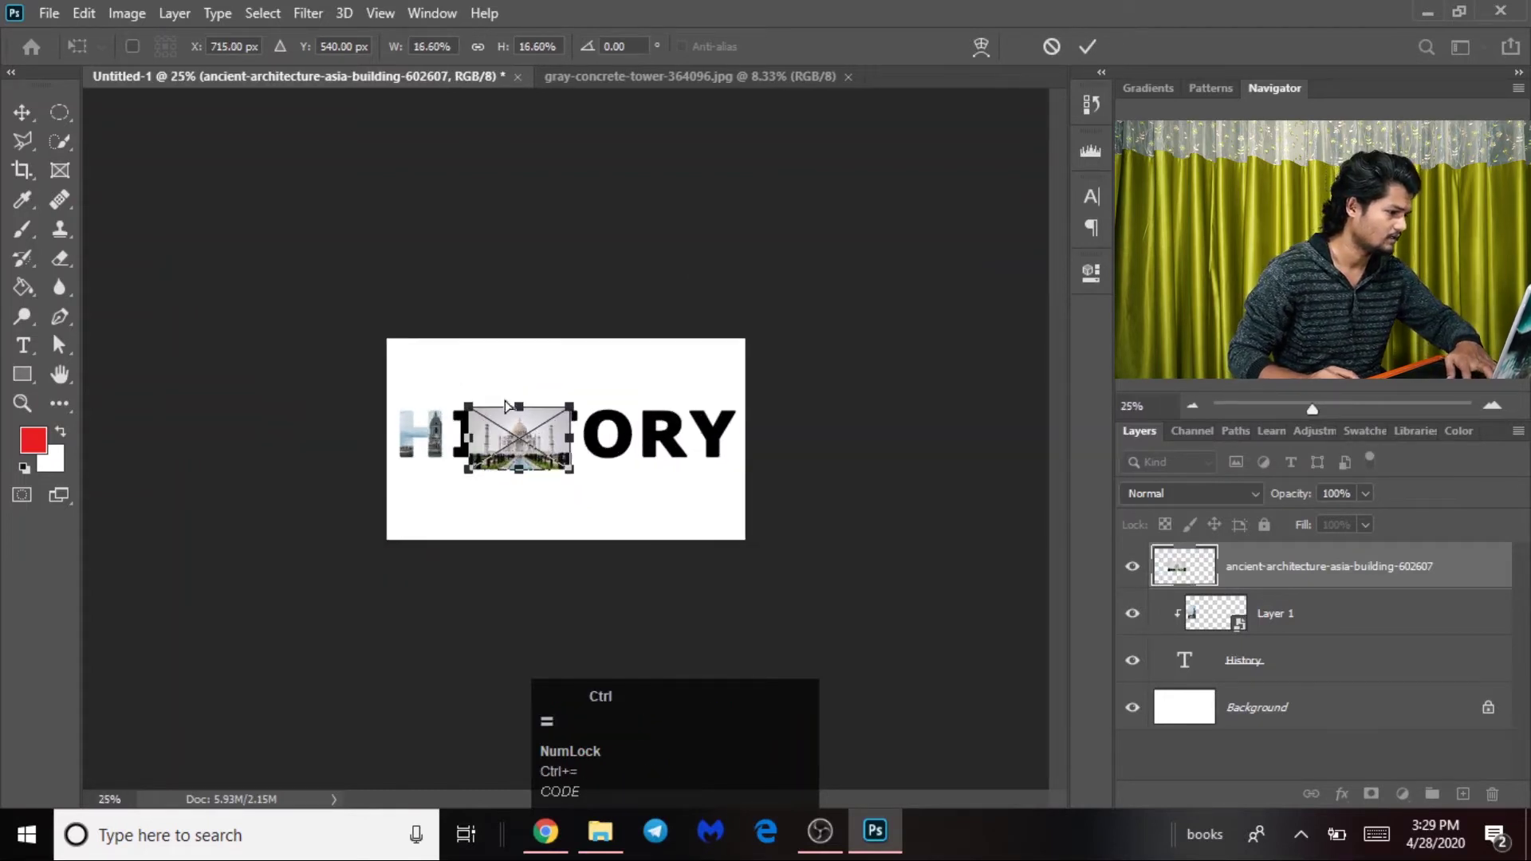
{"action": "double_click", "coordinate": [530, 391]}
{"action": "left_click_drag", "start_coordinate": [530, 462], "coordinate": [587, 321]}
- Place the gray concrete tower, round analog clock, two-women Eiffel Tower, pexels-photo-3185488 and pexels-photo-3290386 images from the clipmask folder into the document
{"action": "left_click", "coordinate": [600, 850]}
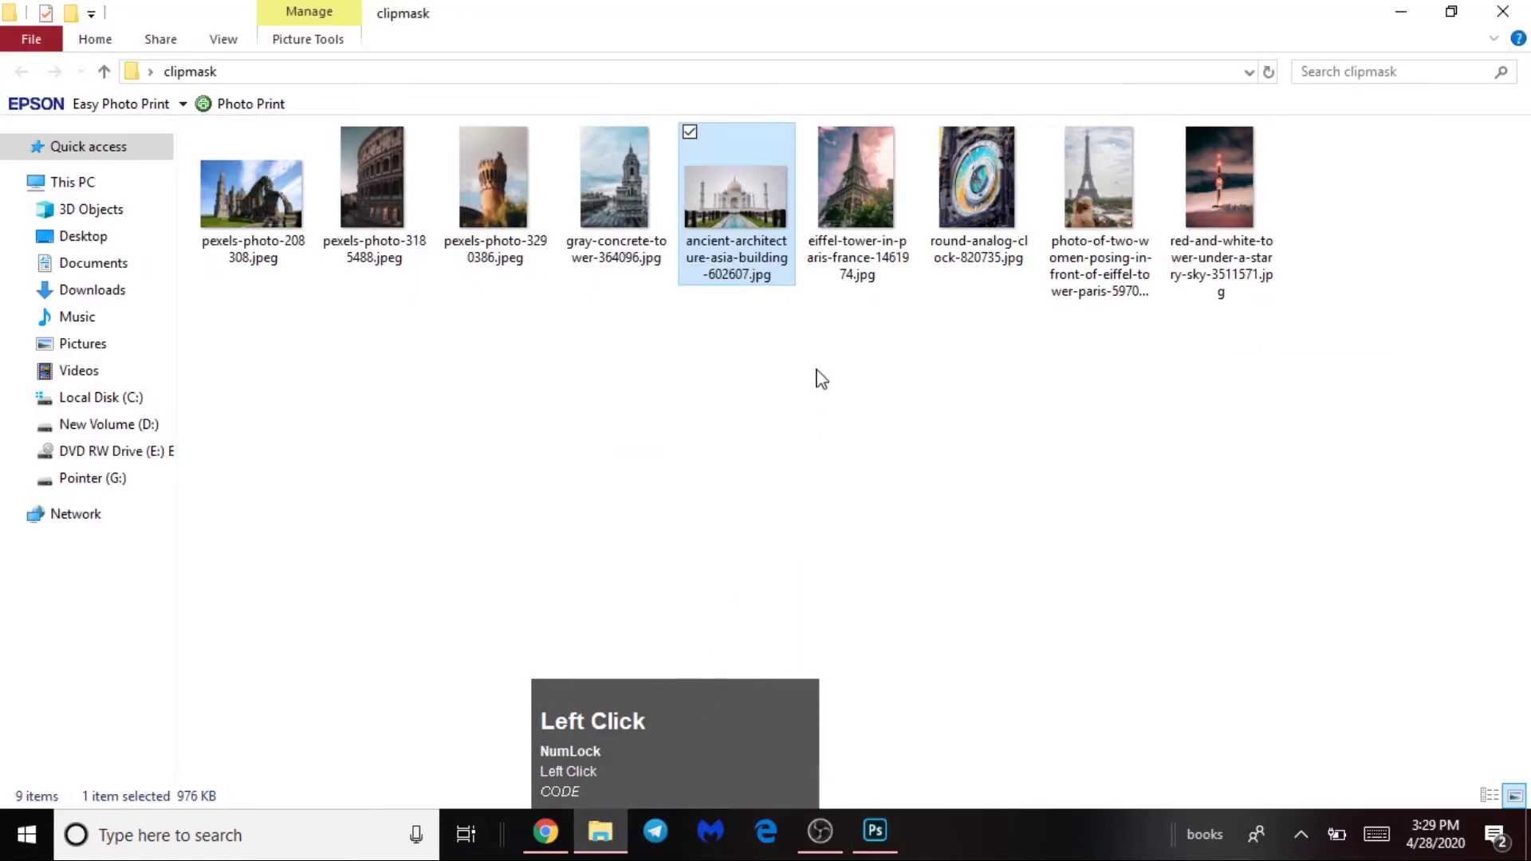
{"action": "mouse_move", "coordinate": [369, 328]}
{"action": "left_mouse_down"}
{"action": "mouse_move", "coordinate": [710, 130]}
{"action": "mouse_move", "coordinate": [622, 130]}
{"action": "left_mouse_up"}
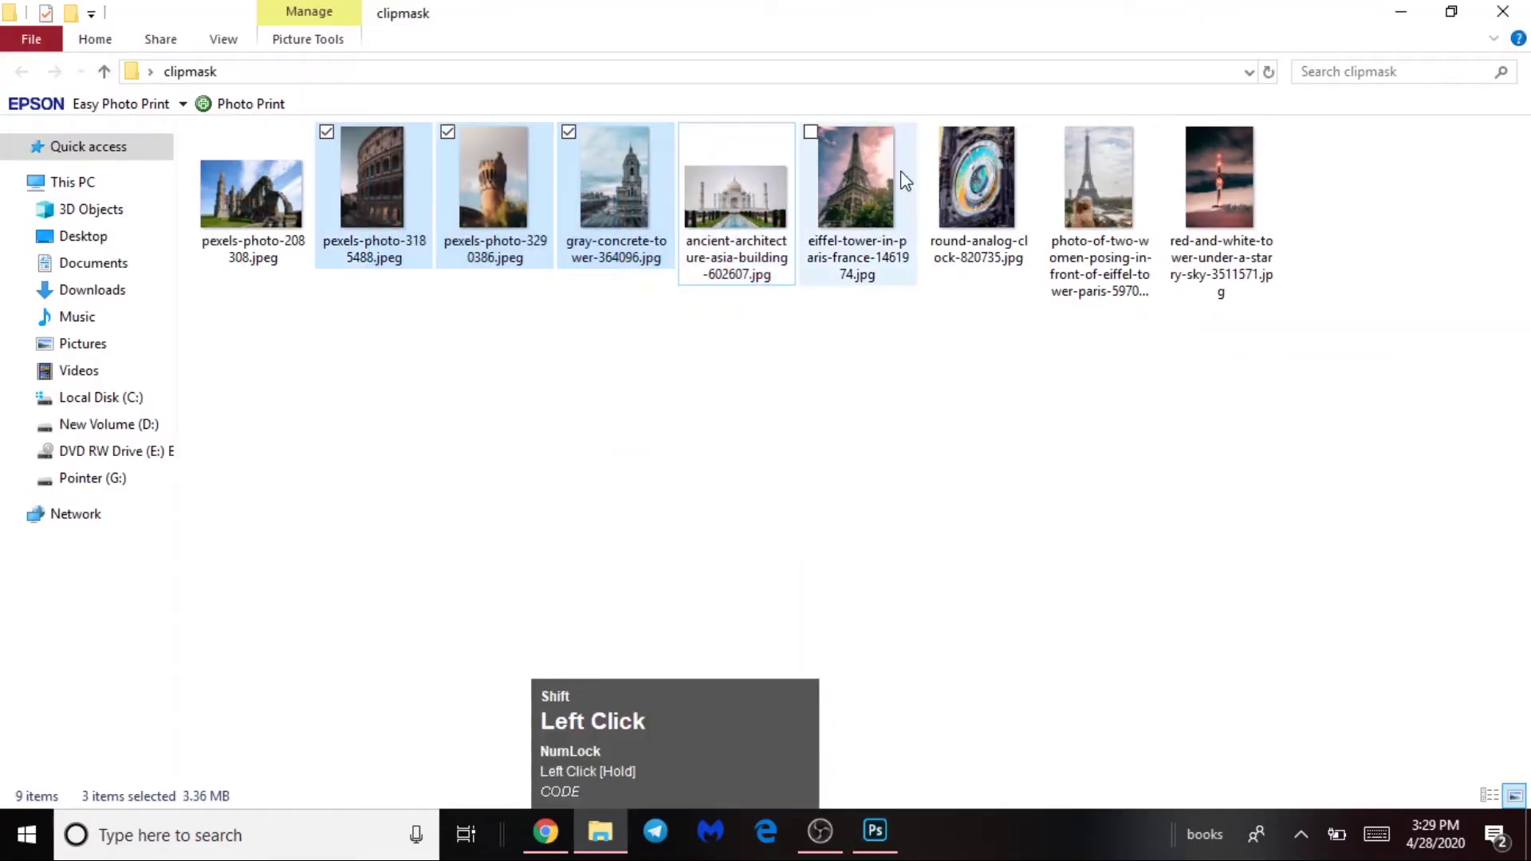
{"action": "left_click", "coordinate": [986, 201], "text": "shift"}
{"action": "left_click", "coordinate": [1095, 238], "text": "shift"}
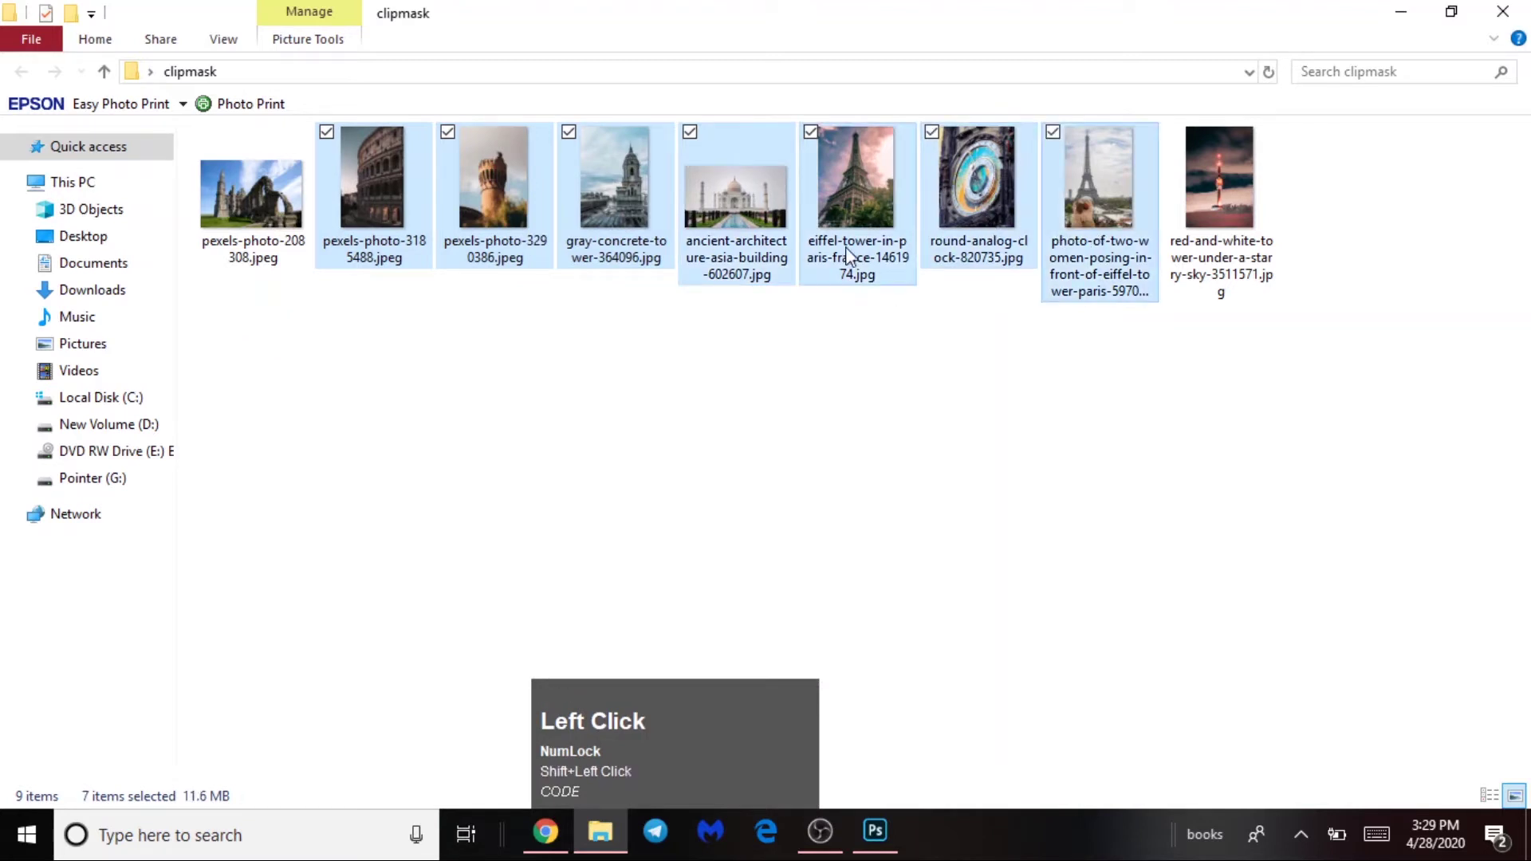
{"action": "left_click", "coordinate": [853, 273], "text": "ctrl"}
{"action": "left_click", "coordinate": [735, 273], "text": "ctrl"}
{"action": "left_click_drag", "start_coordinate": [596, 197], "coordinate": [777, 590]}
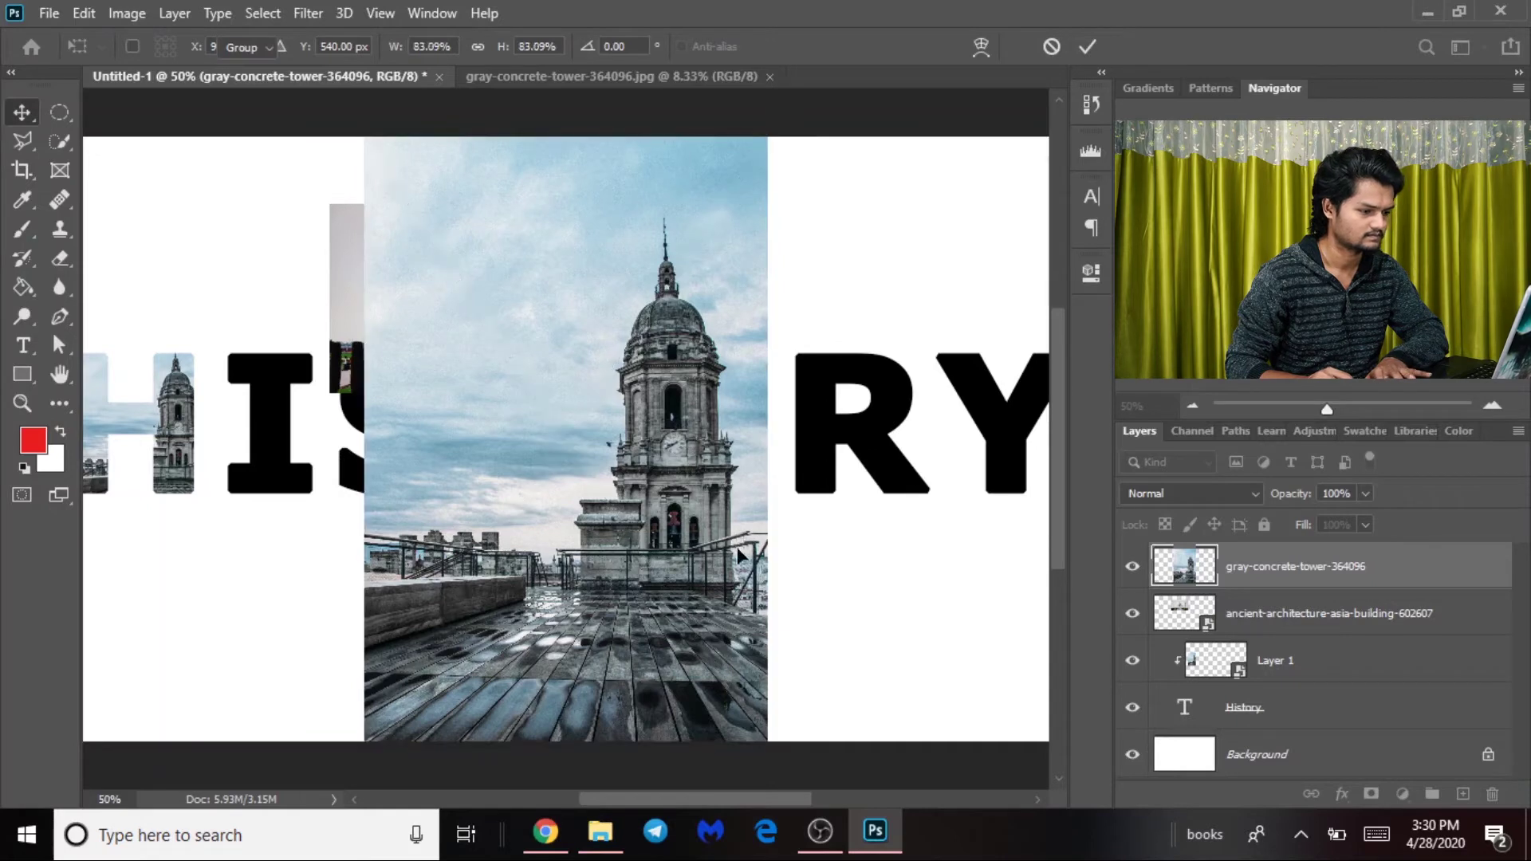
{"action": "key", "text": "Return"}
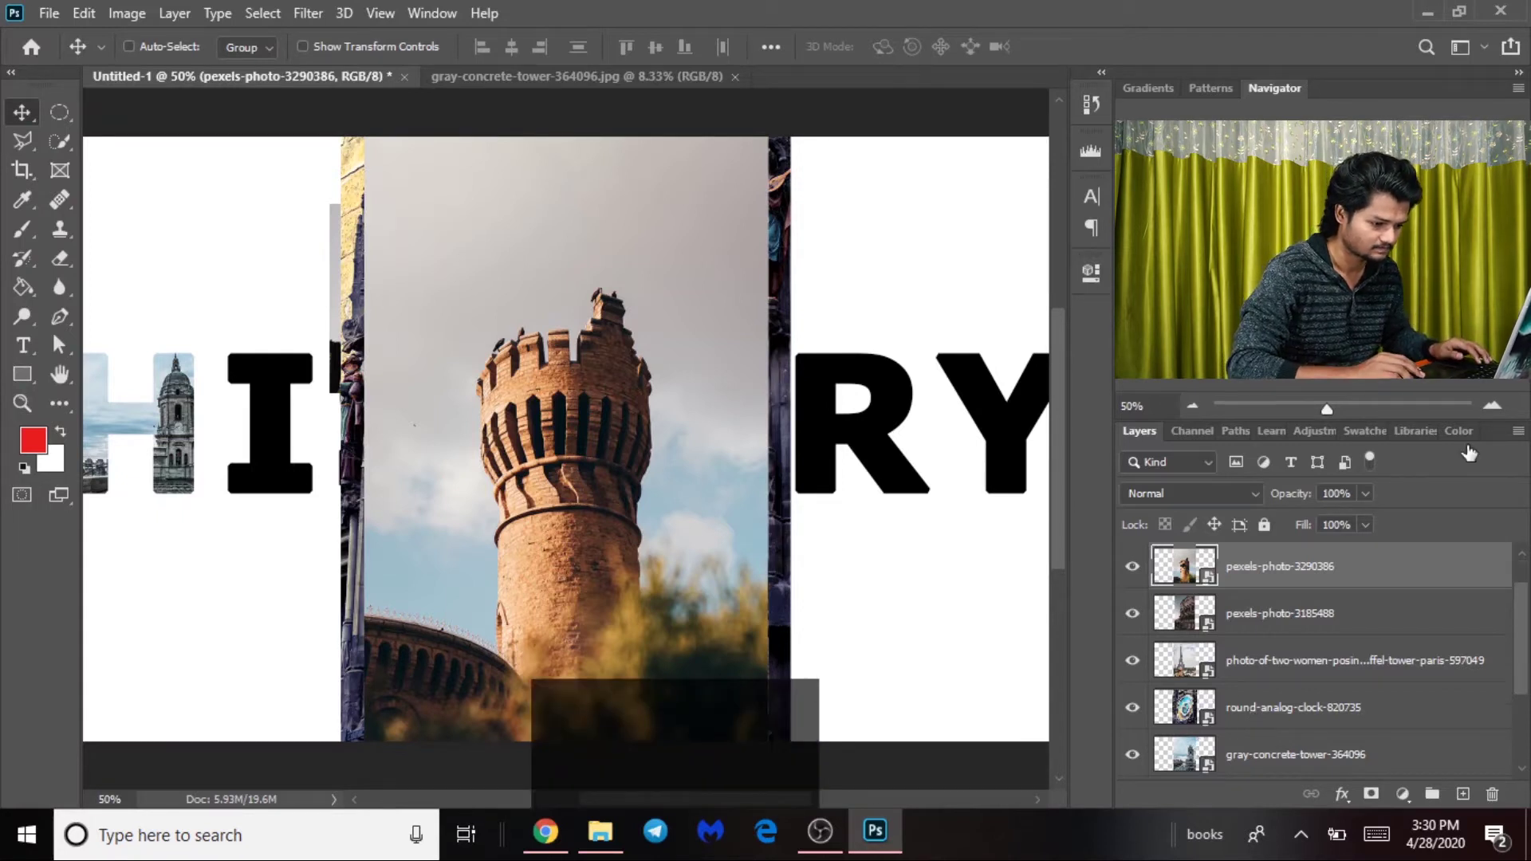
- Delete the duplicate gray-concrete-tower-364096 layer
{"action": "scroll", "coordinate": [1278, 758], "scroll_direction": "down", "scroll_amount": 1}
{"action": "scroll", "coordinate": [1278, 758], "scroll_direction": "down", "scroll_amount": 4}
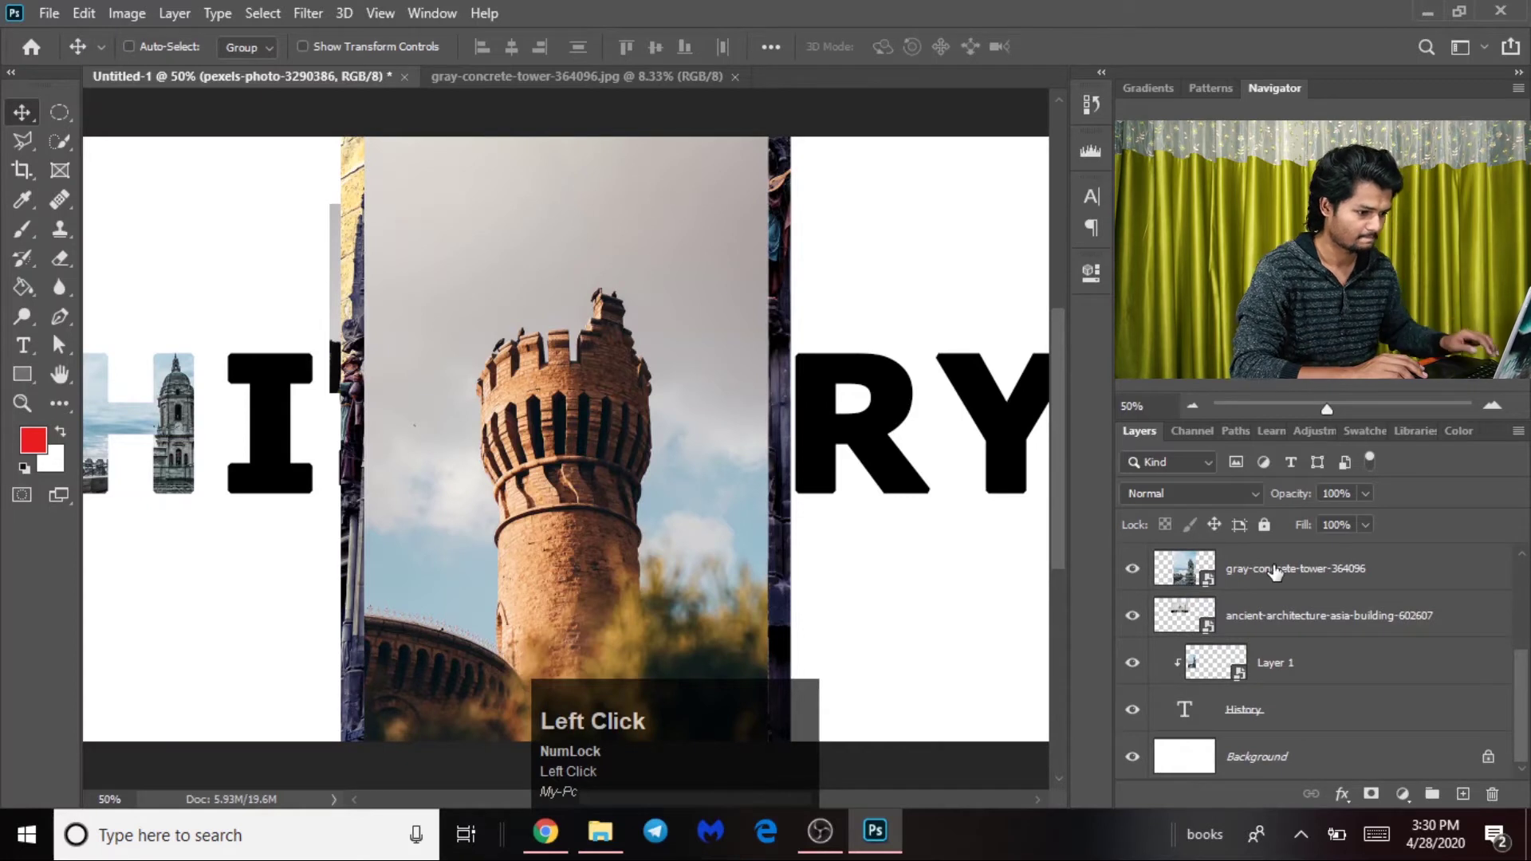
{"action": "left_click", "coordinate": [1275, 570]}
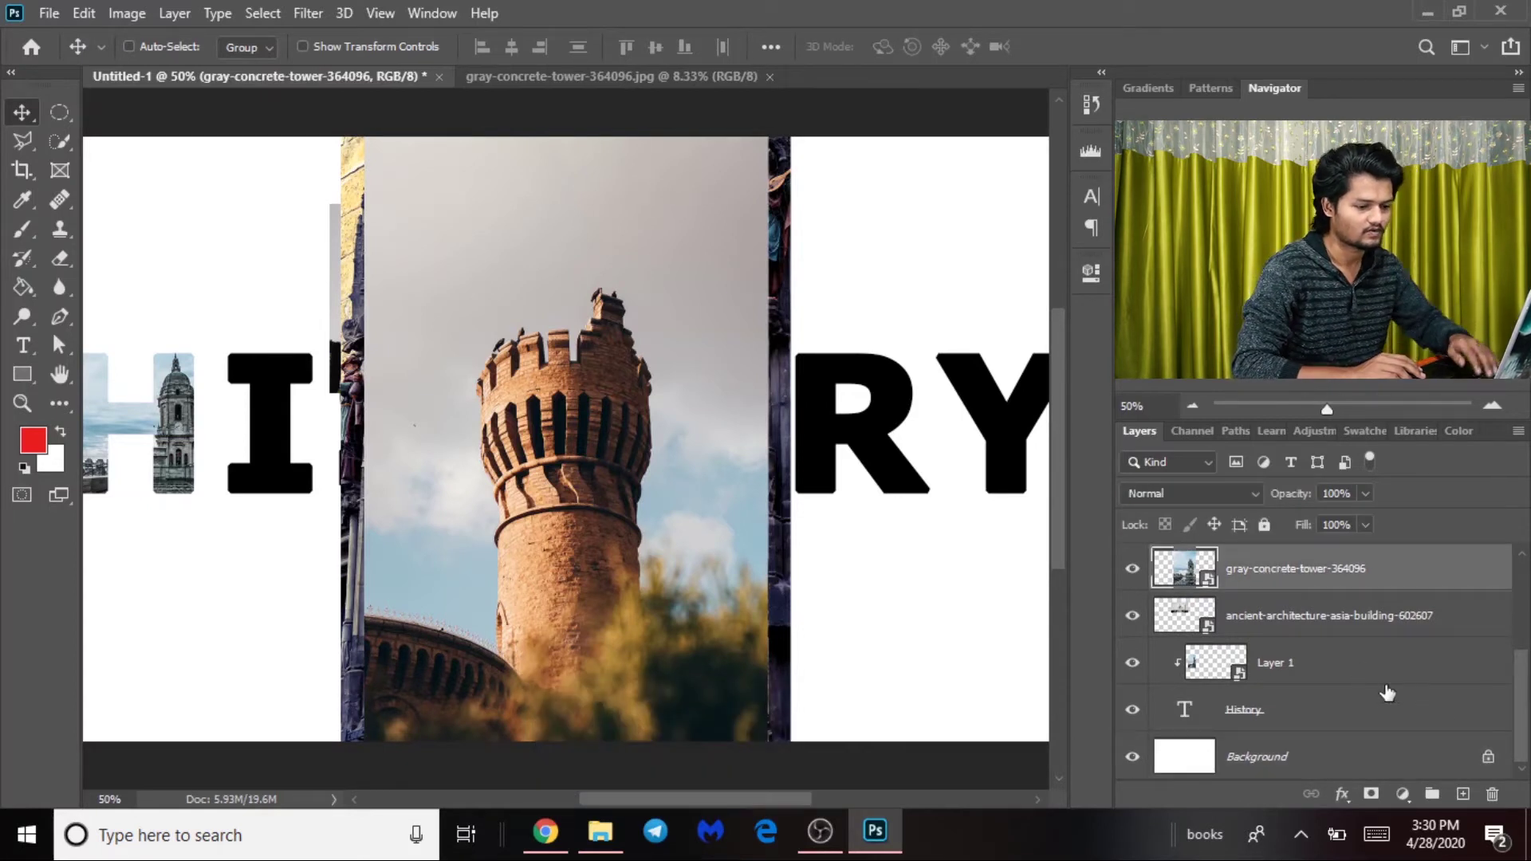
{"action": "key", "text": "Delete"}
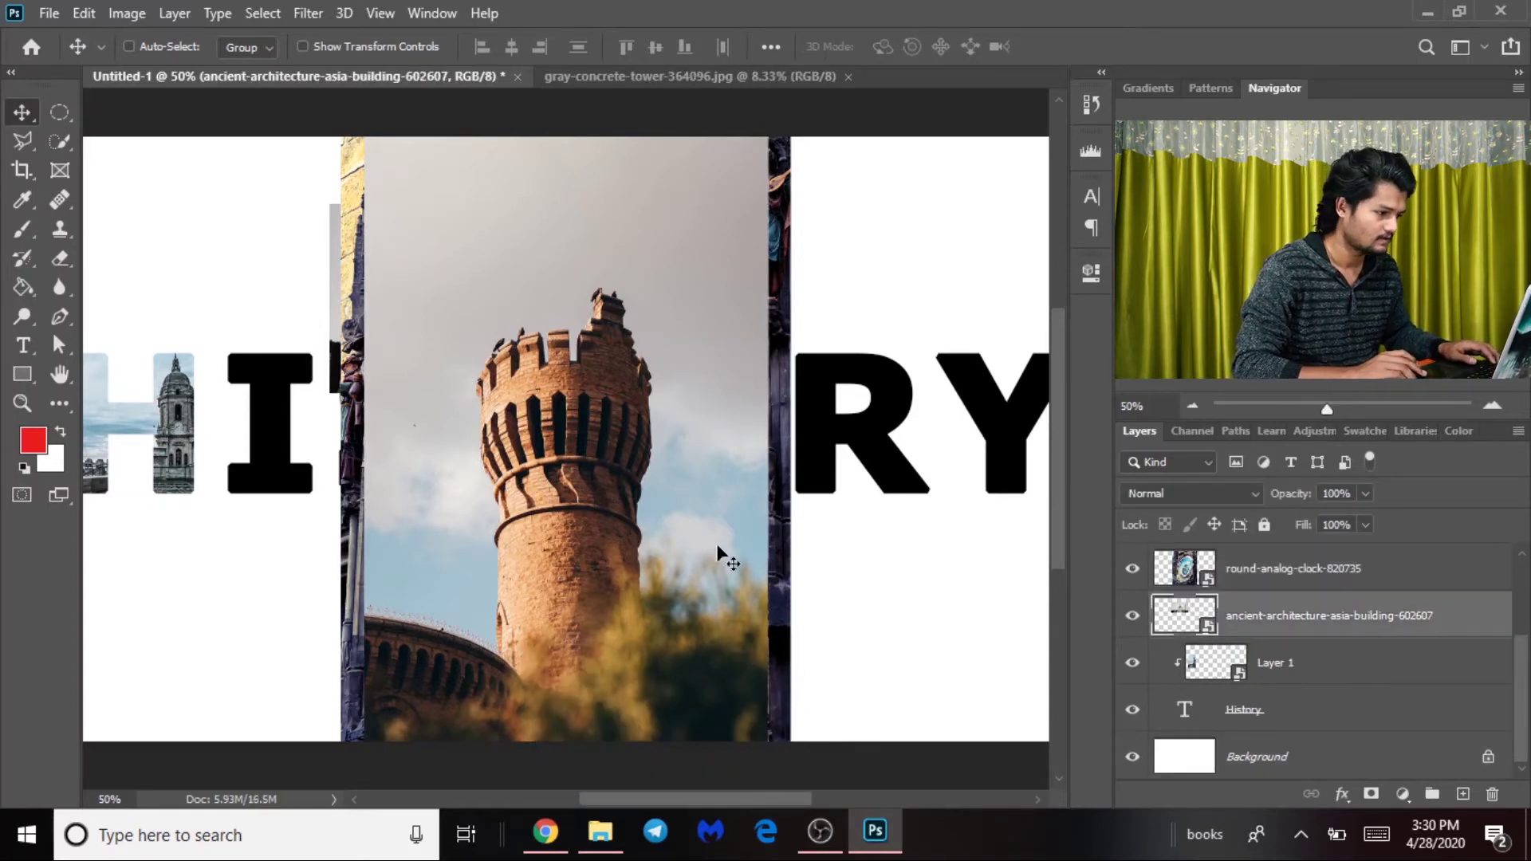
- Move the overlapping placed photos aside so they no longer cover the middle of the HISTORY text
{"action": "scroll", "coordinate": [611, 501], "scroll_direction": "up", "scroll_amount": 1}
{"action": "key", "text": "ctrl+minus"}
{"action": "key", "text": "ctrl+minus"}
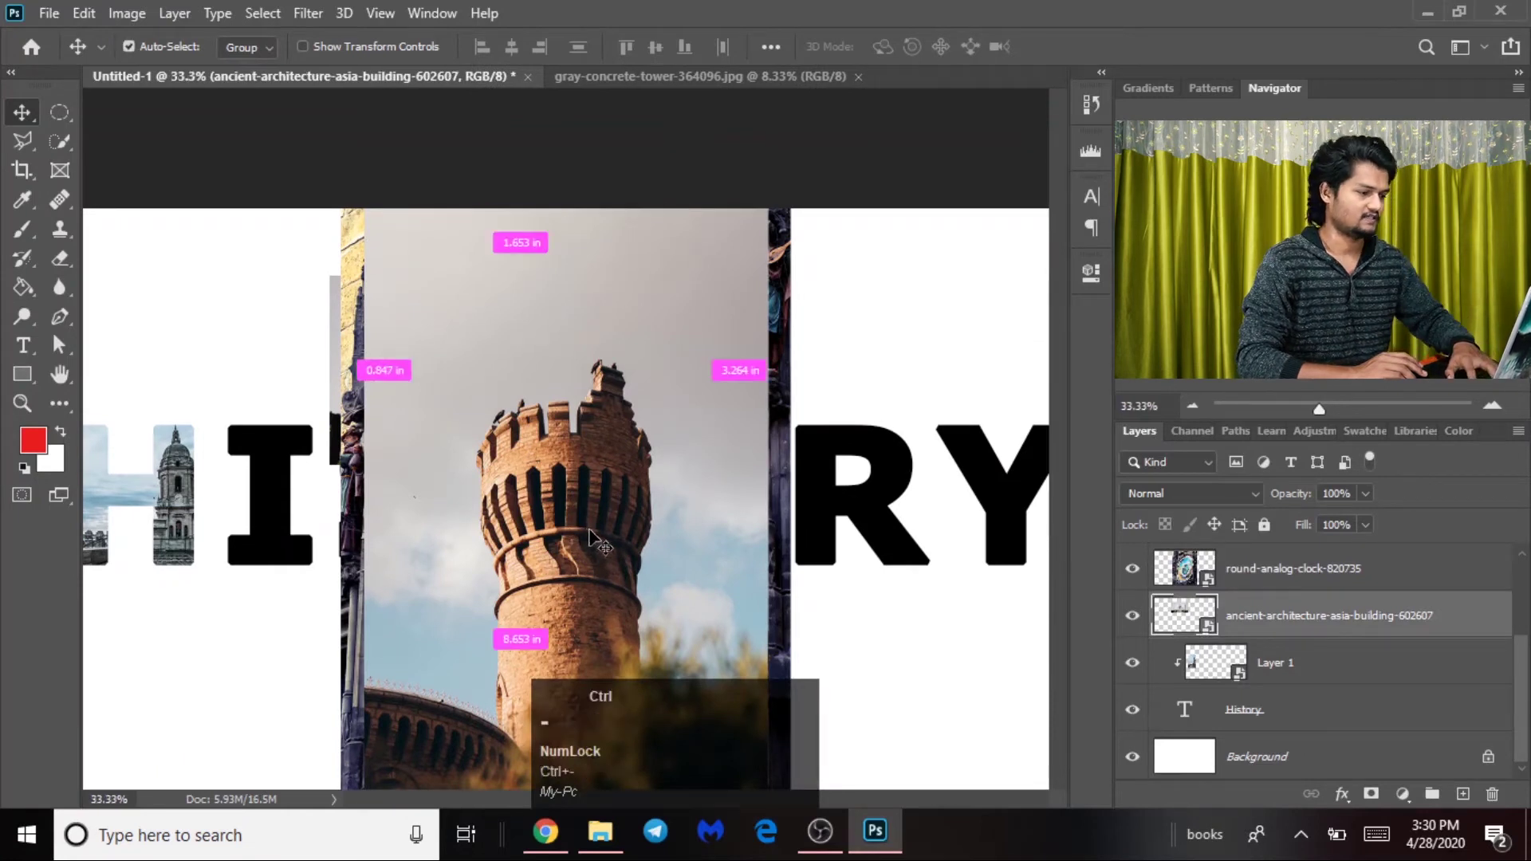
{"action": "left_click_drag", "start_coordinate": [923, 356], "coordinate": [762, 498]}
{"action": "left_click_drag", "start_coordinate": [626, 448], "coordinate": [819, 368]}
{"action": "left_click_drag", "start_coordinate": [554, 457], "coordinate": [844, 377]}
{"action": "left_click_drag", "start_coordinate": [581, 448], "coordinate": [554, 417]}
- Scale the round-analog-clock image down to 8.05% and position it over the letter I
{"action": "key", "text": "ctrl+plus"}
{"action": "key", "text": "ctrl+plus"}
{"action": "left_click_drag", "start_coordinate": [728, 646], "coordinate": [877, 738]}
{"action": "left_click", "coordinate": [819, 500], "text": "ctrl"}
{"action": "key", "text": "ctrl+t"}
{"action": "left_click_drag", "start_coordinate": [821, 511], "coordinate": [678, 444]}
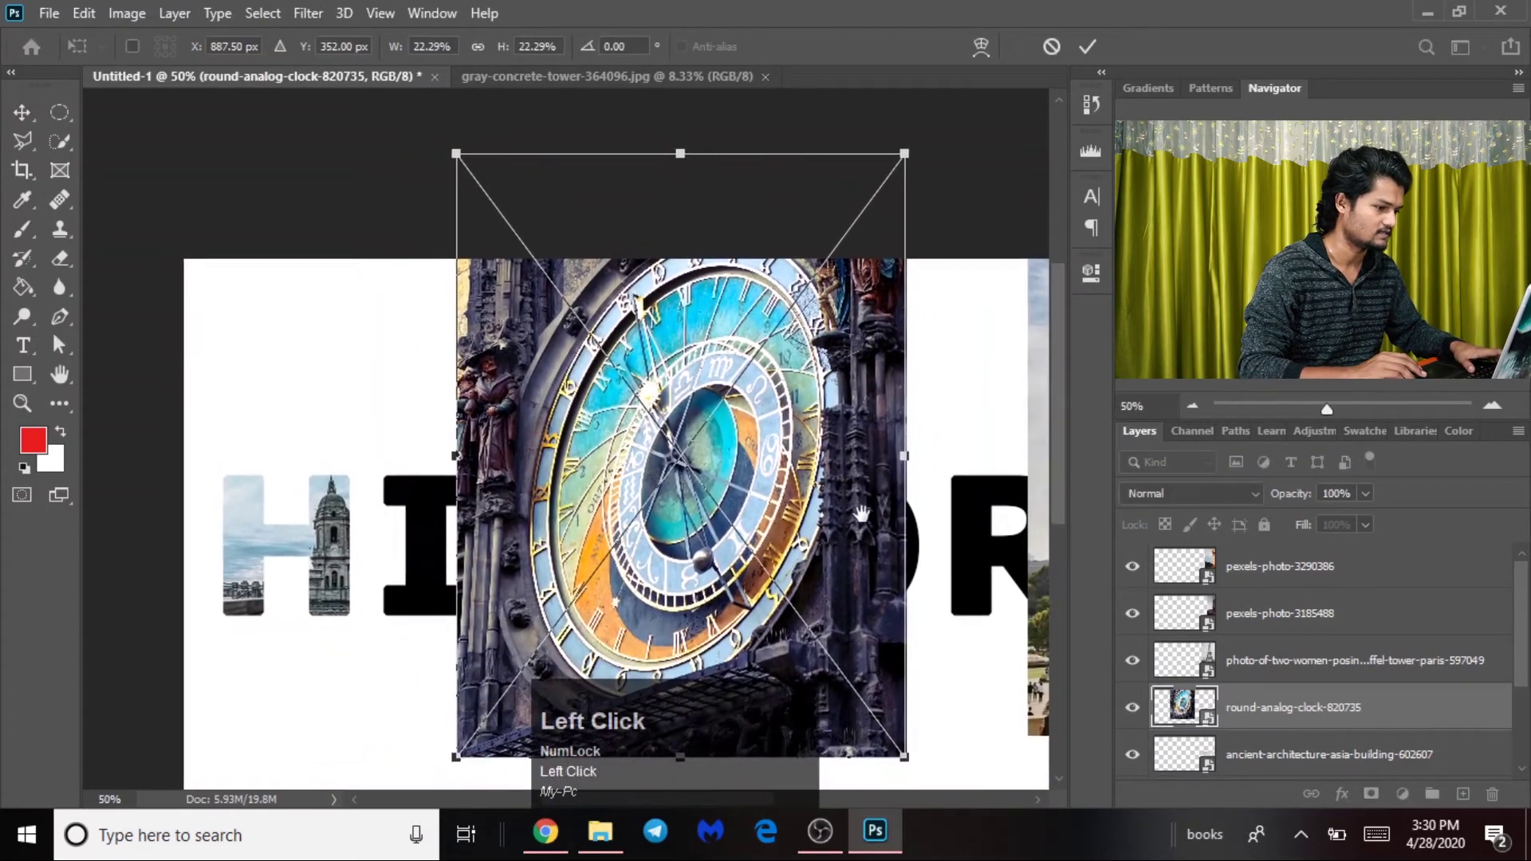
{"action": "left_click_drag", "start_coordinate": [904, 755], "coordinate": [775, 556]}
{"action": "left_click_drag", "start_coordinate": [710, 421], "coordinate": [461, 501]}
{"action": "left_click_drag", "start_coordinate": [472, 597], "coordinate": [479, 555]}
{"action": "key", "text": "ctrl+z"}
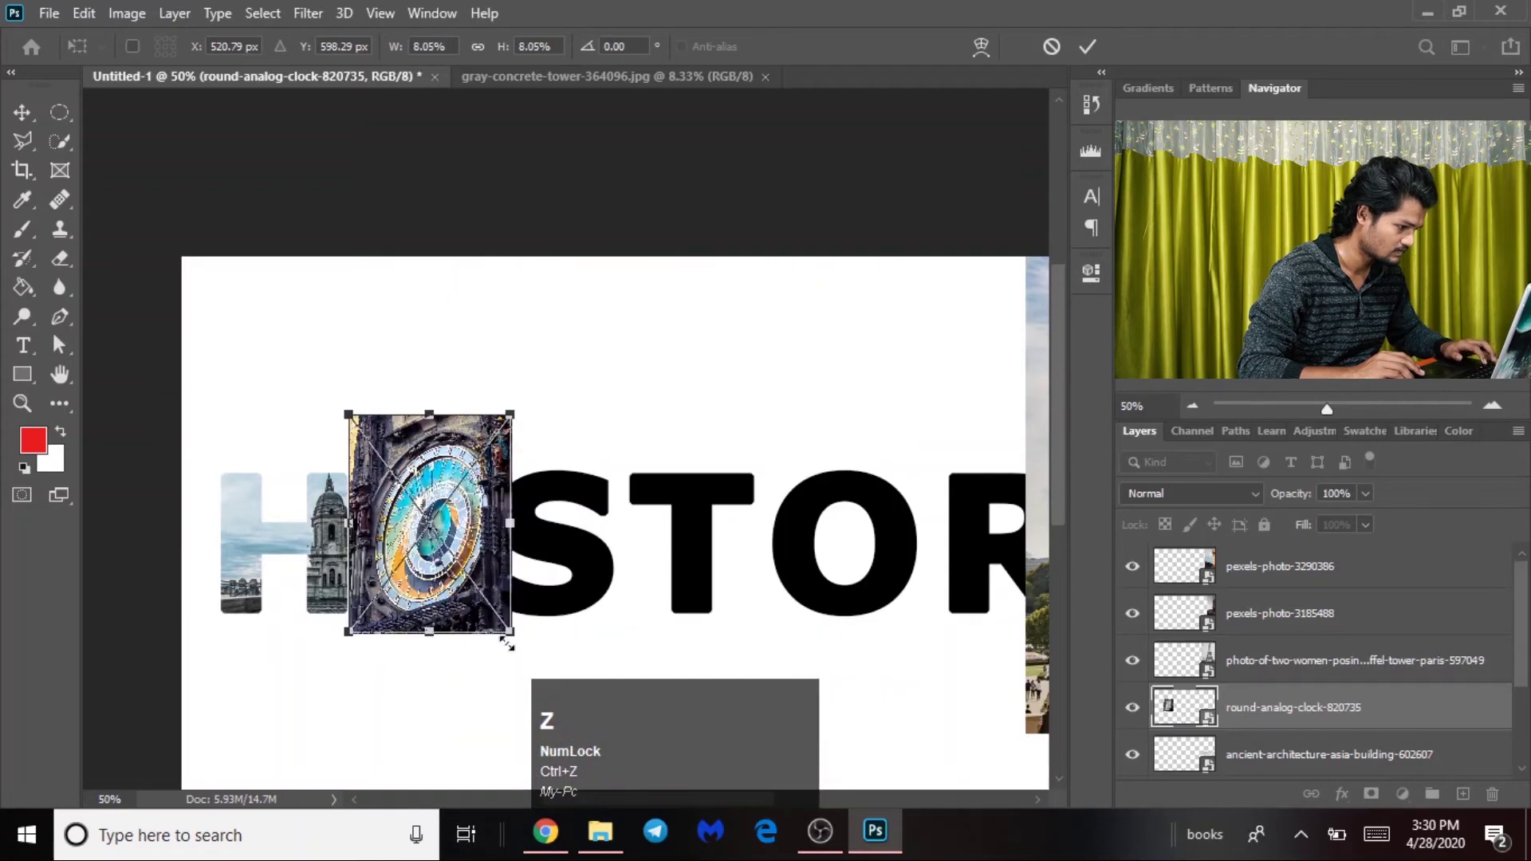
- Shrink the clock image slightly more and center it so it just covers the letter I
{"action": "left_click_drag", "start_coordinate": [516, 637], "coordinate": [488, 600]}
{"action": "left_click_drag", "start_coordinate": [466, 520], "coordinate": [476, 563]}
{"action": "key", "text": "Return"}
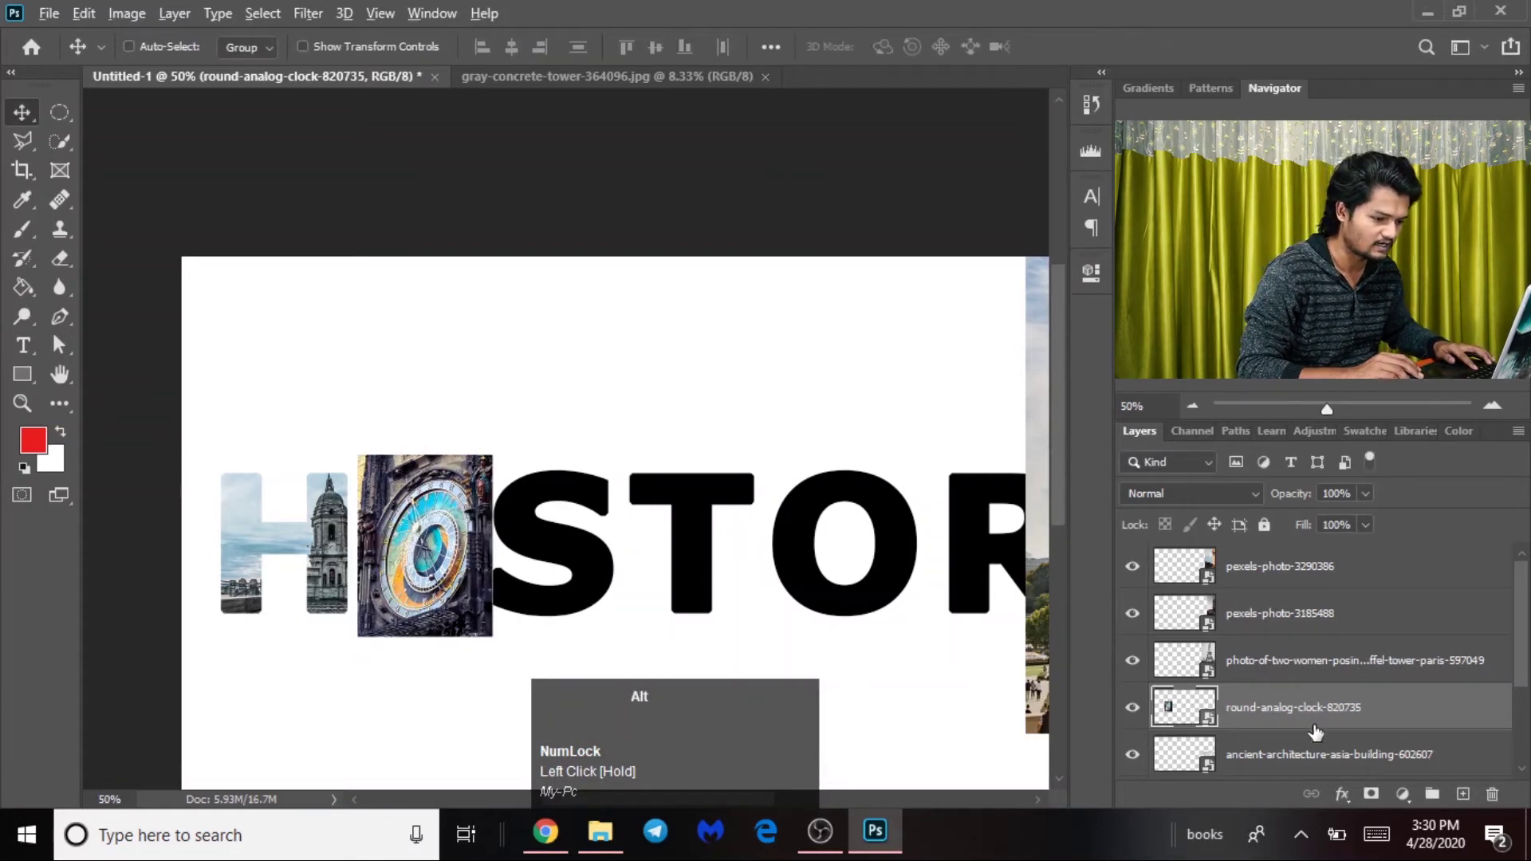
- Try clipping the round-analog-clock layer to the layer beneath it, and move it directly above Layer 1
{"action": "left_click", "coordinate": [1323, 727], "text": "alt"}
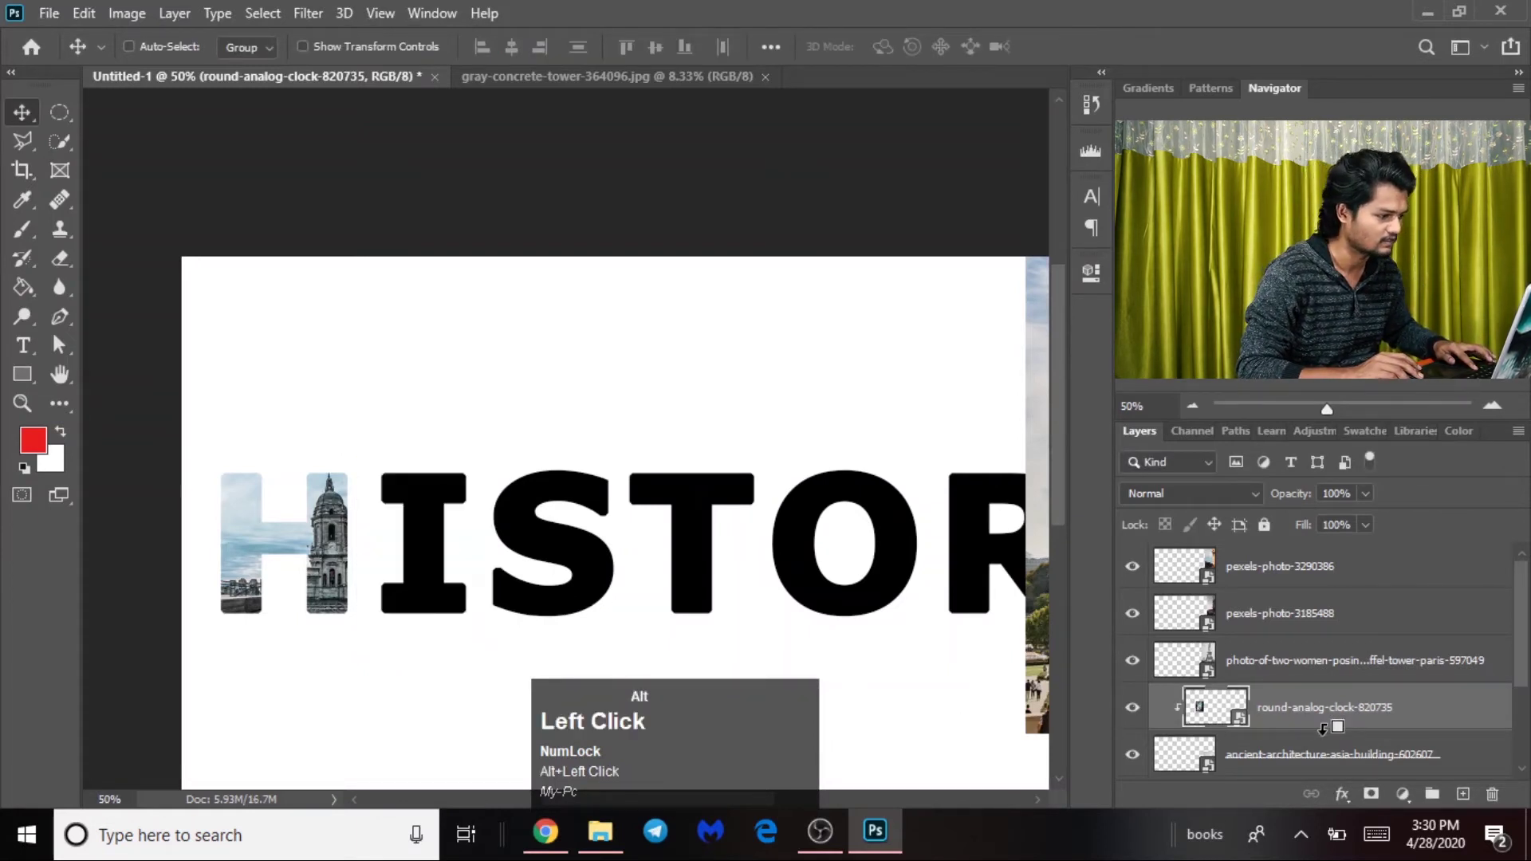
{"action": "scroll", "coordinate": [1339, 654], "scroll_direction": "down", "scroll_amount": 3}
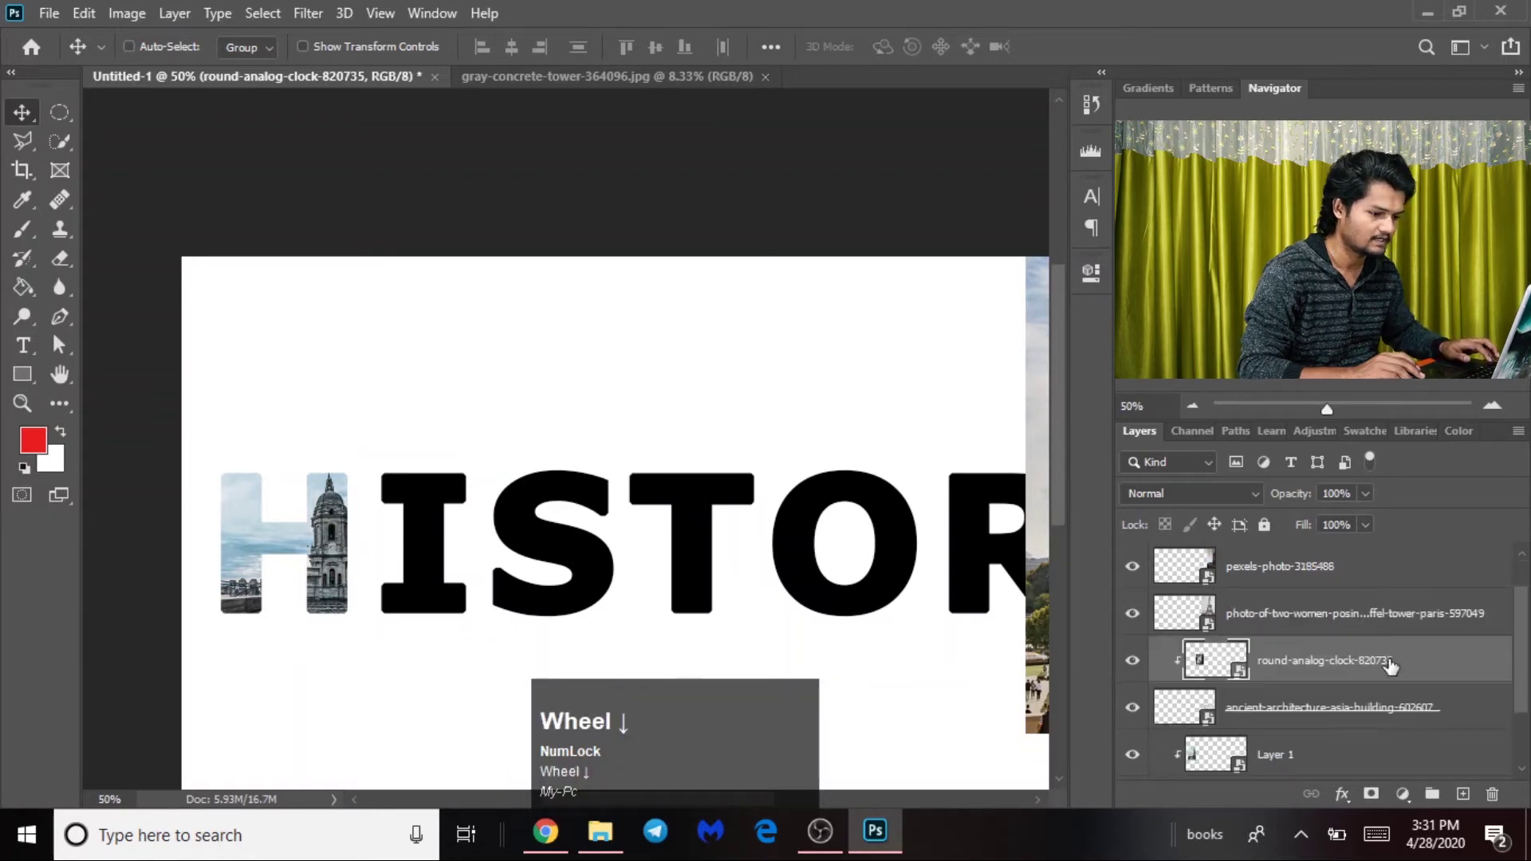
{"action": "left_click_drag", "start_coordinate": [1301, 574], "coordinate": [1295, 646]}
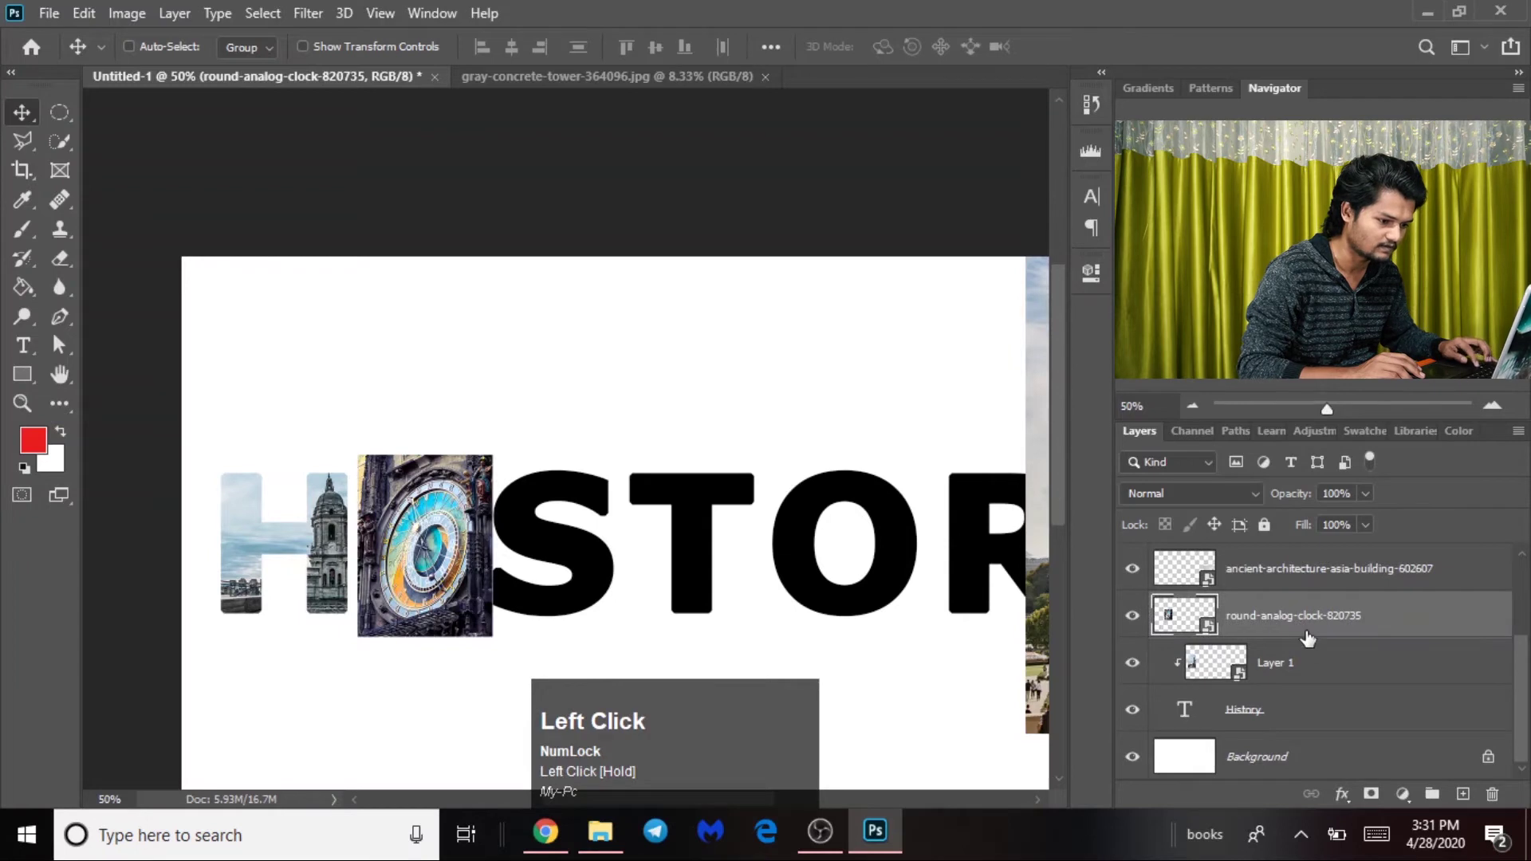
- Clip the round-analog-clock layer to the HISTORY text so the photo fills the letter I
{"action": "left_click", "coordinate": [1342, 635], "text": "alt"}
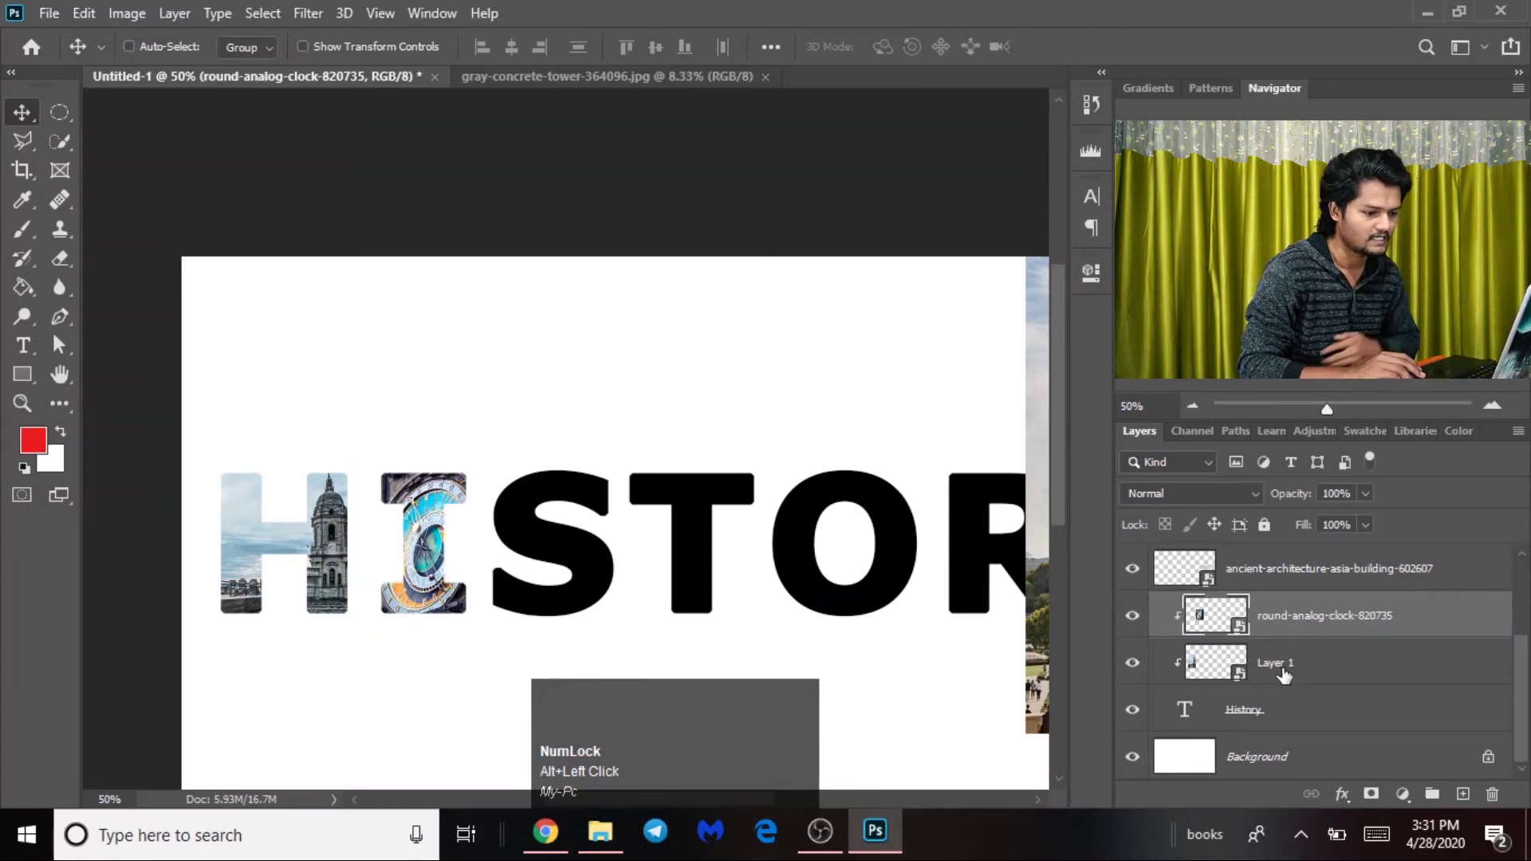
- Move the ancient-architecture-asia-building photo over the letter S and clip its layer to the HISTORY text
{"action": "scroll", "coordinate": [1296, 594], "scroll_direction": "up", "scroll_amount": 1}
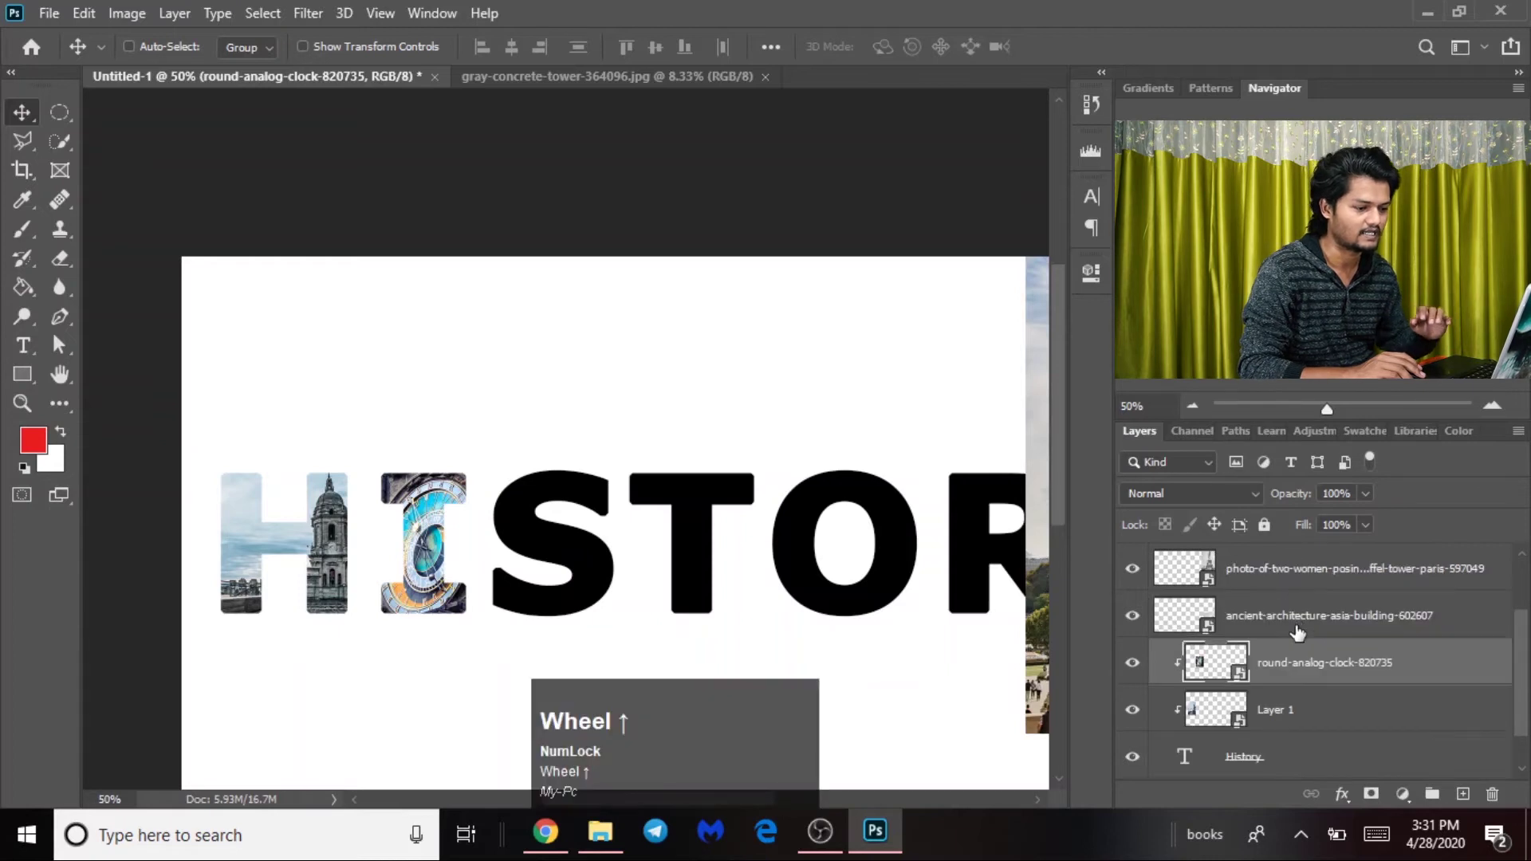
{"action": "left_click", "coordinate": [1326, 621]}
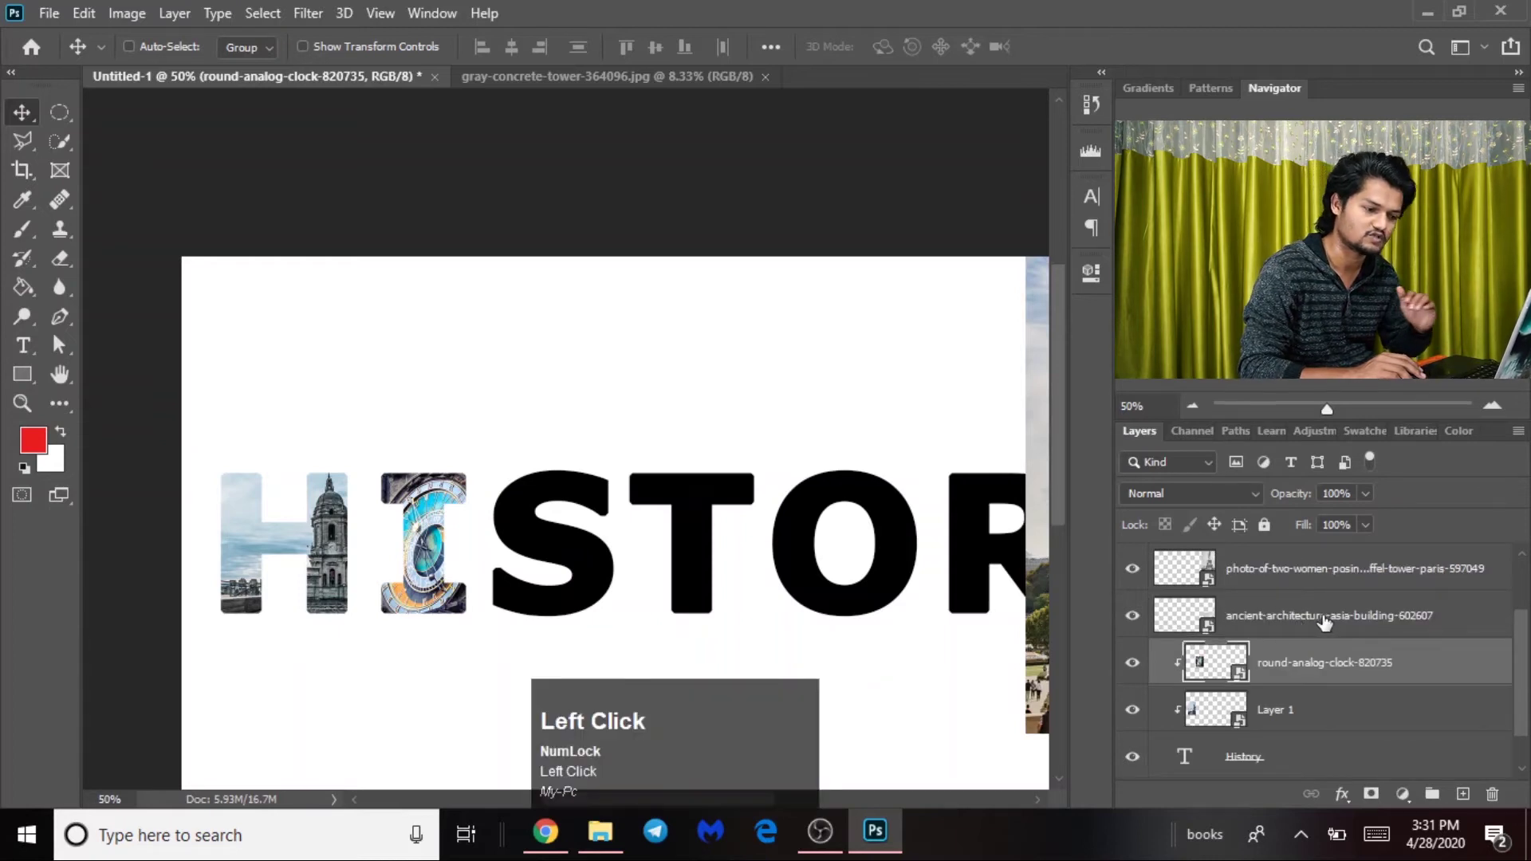
{"action": "left_click_drag", "start_coordinate": [880, 606], "coordinate": [622, 533]}
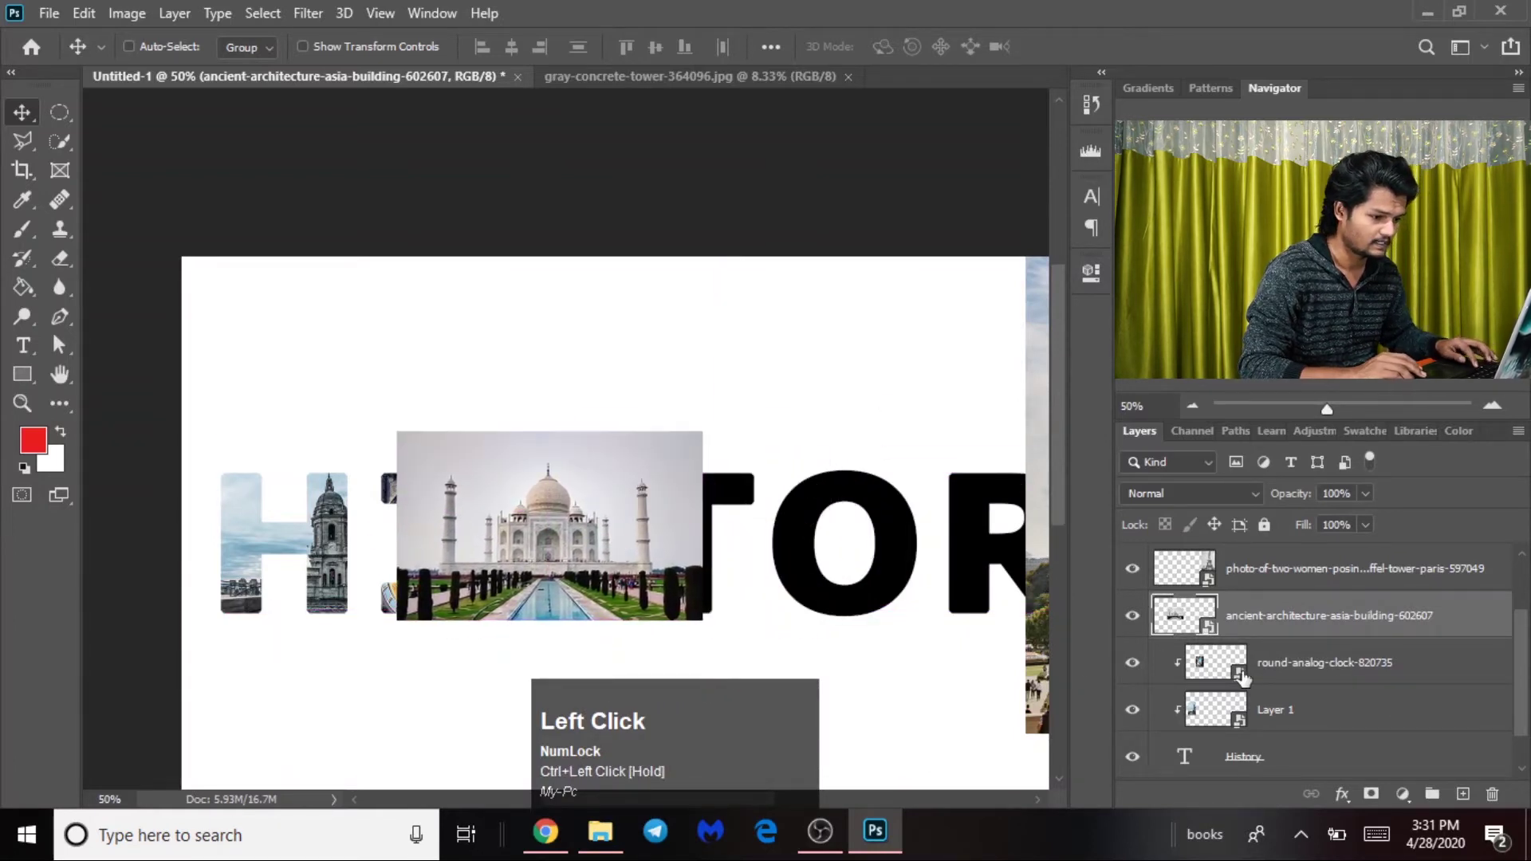
{"action": "left_click", "coordinate": [1353, 634], "text": "alt"}
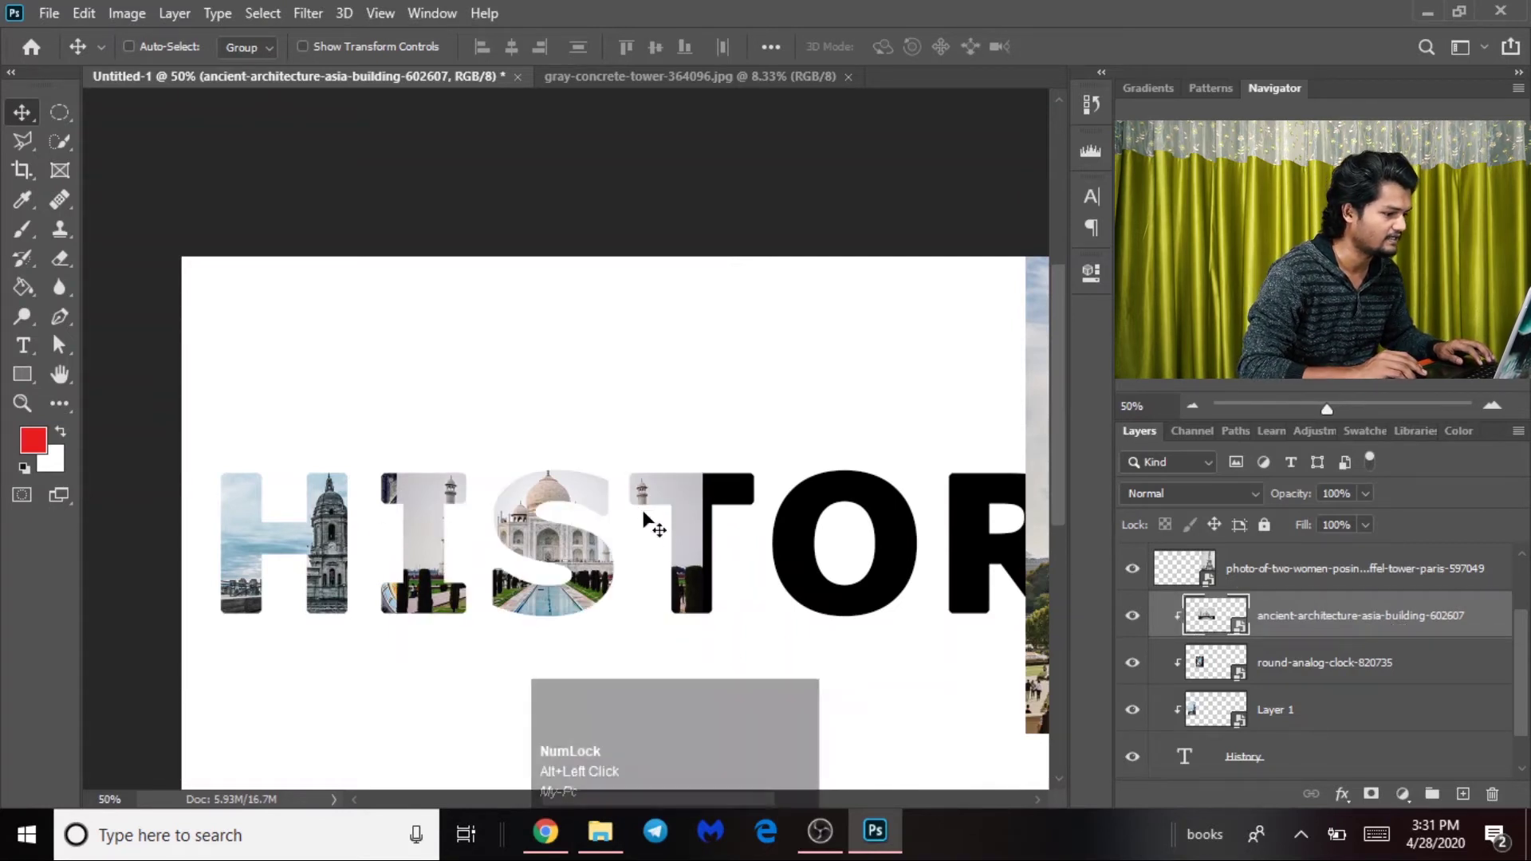
- Add a layer mask to the ancient-architecture layer and set up a black Brush with a 595 px diameter
{"action": "left_click", "coordinate": [1371, 795]}
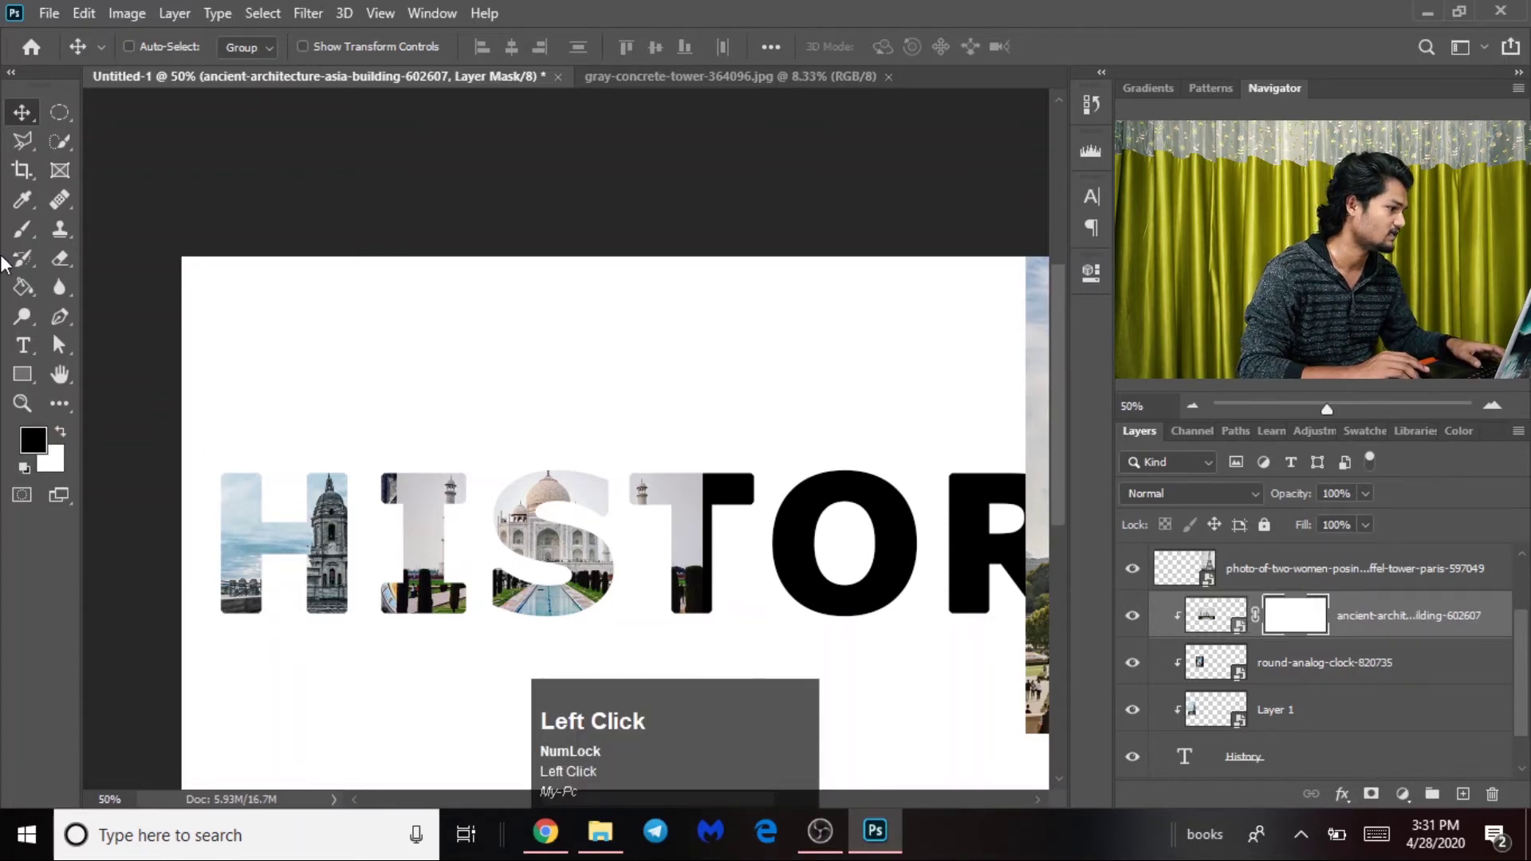
{"action": "left_click", "coordinate": [60, 258]}
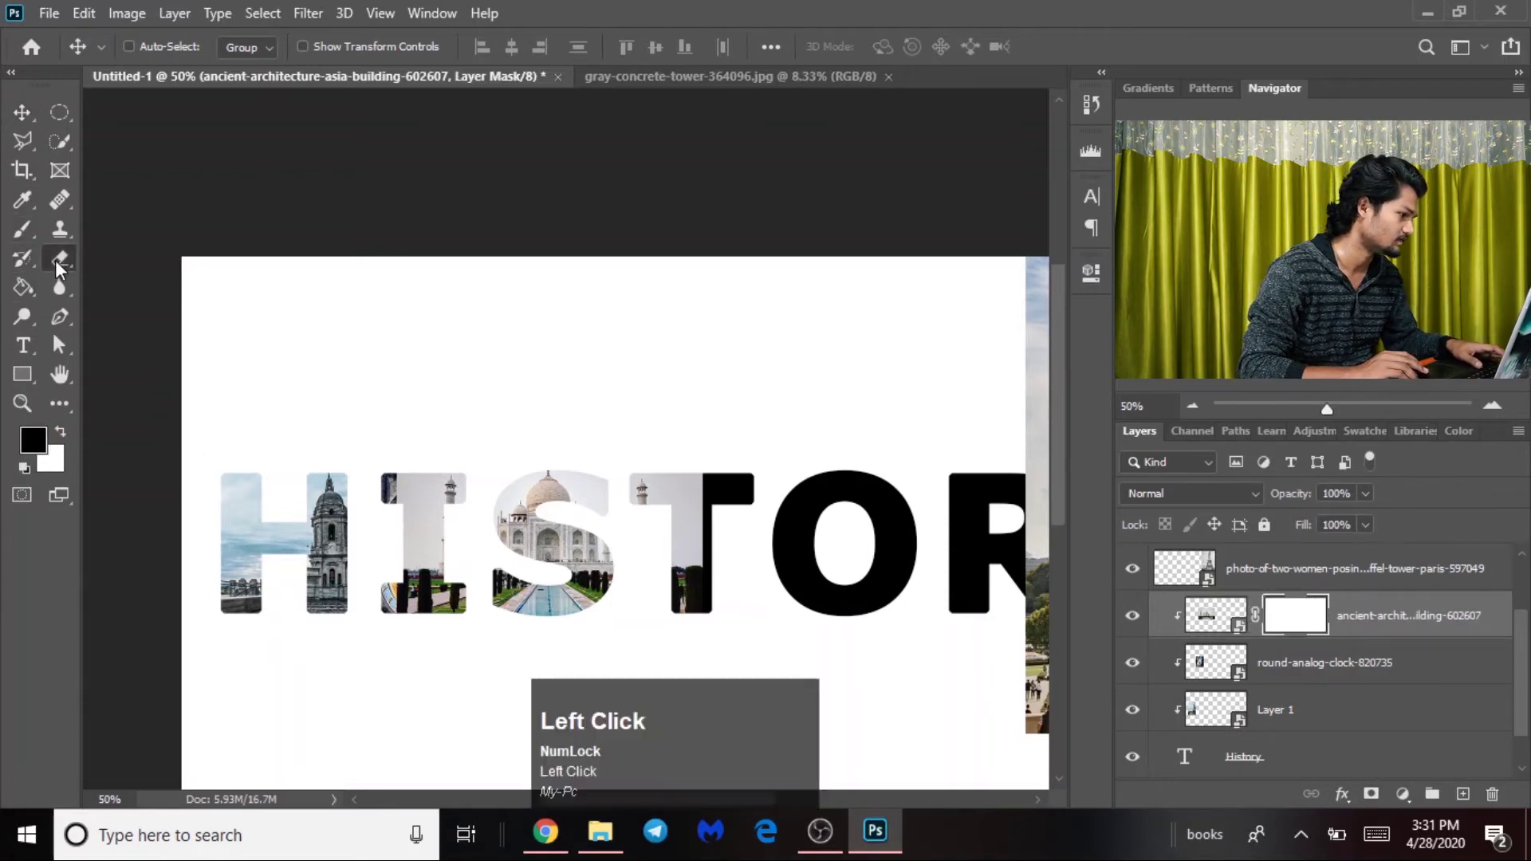
{"action": "left_click_drag", "start_coordinate": [794, 423], "coordinate": [807, 498]}
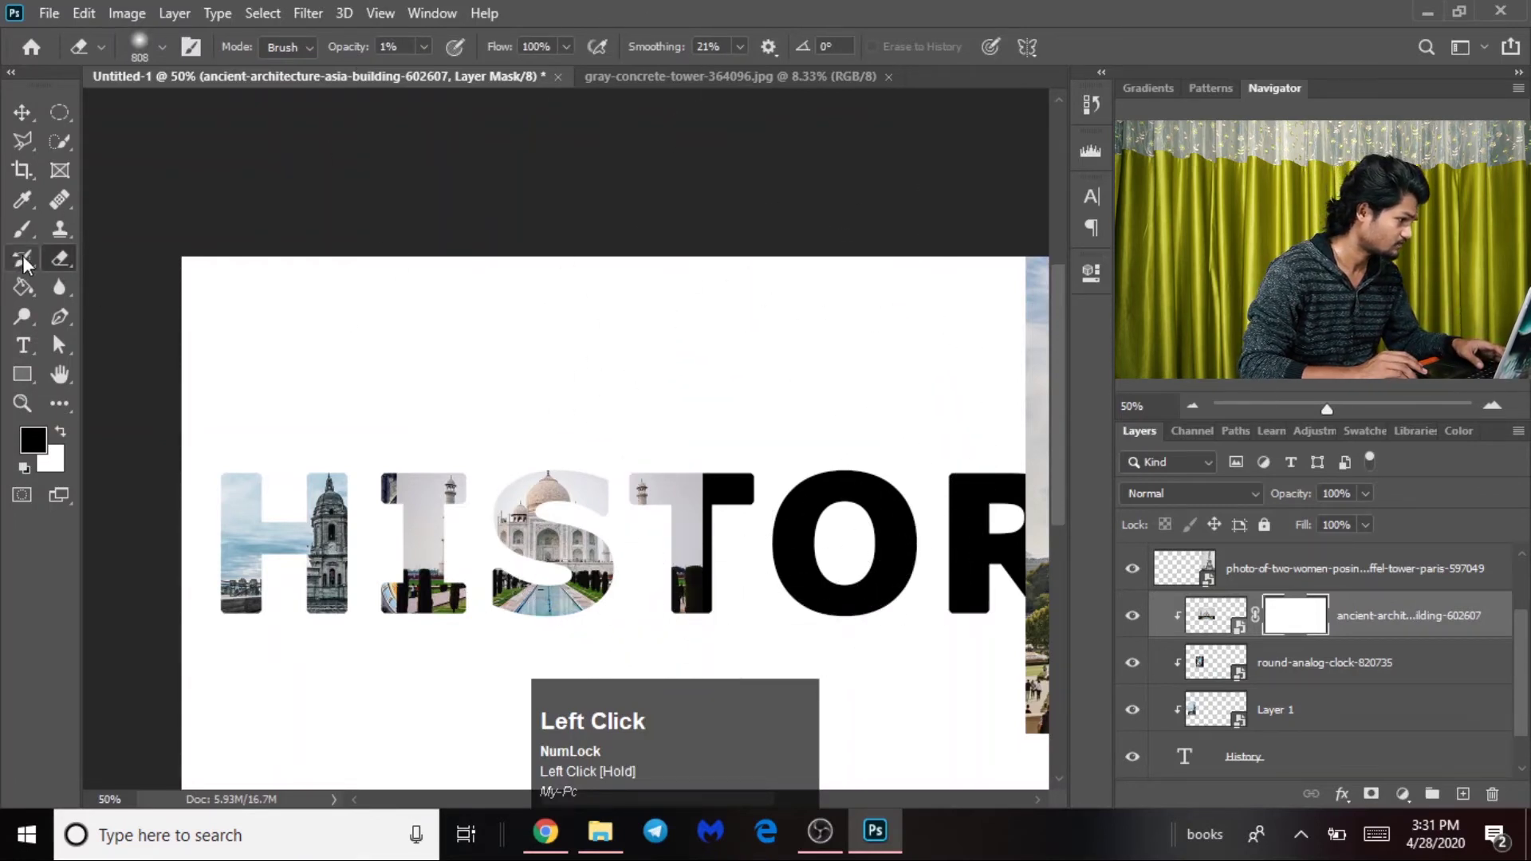
{"action": "left_click", "coordinate": [21, 232]}
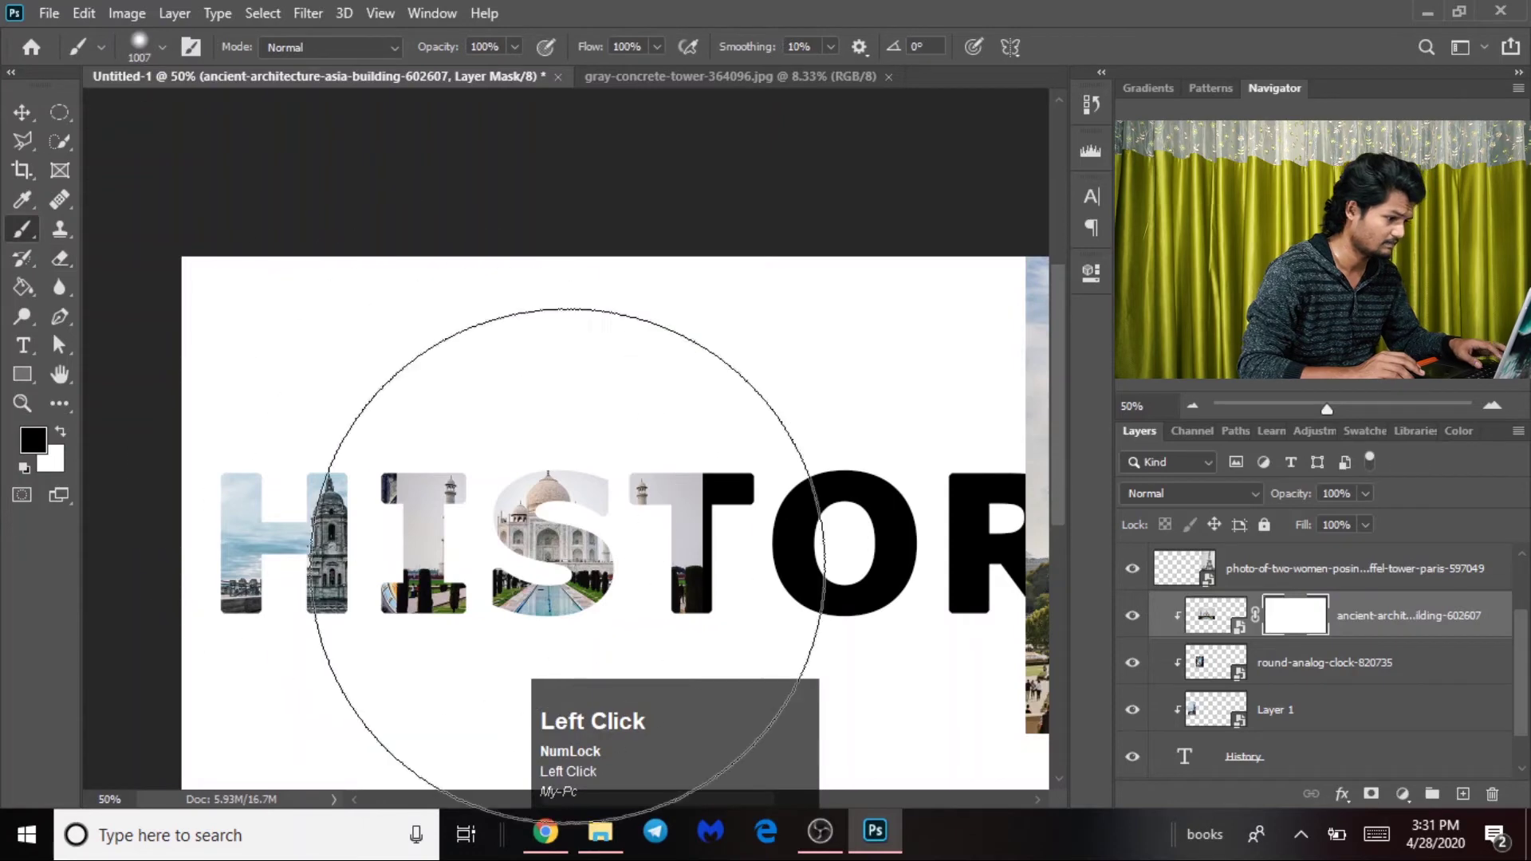
{"action": "right_click", "coordinate": [867, 514], "text": "alt"}
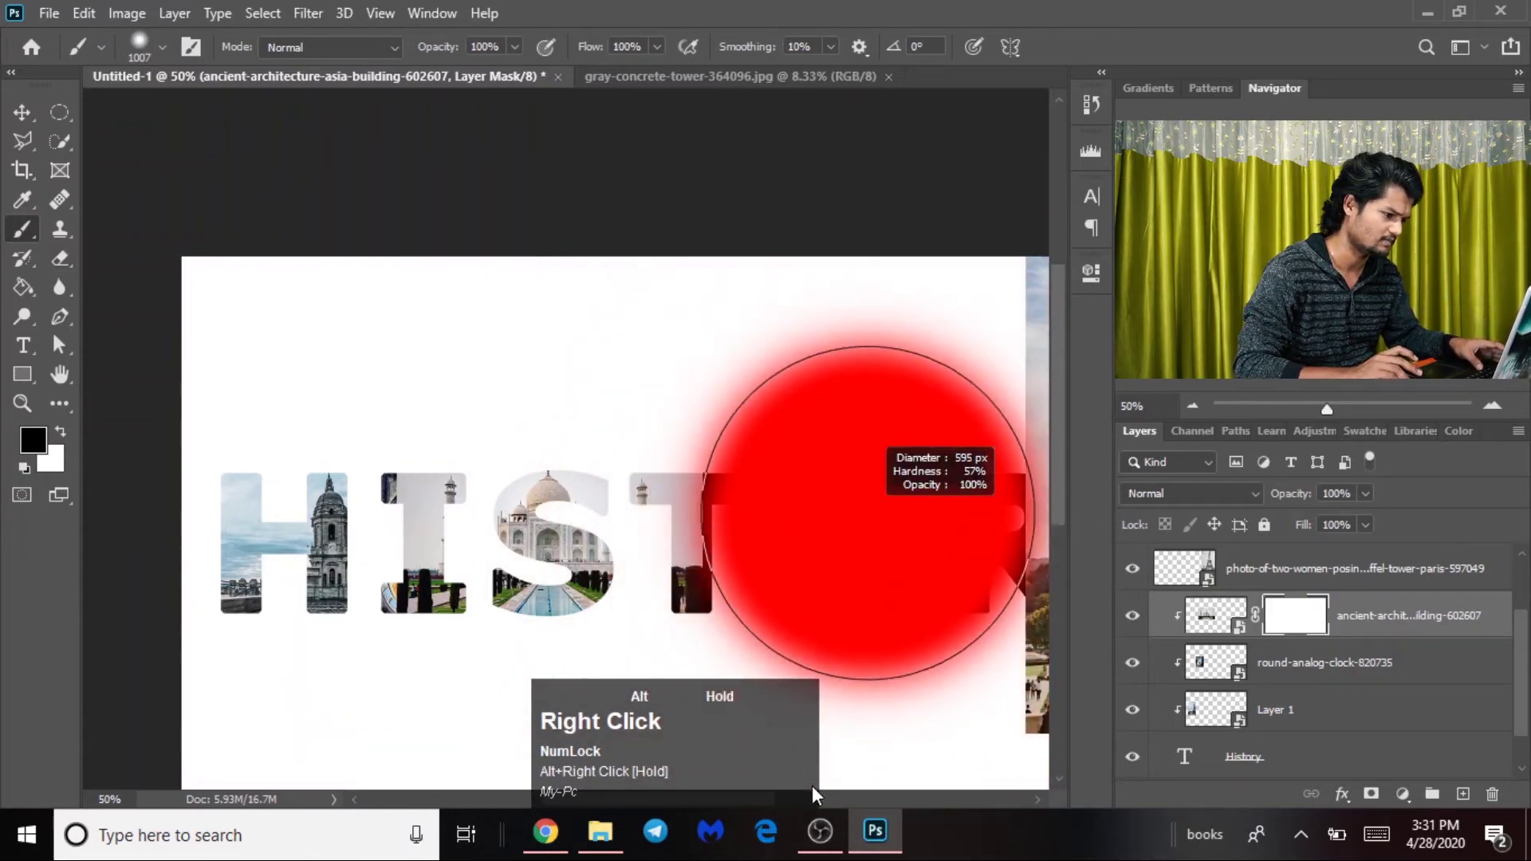
{"action": "right_click", "coordinate": [752, 417], "text": "alt"}
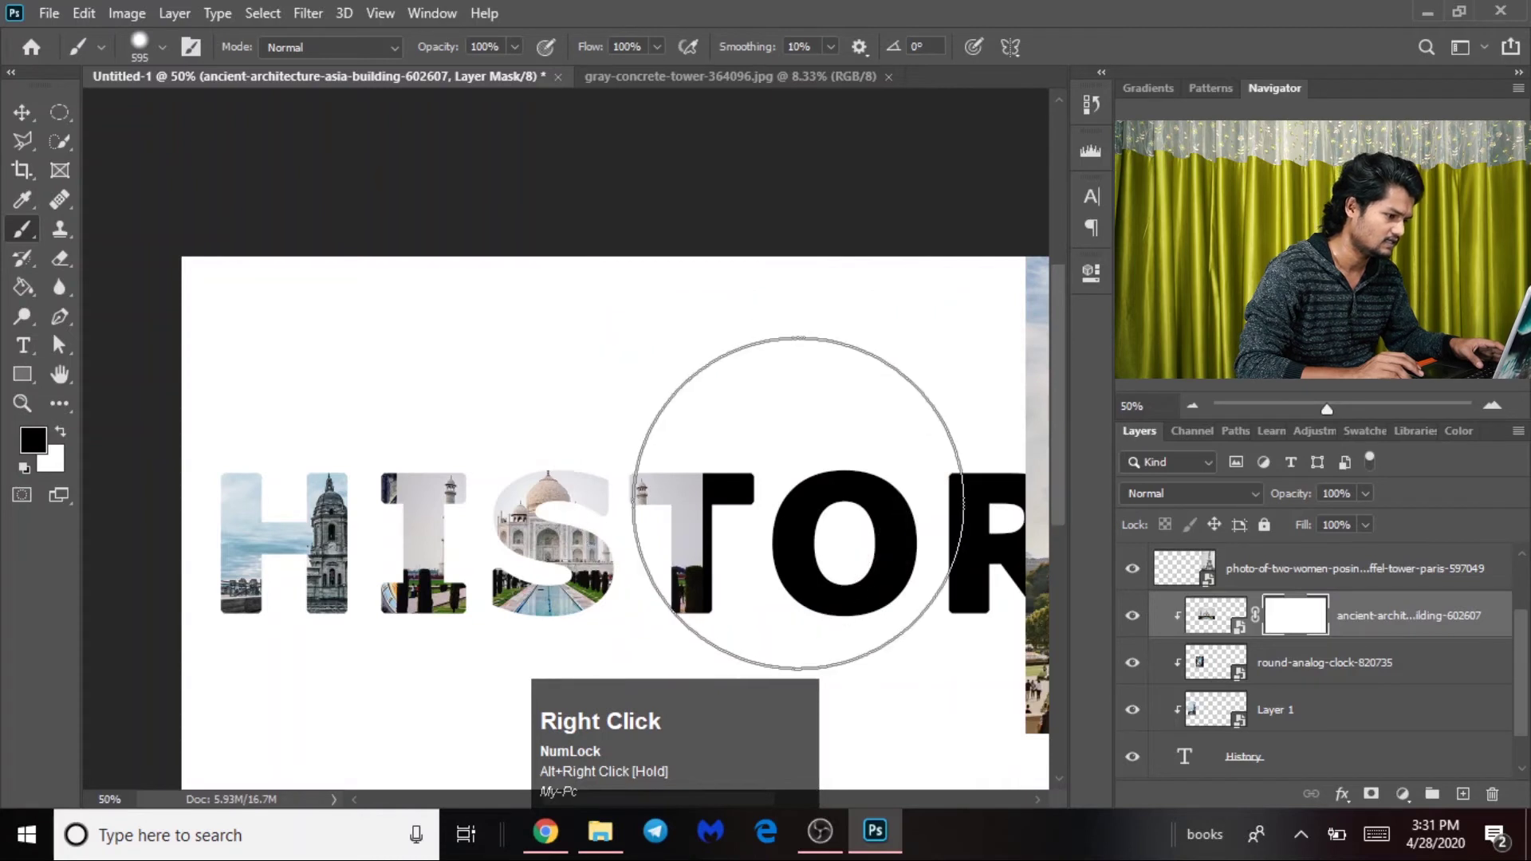
- Paint black on the mask over the letters T, I and H so the Taj Mahal photo fills only the S
{"action": "left_click", "coordinate": [789, 480]}
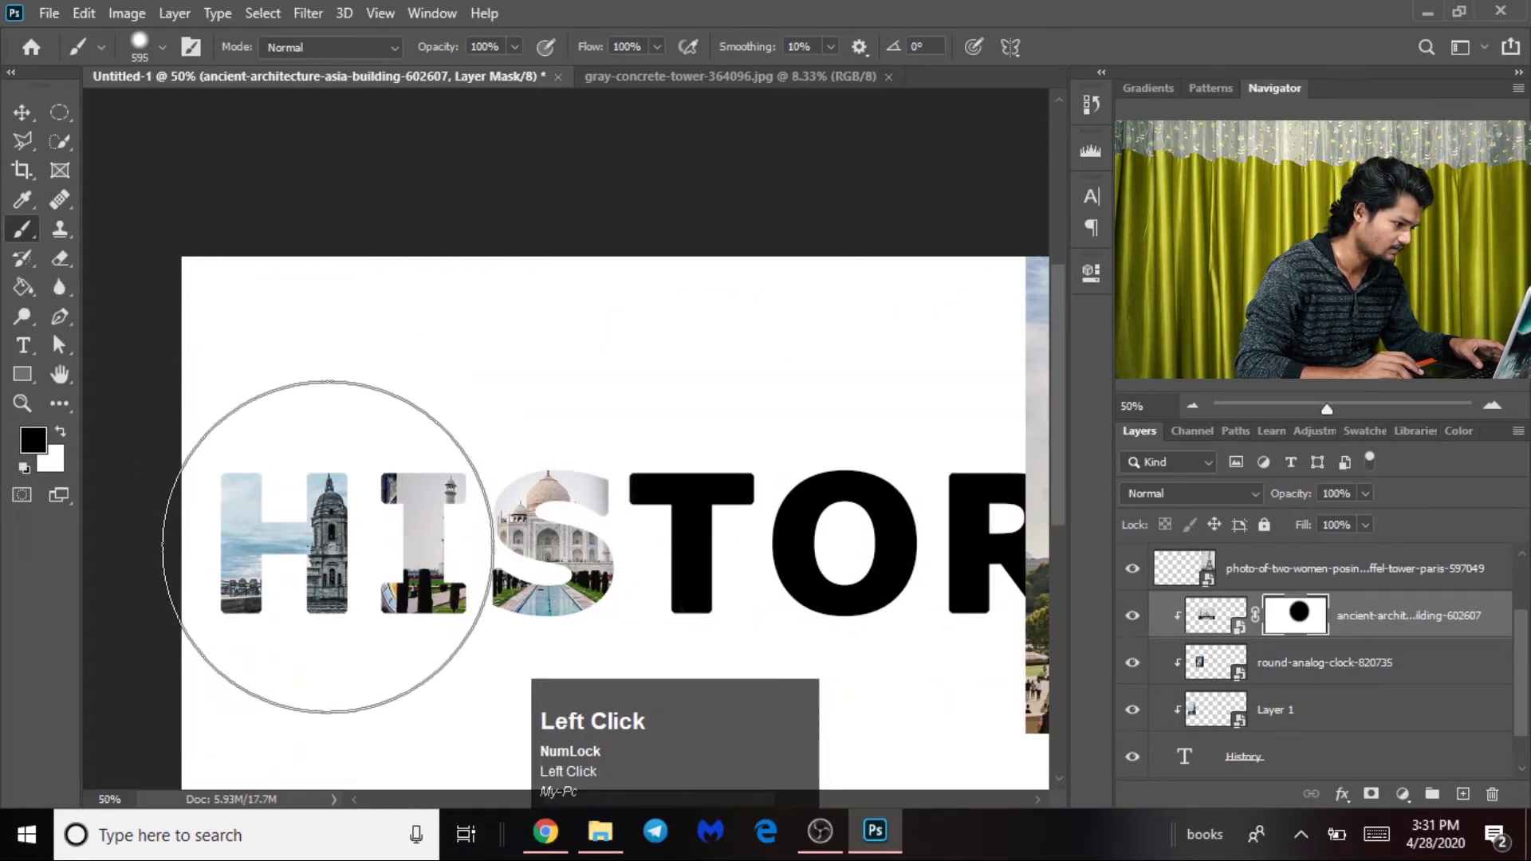
{"action": "left_click", "coordinate": [306, 520]}
{"action": "key", "text": "ctrl+z"}
{"action": "left_click_drag", "start_coordinate": [323, 483], "coordinate": [325, 750]}
{"action": "left_click", "coordinate": [317, 542]}
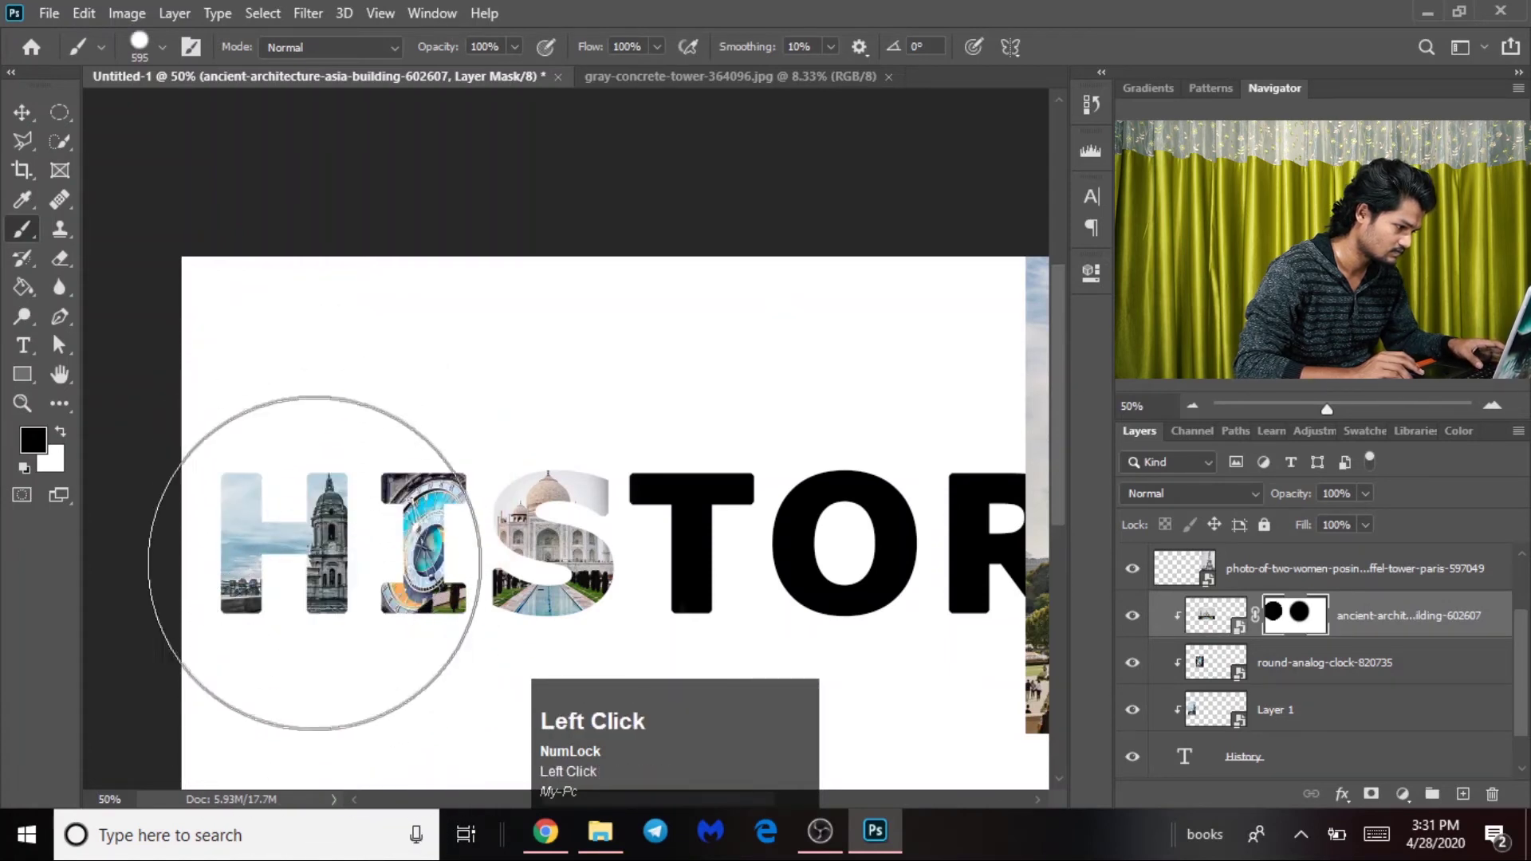
- Scale the Eiffel Tower photo down to 8.02% and position it over the letter T
{"action": "left_click", "coordinate": [22, 111]}
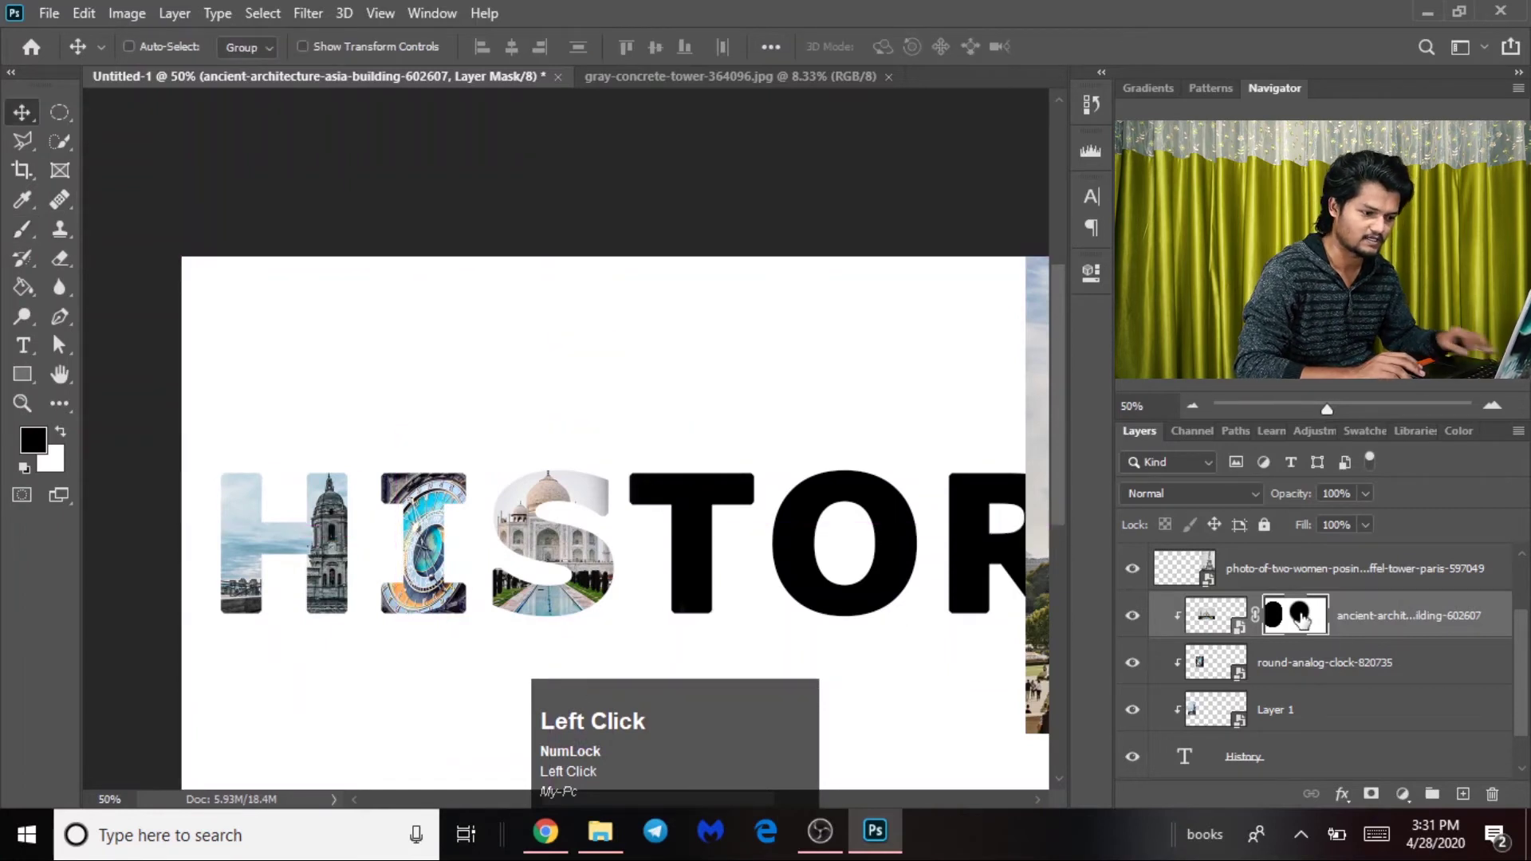
{"action": "left_click", "coordinate": [1317, 567]}
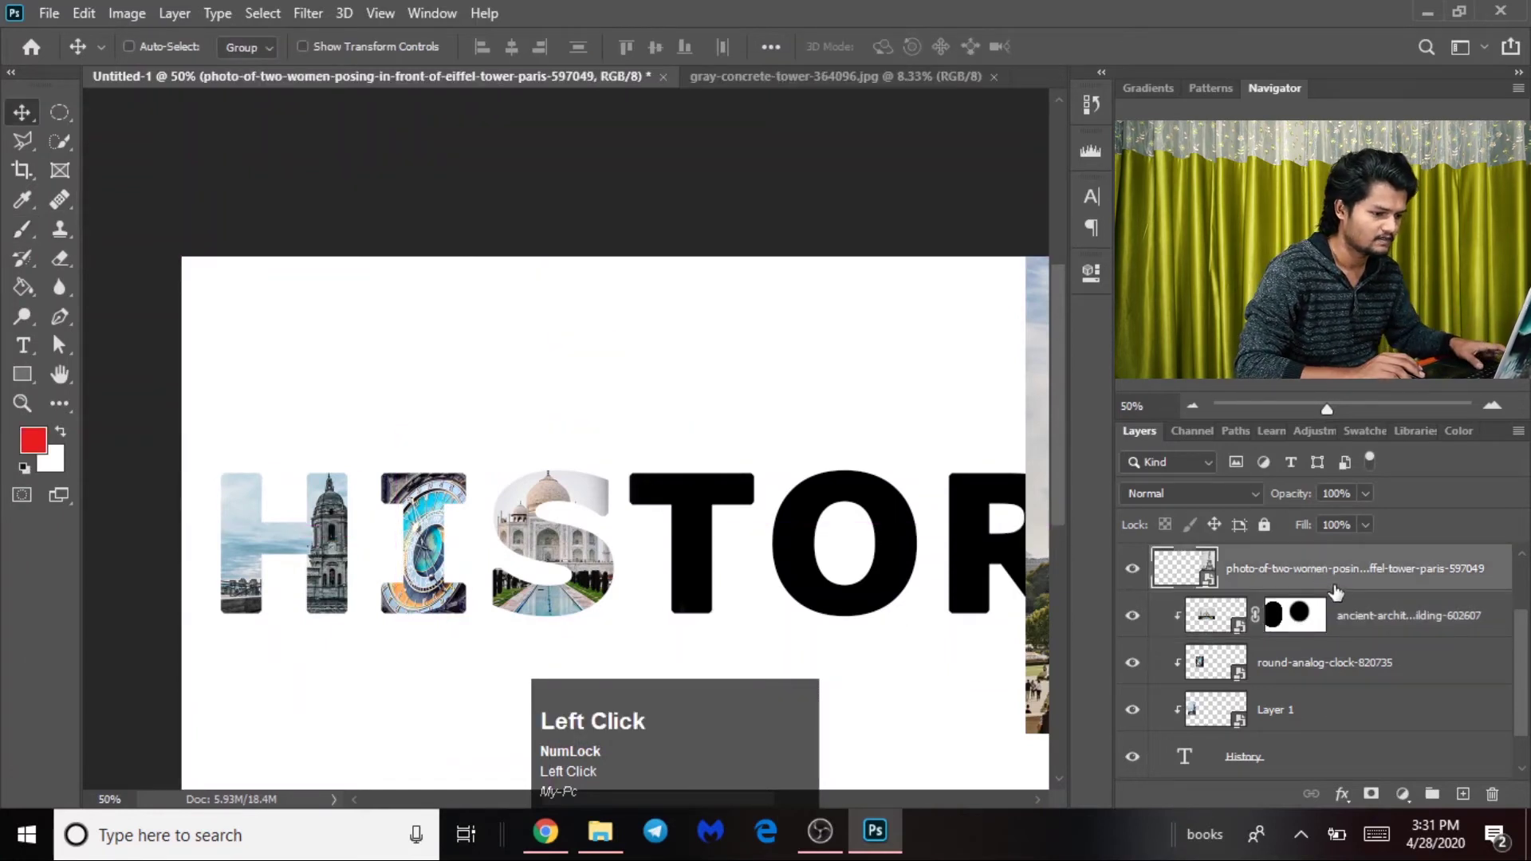
{"action": "left_click_drag", "start_coordinate": [1017, 575], "coordinate": [448, 576]}
{"action": "key", "text": "ctrl+t"}
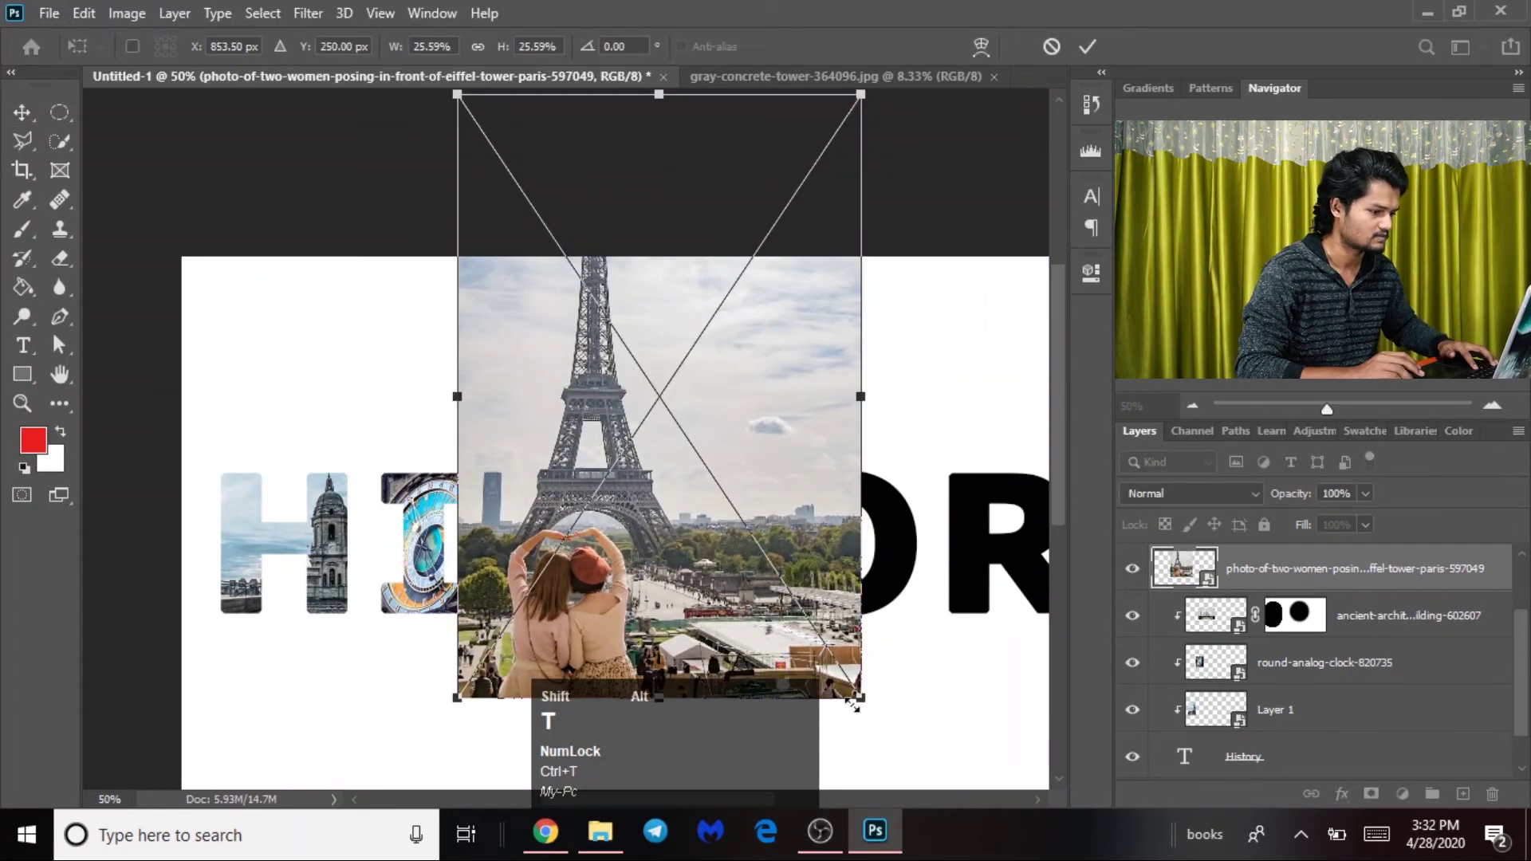
{"action": "left_click_drag", "start_coordinate": [865, 698], "coordinate": [722, 488]}
{"action": "left_click_drag", "start_coordinate": [696, 405], "coordinate": [726, 555]}
{"action": "double_click", "coordinate": [725, 555]}
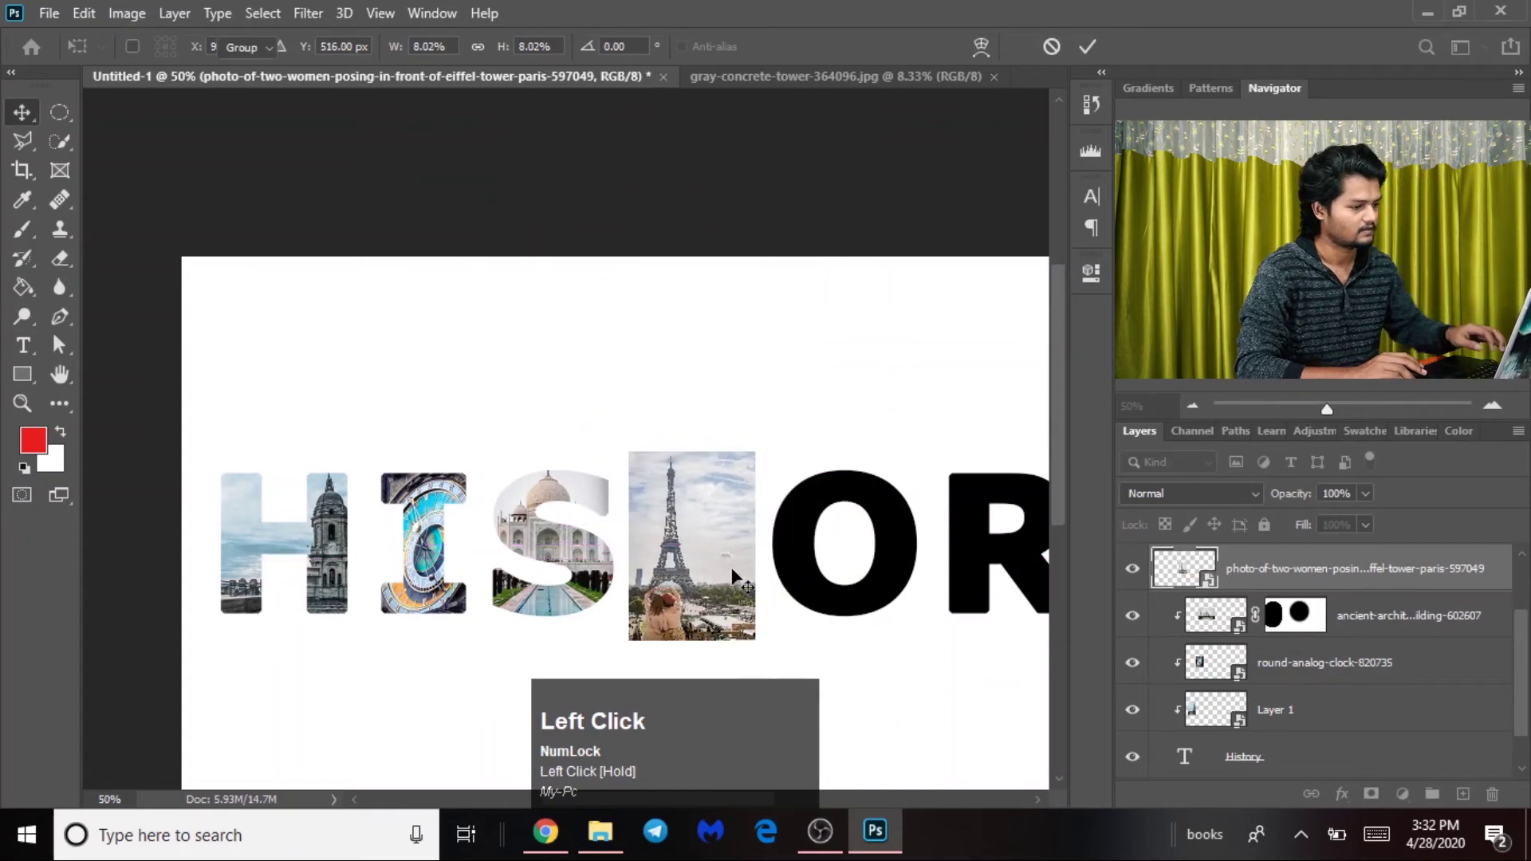
- Clip the Eiffel Tower layer to the text and adjust its position so the tower sits along the stem of the T
{"action": "left_click", "coordinate": [1386, 582], "text": "alt"}
{"action": "left_click_drag", "start_coordinate": [676, 489], "coordinate": [685, 520]}
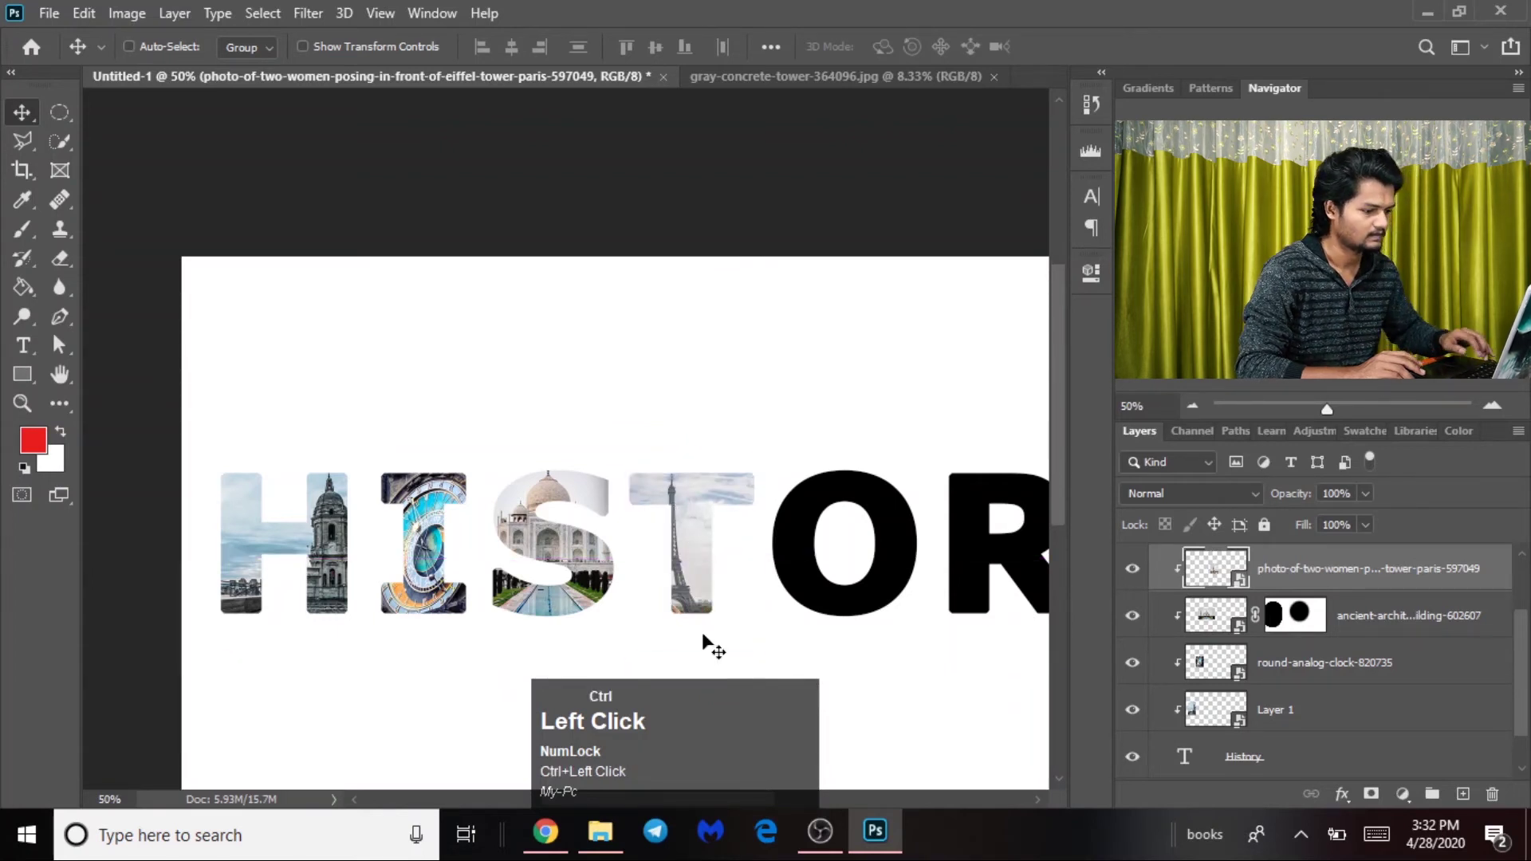
{"action": "key", "text": "Right"}
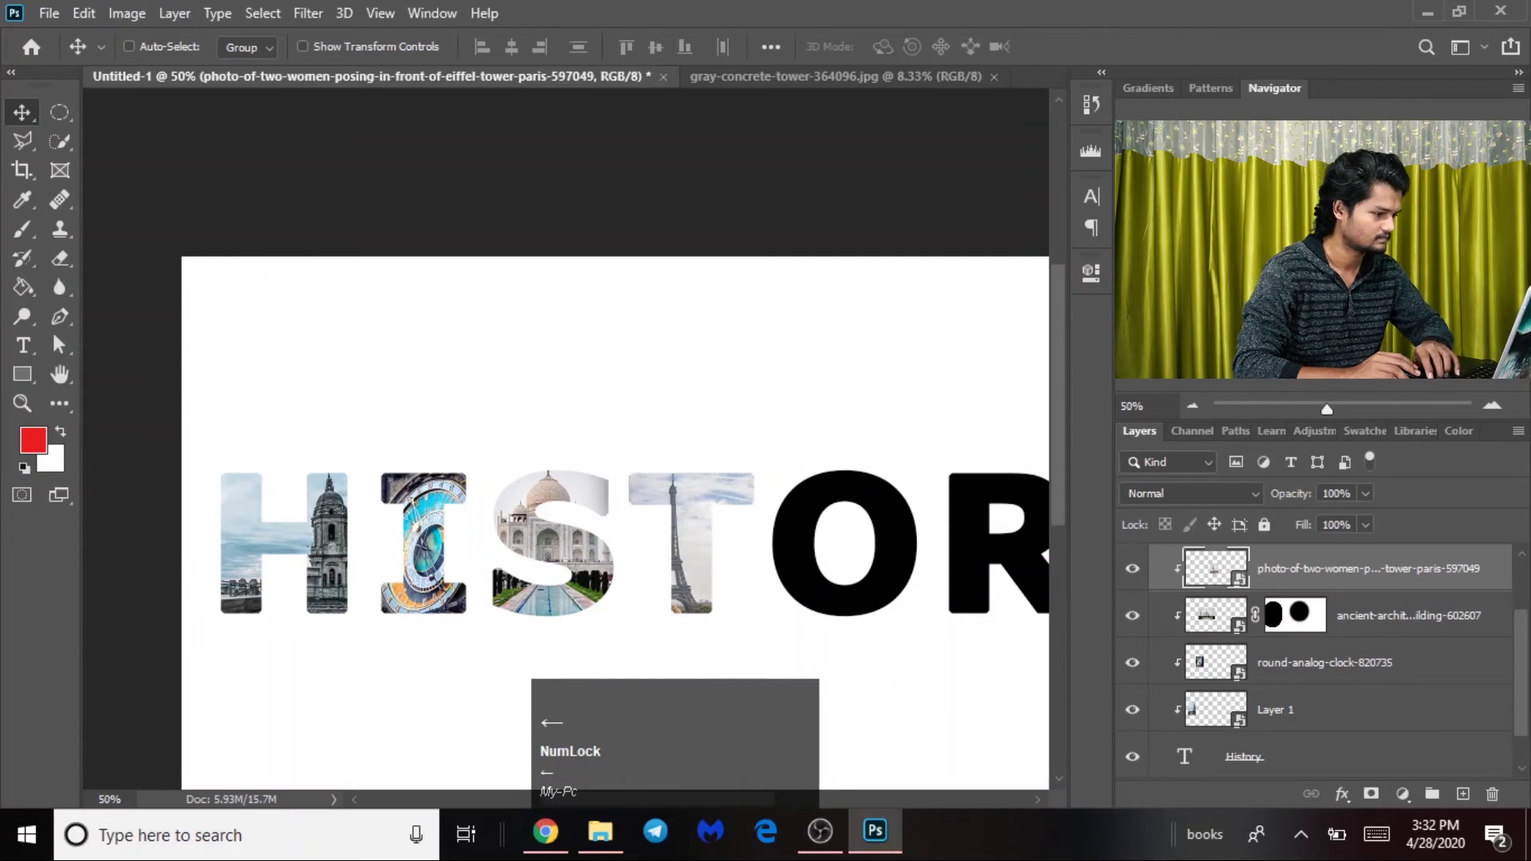
{"action": "left_click", "coordinate": [717, 596], "text": "ctrl"}
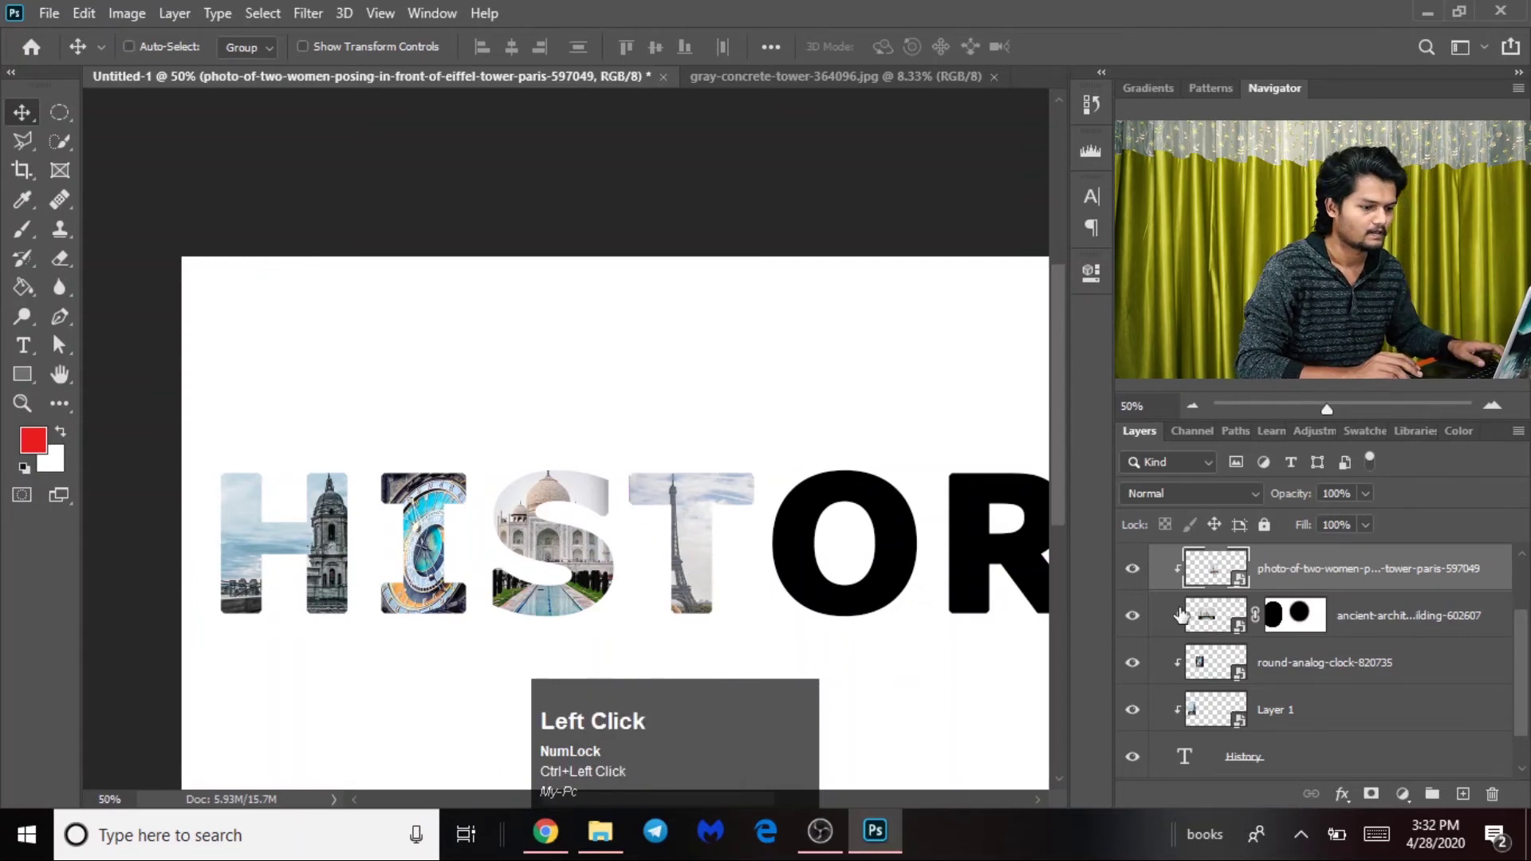
- Fit the pexels-photo-3185488 Colosseum image over the letter O at 33.58% scale and clip it to the text
{"action": "scroll", "coordinate": [1215, 610], "scroll_direction": "up", "scroll_amount": 1}
{"action": "left_click", "coordinate": [1257, 574]}
{"action": "left_click_drag", "start_coordinate": [845, 552], "coordinate": [395, 554]}
{"action": "key", "text": "ctrl+t"}
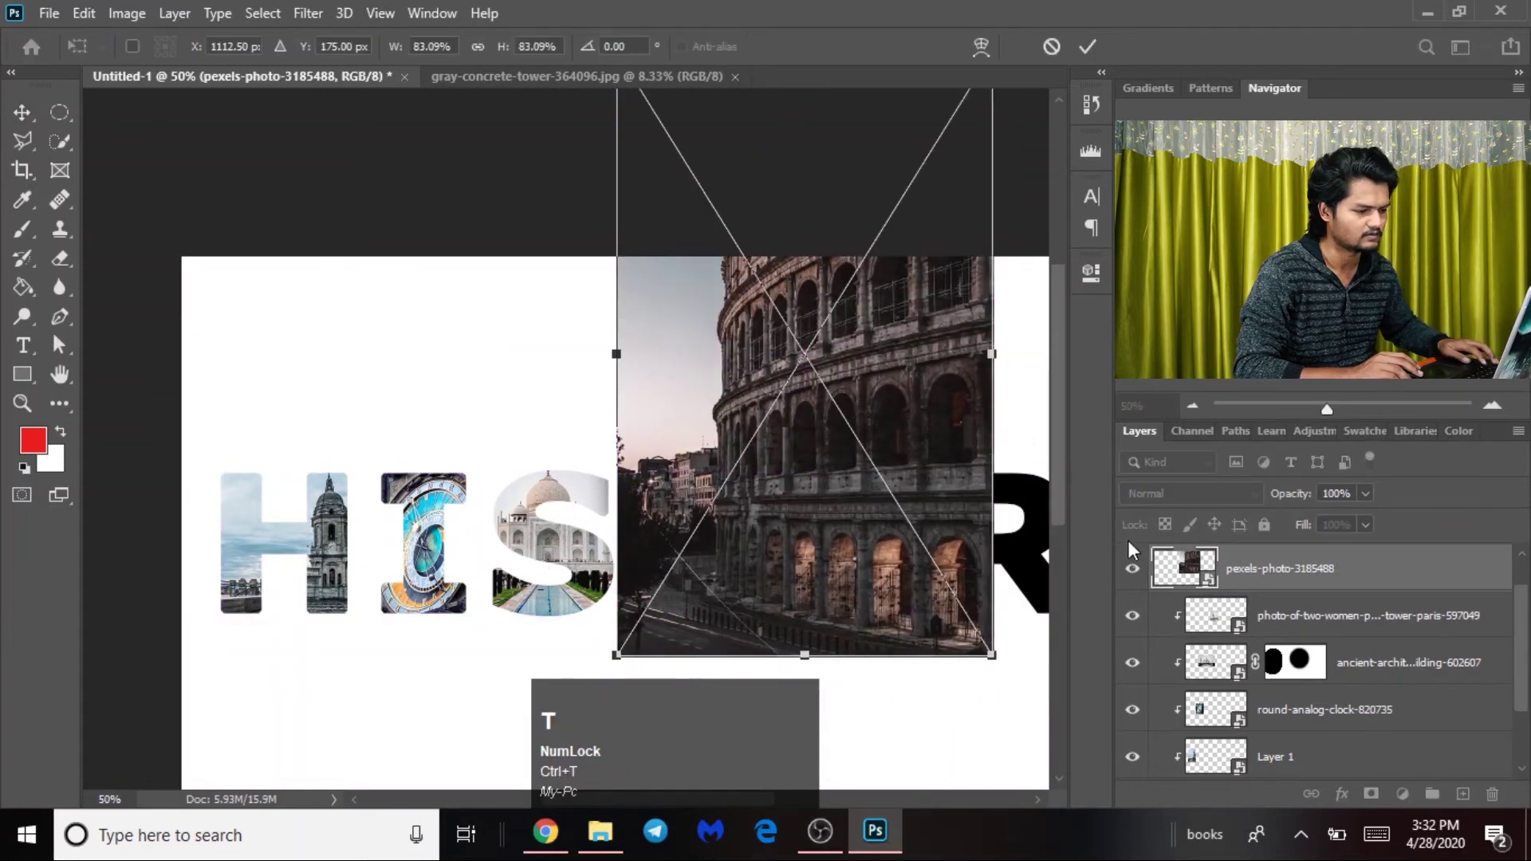
{"action": "left_click_drag", "start_coordinate": [991, 658], "coordinate": [849, 448]}
{"action": "left_click_drag", "start_coordinate": [833, 366], "coordinate": [891, 631]}
{"action": "left_click_drag", "start_coordinate": [870, 572], "coordinate": [894, 591]}
{"action": "key", "text": "Return"}
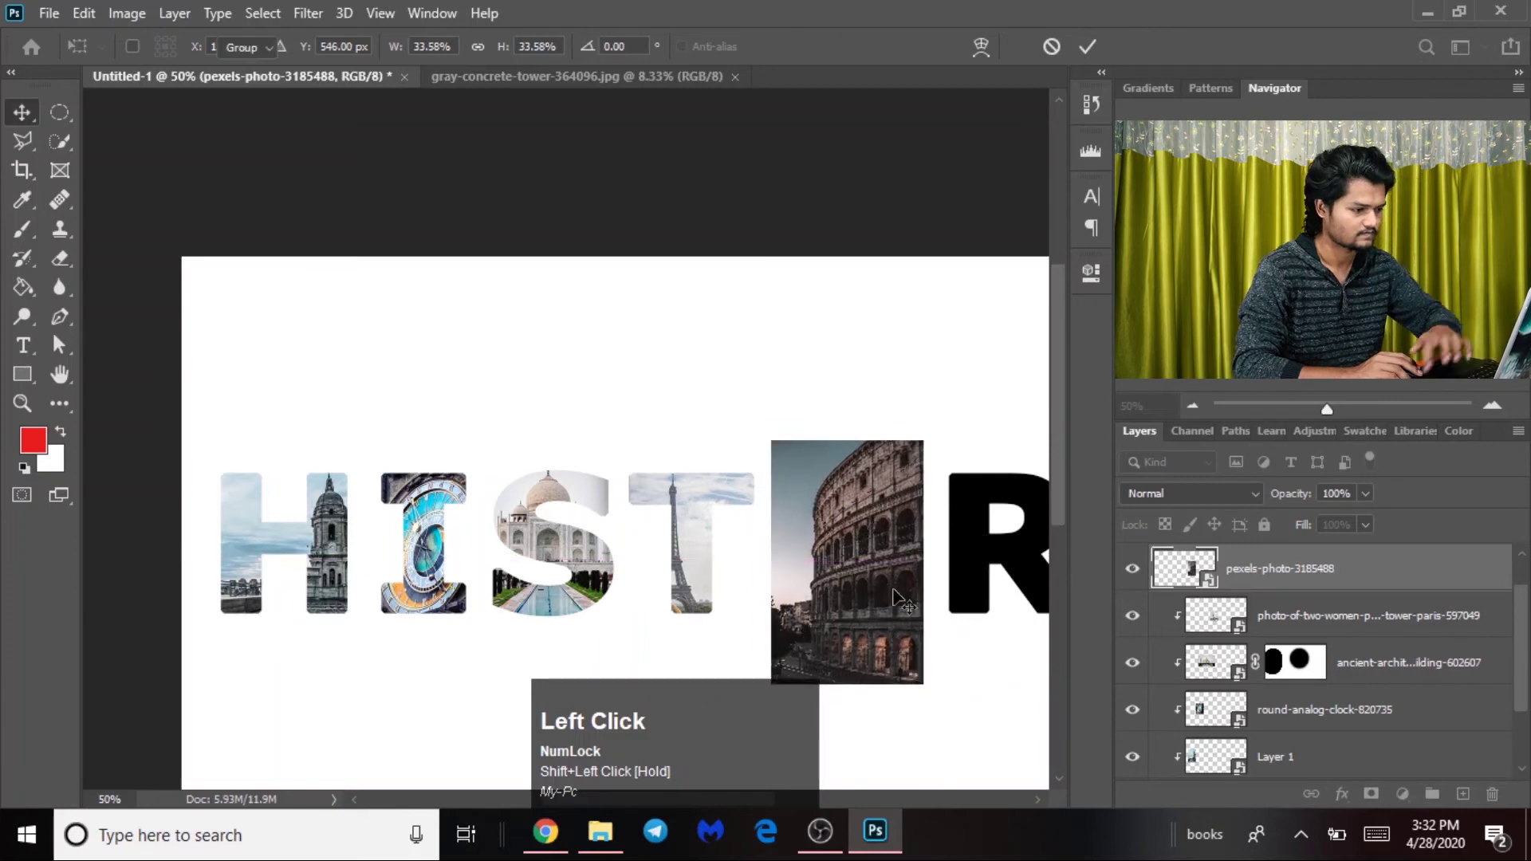
{"action": "left_click", "coordinate": [885, 592], "text": "ctrl"}
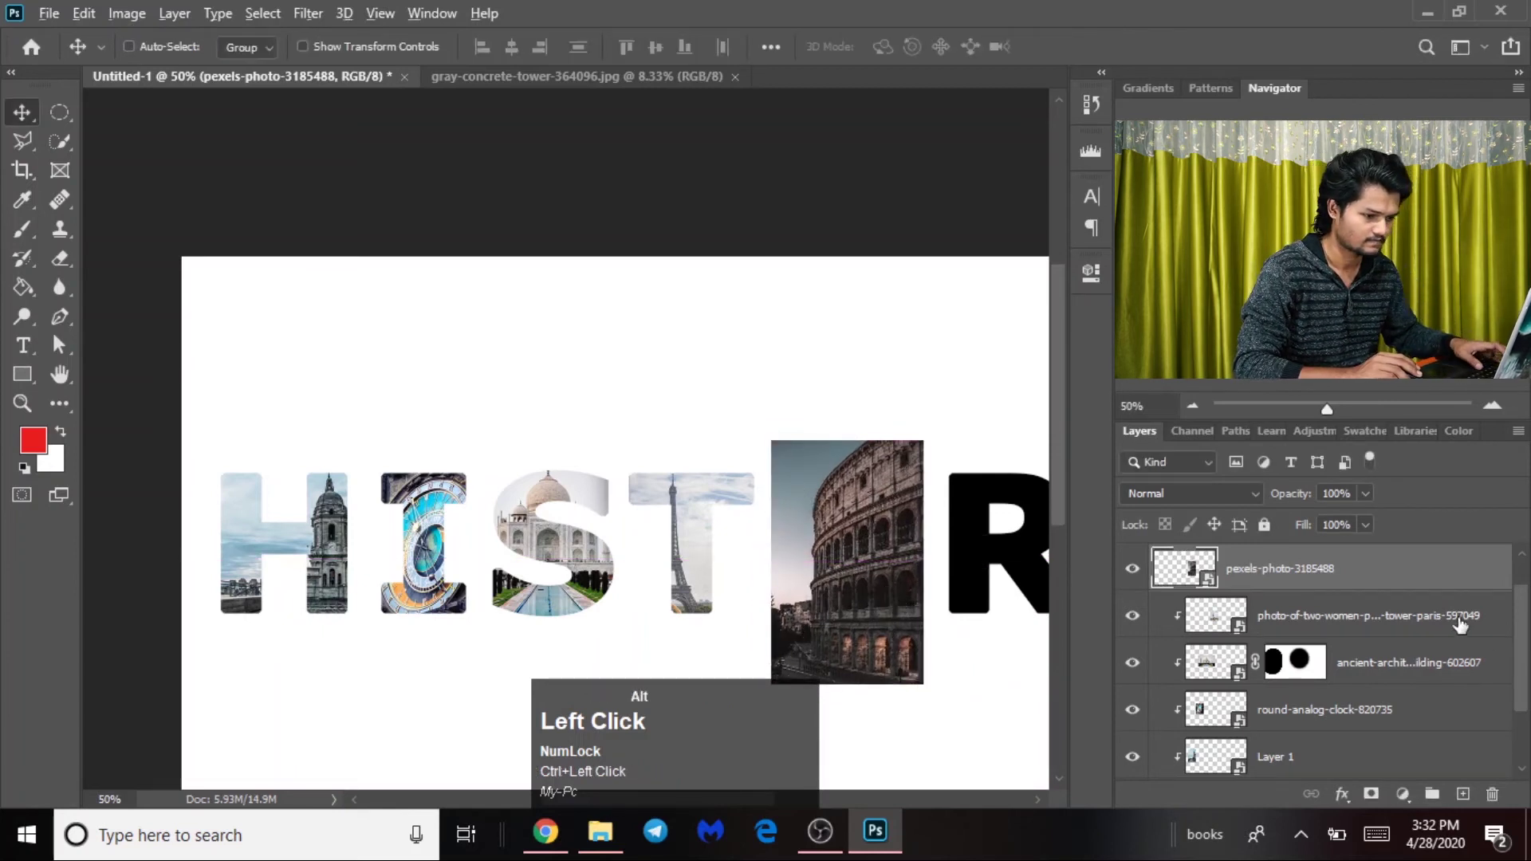
{"action": "left_click", "coordinate": [1385, 586], "text": "alt"}
- Scale the pexels-photo-3290386 brick tower image down to 29.53% and position it over the letter R
{"action": "key", "text": "space"}
{"action": "left_click_drag", "start_coordinate": [929, 614], "coordinate": [628, 528]}
{"action": "left_click_drag", "start_coordinate": [909, 327], "coordinate": [710, 494]}
{"action": "key", "text": "ctrl+t"}
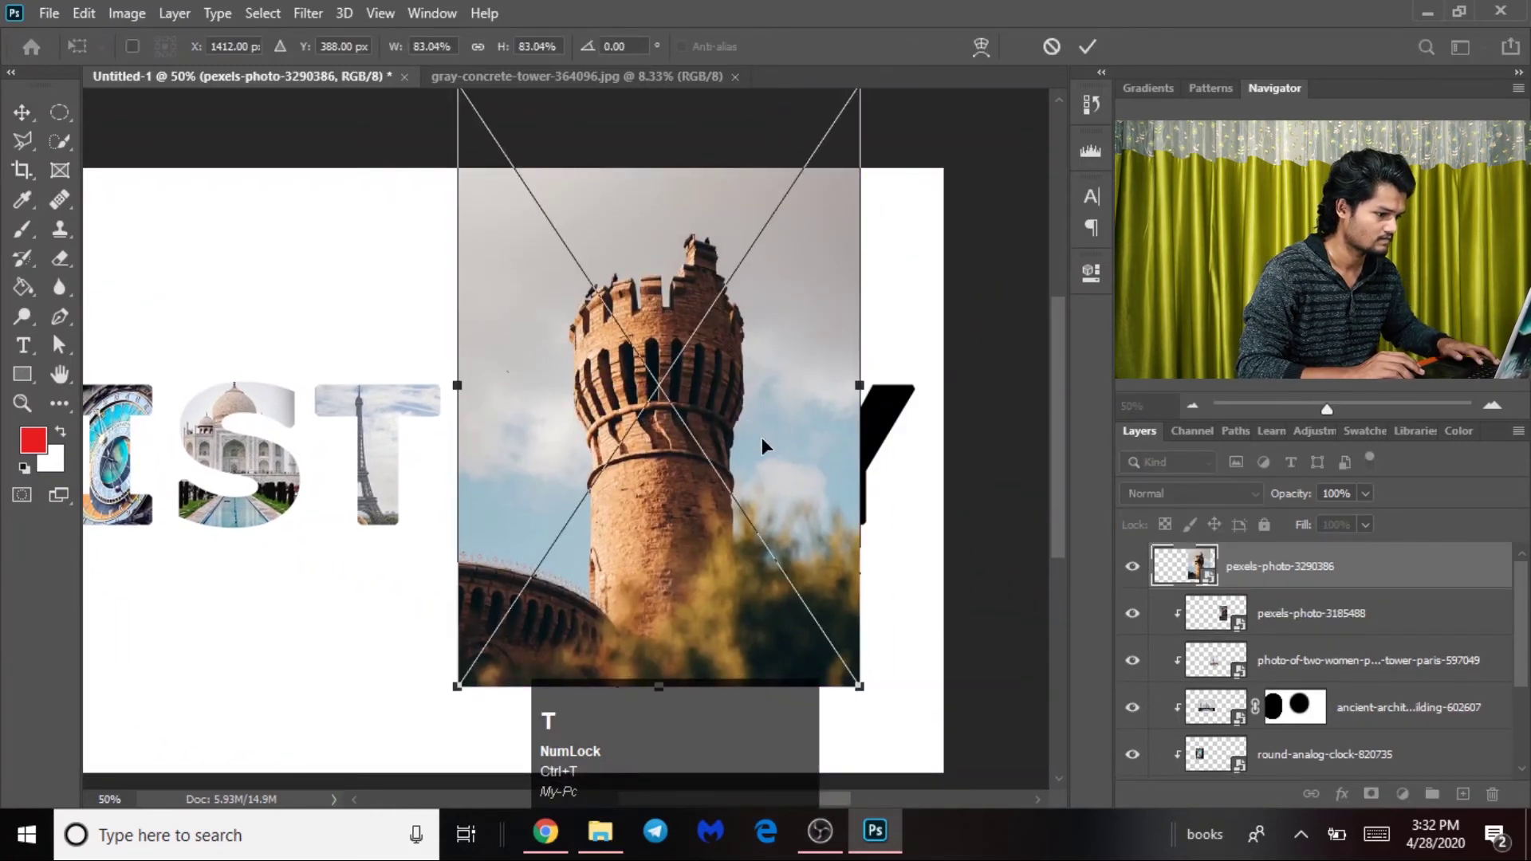
{"action": "left_click_drag", "start_coordinate": [856, 714], "coordinate": [770, 566]}
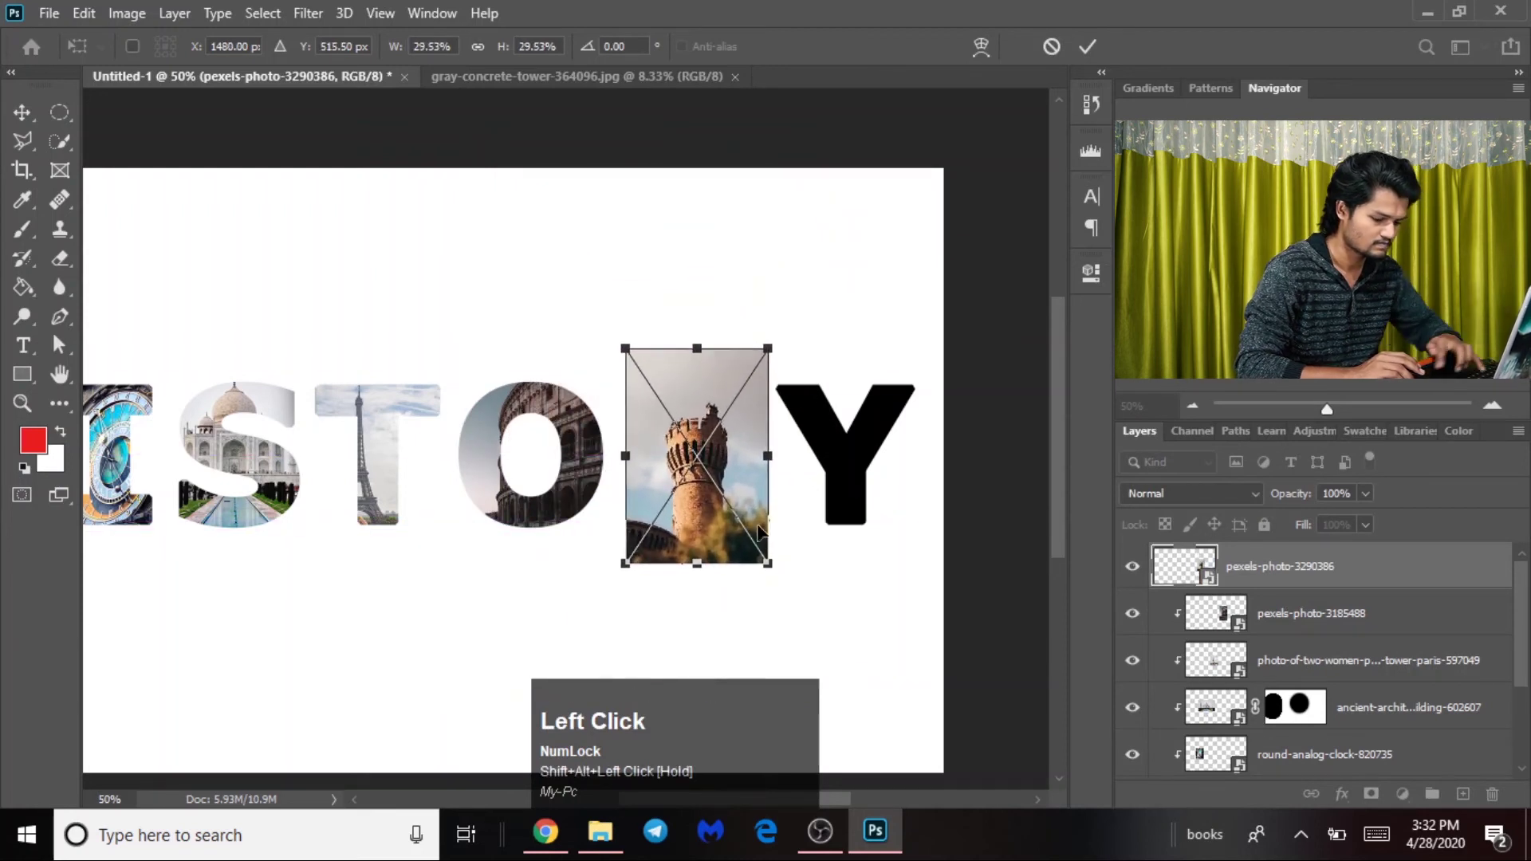
{"action": "key", "text": "Return"}
- Clip the pexels-photo-3290386 layer to the text and shift the photo upward within the R
{"action": "left_click", "coordinate": [1388, 586], "text": "alt"}
{"action": "left_click", "coordinate": [1389, 586], "text": "alt"}
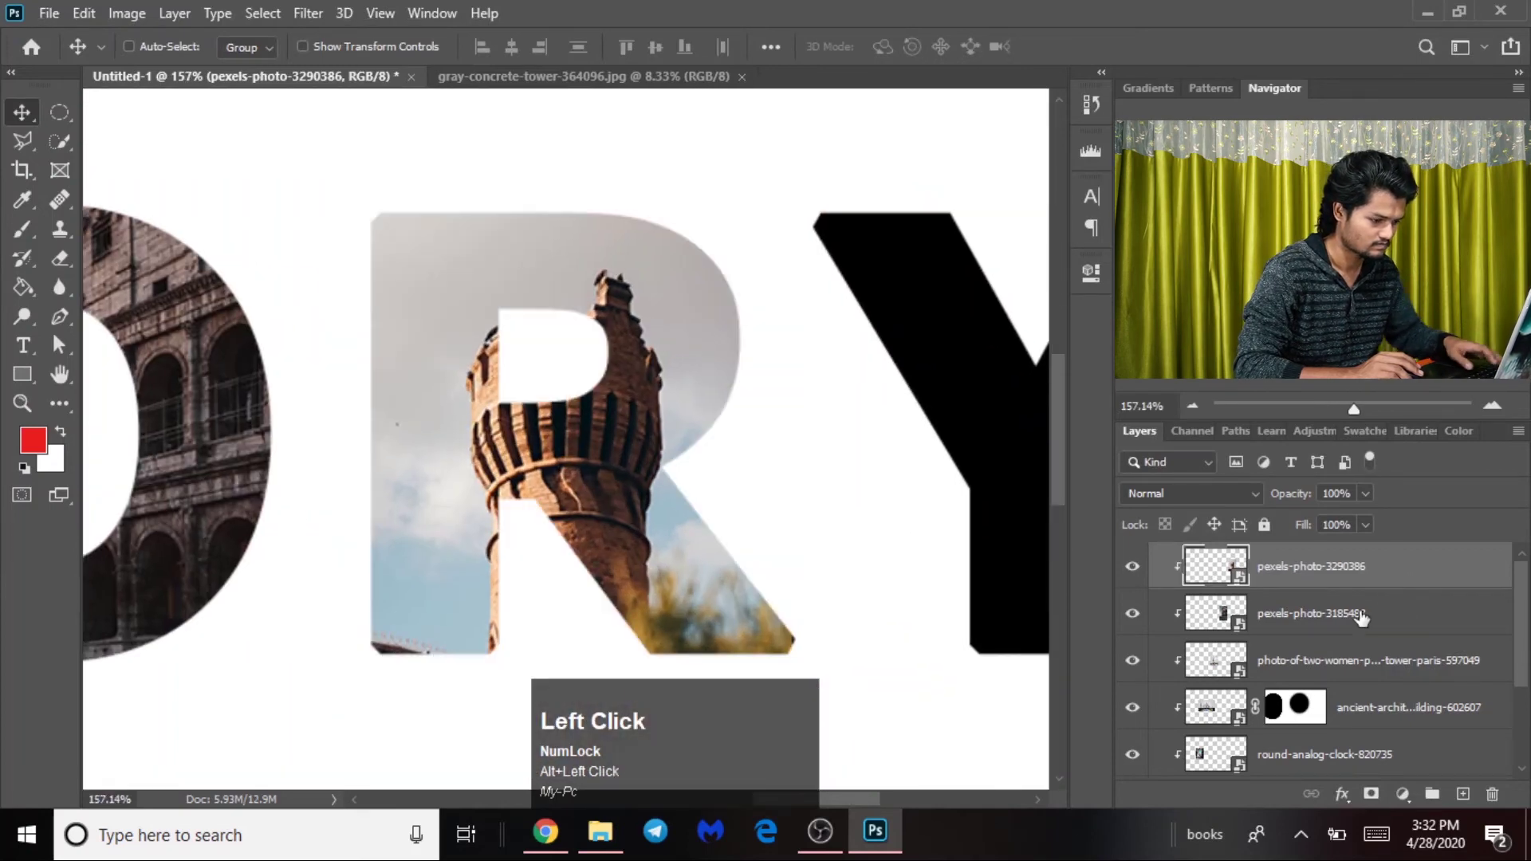
{"action": "key", "text": "ctrl+minus"}
{"action": "key", "text": "ctrl+minus"}
{"action": "left_click_drag", "start_coordinate": [576, 451], "coordinate": [813, 461]}
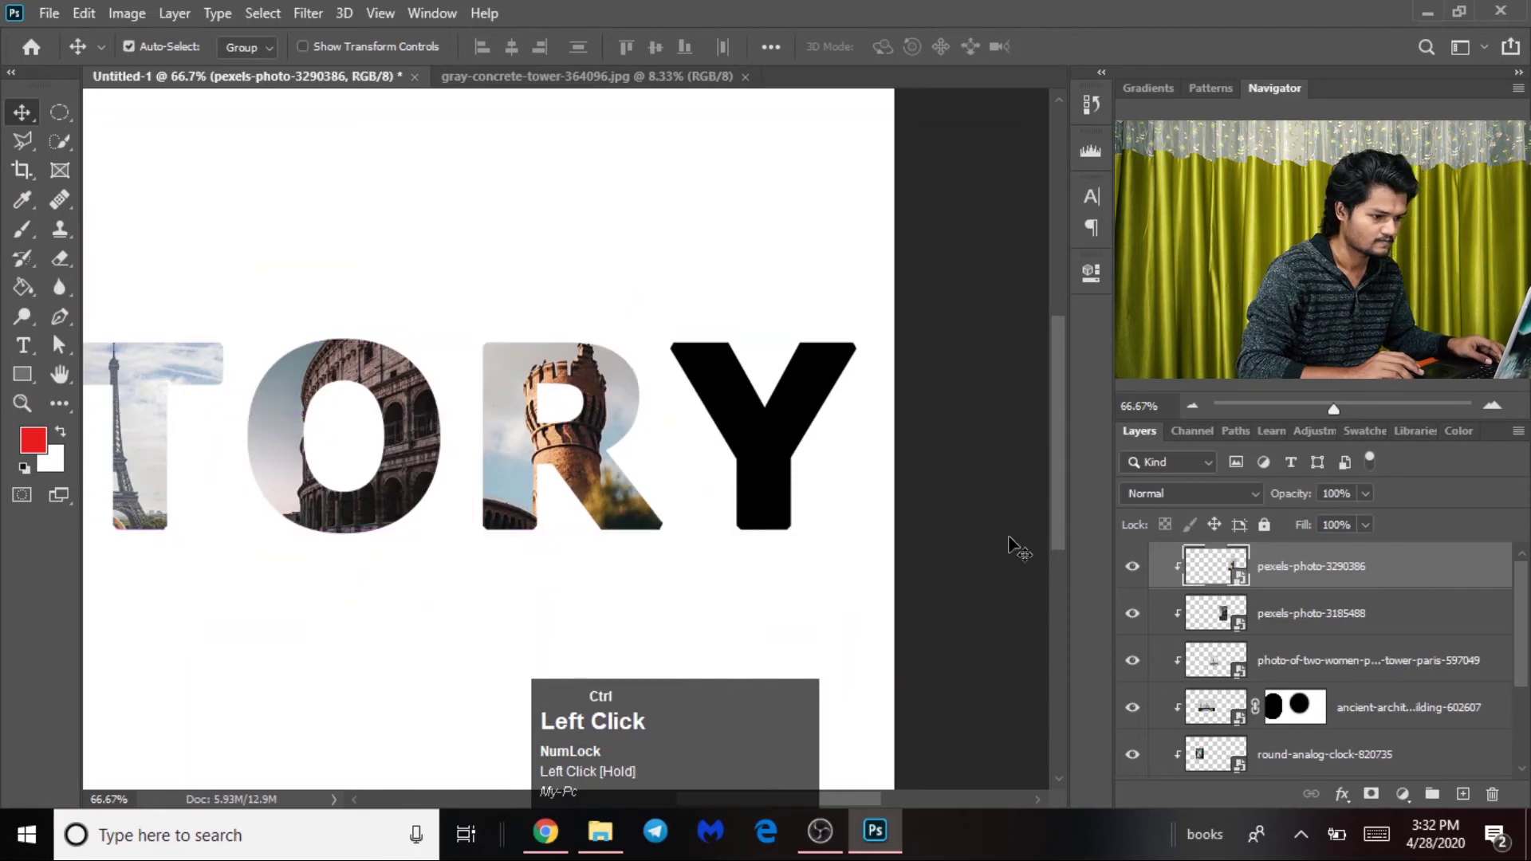
- Place the red-and-white-tower-under-a-starry-sky-3511571 photo from File Explorer into the document over the letter Y
{"action": "scroll", "coordinate": [1317, 640], "scroll_direction": "up", "scroll_amount": 1}
{"action": "key", "text": "ctrl+minus"}
{"action": "key", "text": "ctrl+minus"}
{"action": "key", "text": "ctrl+minus"}
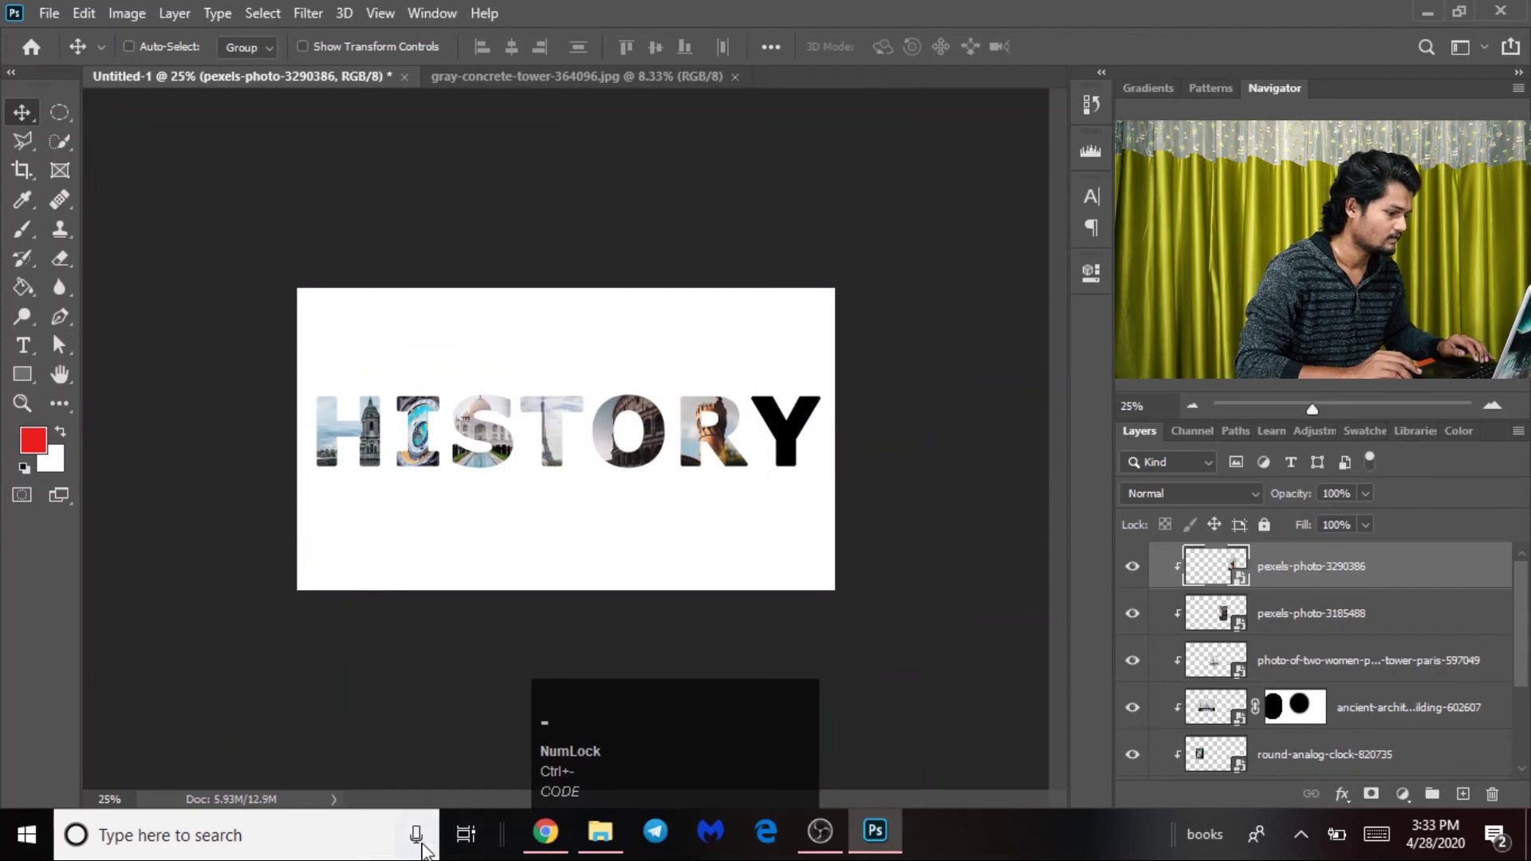
{"action": "left_click", "coordinate": [594, 834]}
{"action": "left_click", "coordinate": [801, 320]}
{"action": "left_click", "coordinate": [1232, 184]}
{"action": "left_click_drag", "start_coordinate": [1232, 184], "coordinate": [797, 454]}
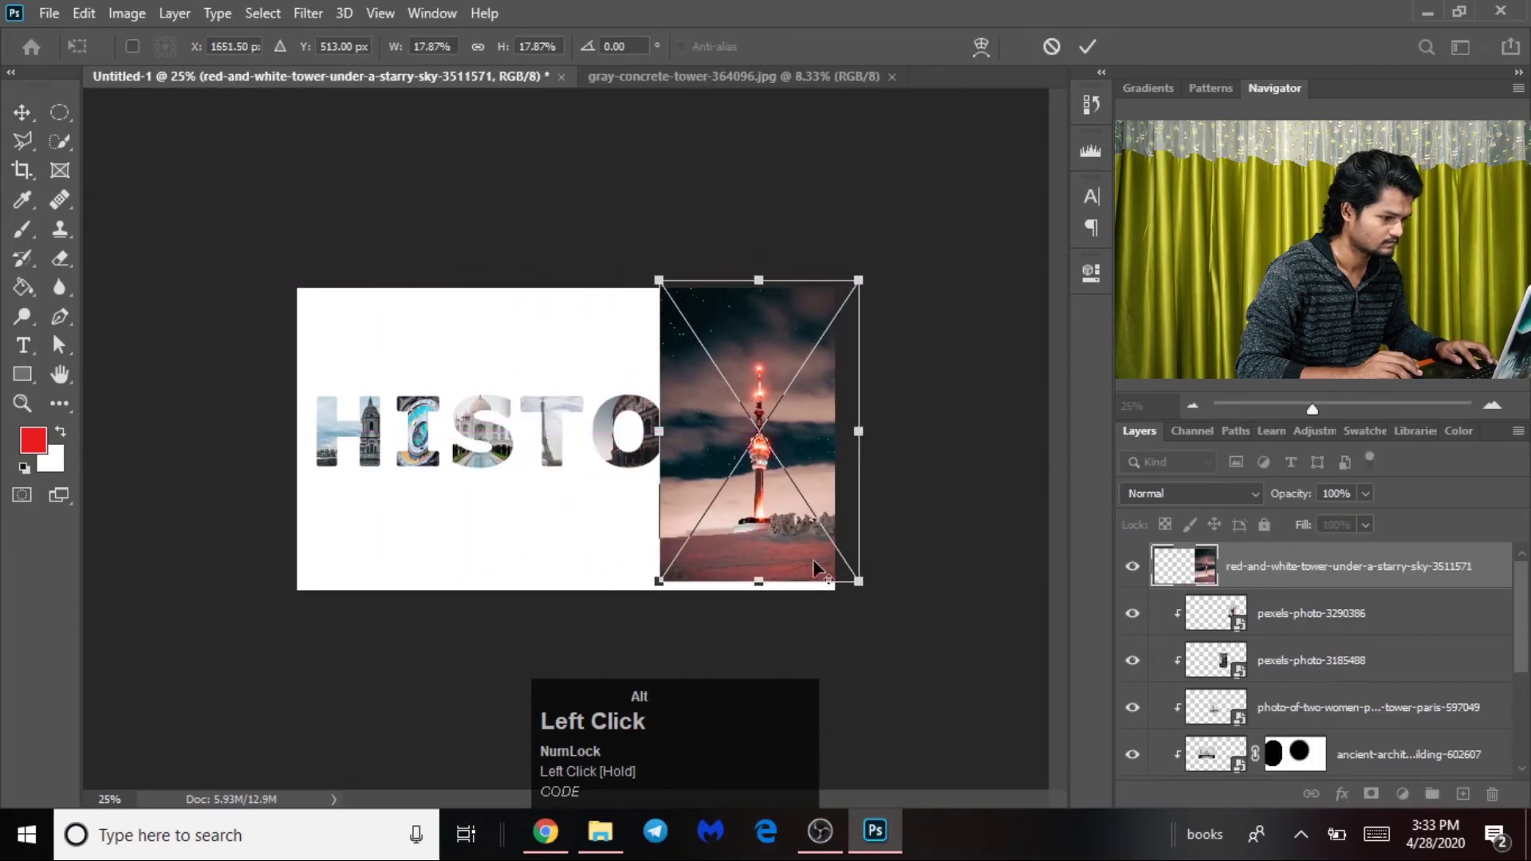
- Scale the starry-sky tower photo to 6.46% width and 5.97% height so that it covers the letter Y
{"action": "left_click_drag", "start_coordinate": [833, 571], "coordinate": [320, 633]}
{"action": "key", "text": "ctrl+plus"}
{"action": "key", "text": "ctrl+plus"}
{"action": "key", "text": "ctrl+plus"}
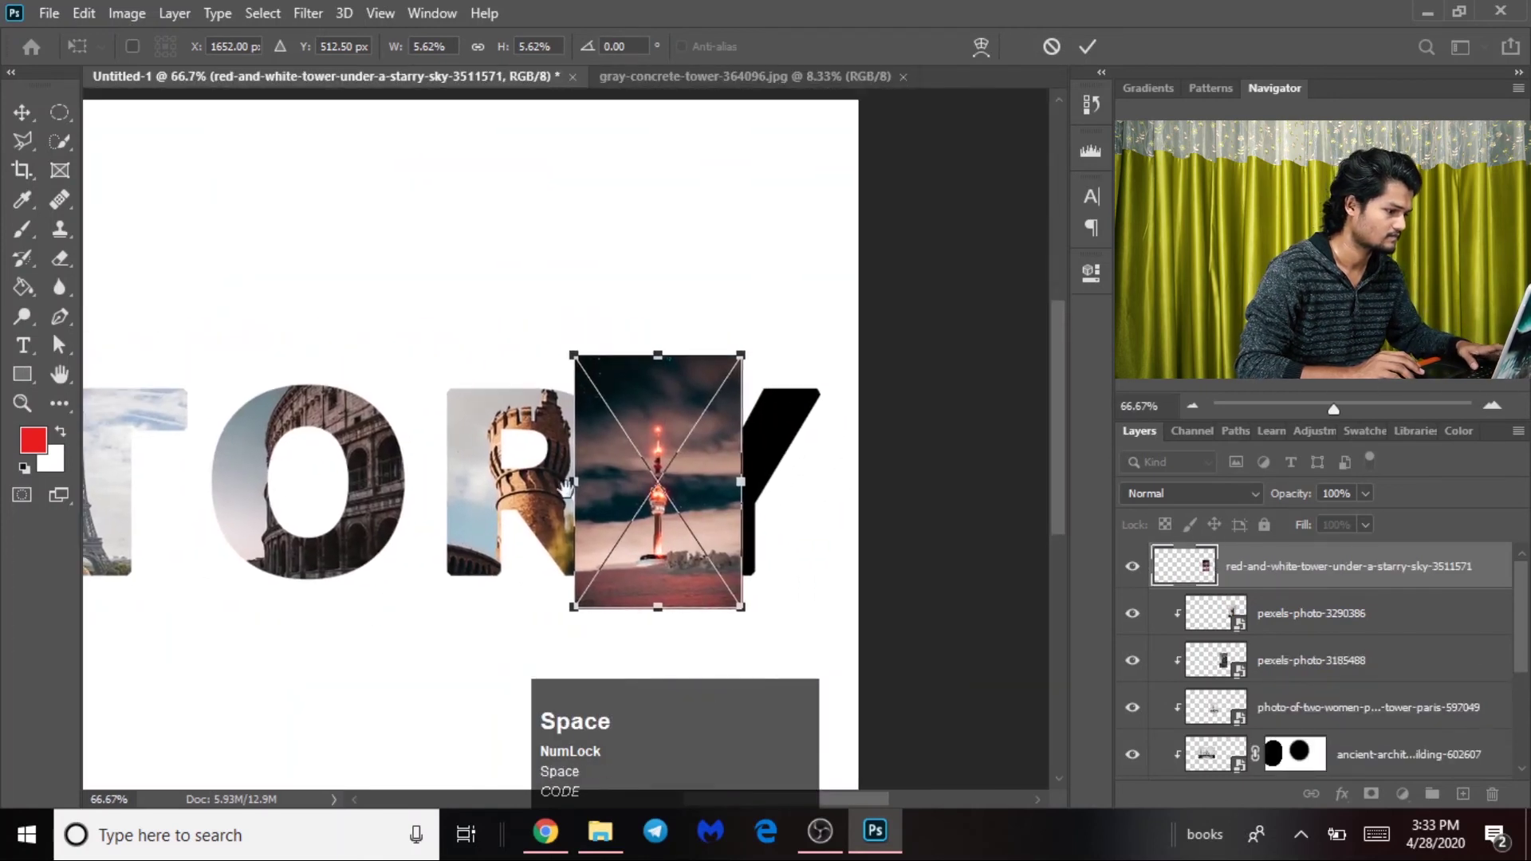
{"action": "left_click_drag", "start_coordinate": [677, 460], "coordinate": [740, 449]}
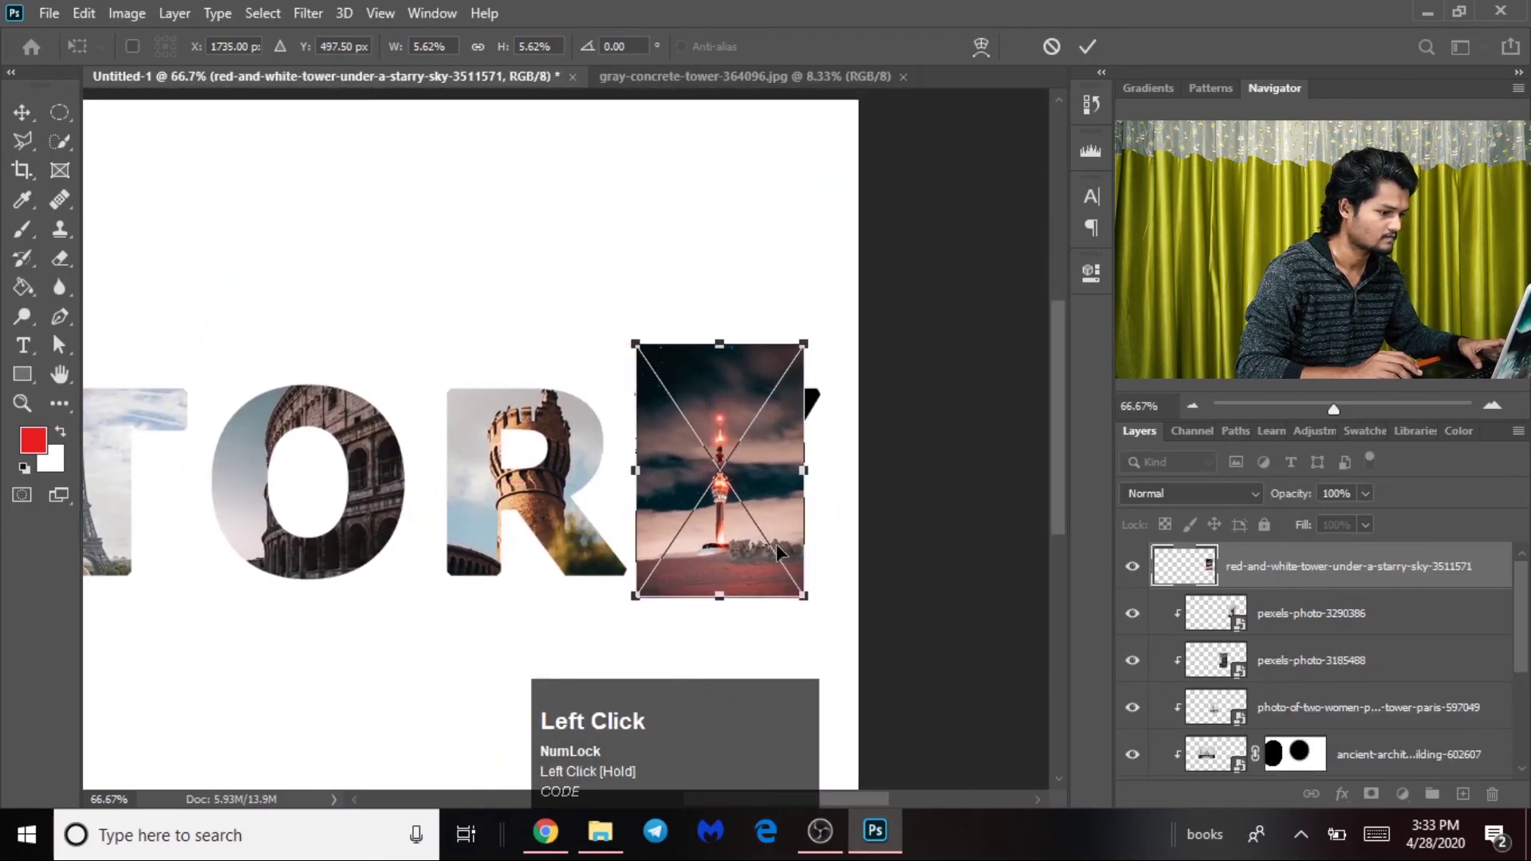
{"action": "left_click_drag", "start_coordinate": [797, 592], "coordinate": [779, 559]}
{"action": "key", "text": "Return"}
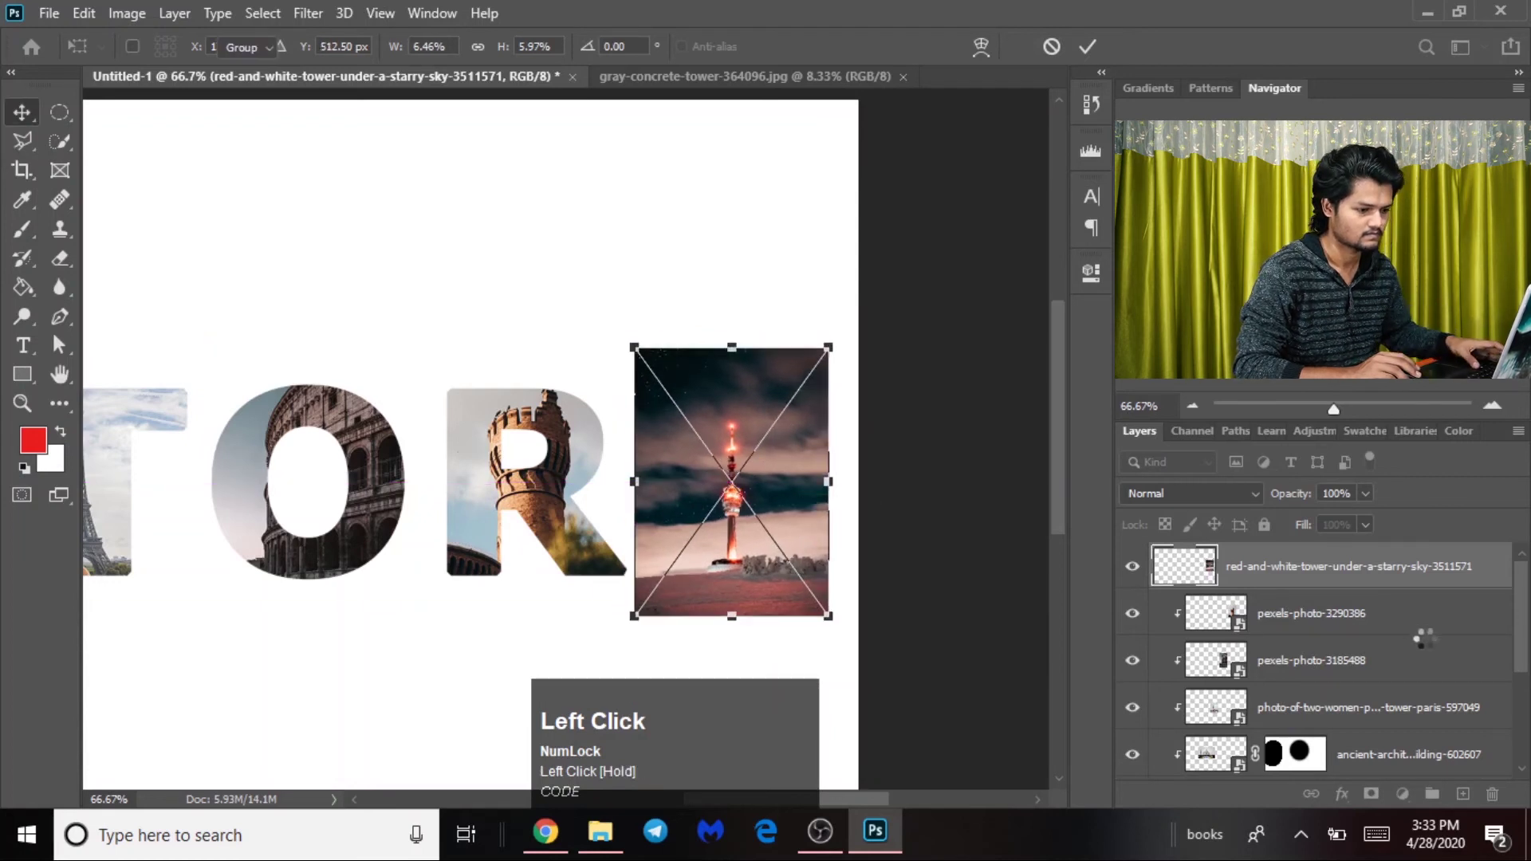
- Clip the starry-sky tower layer to the text and lower the photo so the tower fits the stem of the Y
{"action": "left_click", "coordinate": [1391, 587], "text": "alt"}
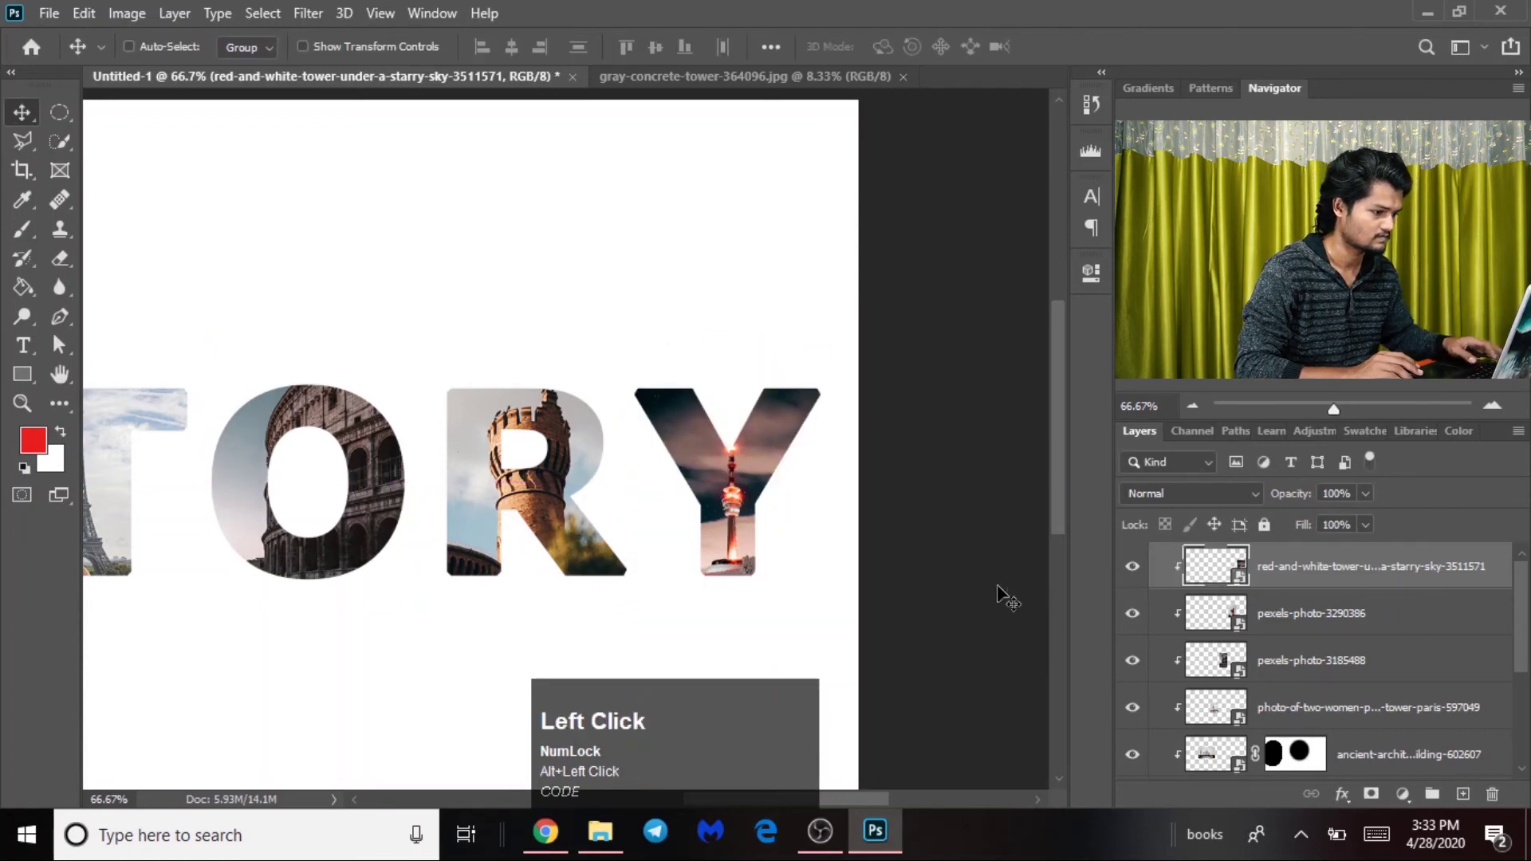
{"action": "left_click_drag", "start_coordinate": [746, 490], "coordinate": [750, 518]}
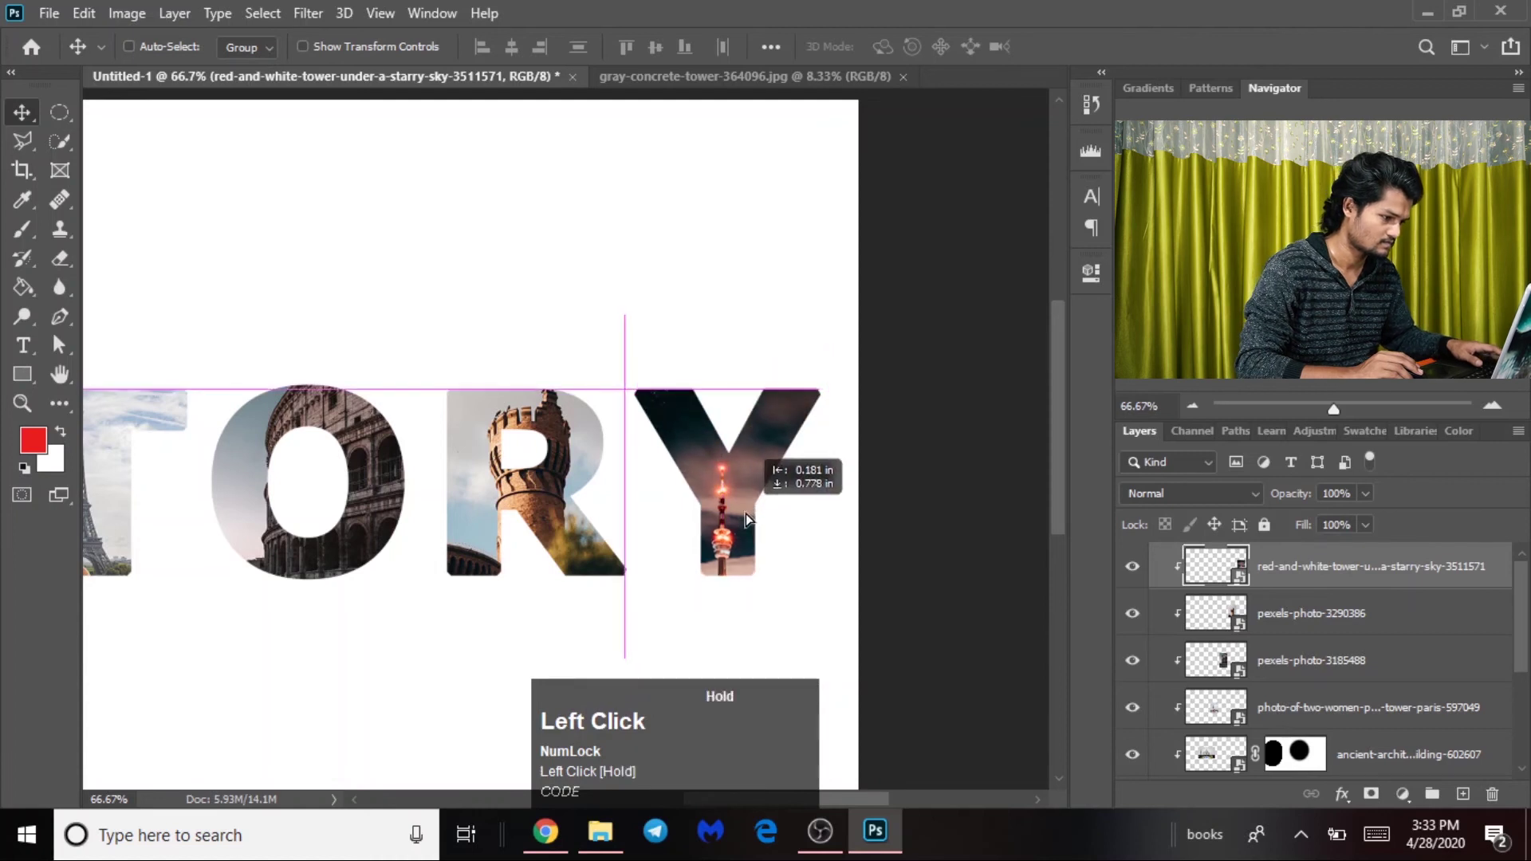